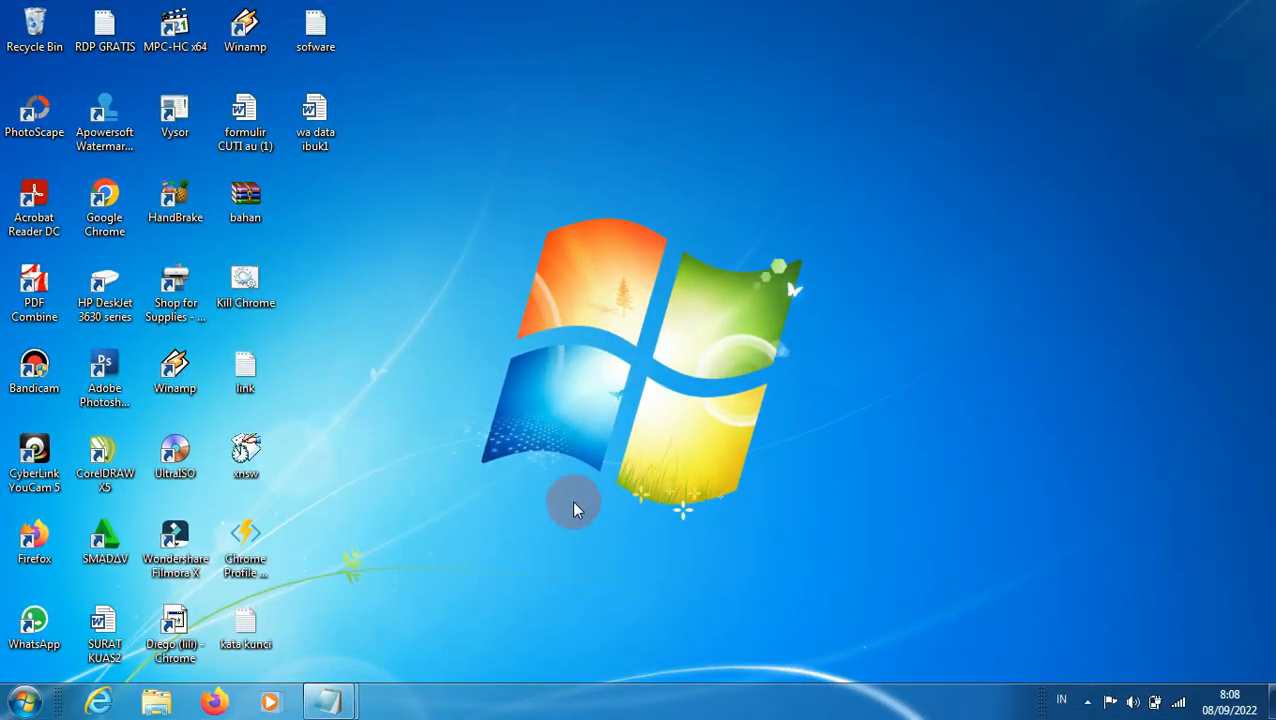
Step: Bring up the "sofware" note in a smaller, repositioned Notepad window and highlight its Software Link line
click(336, 703)
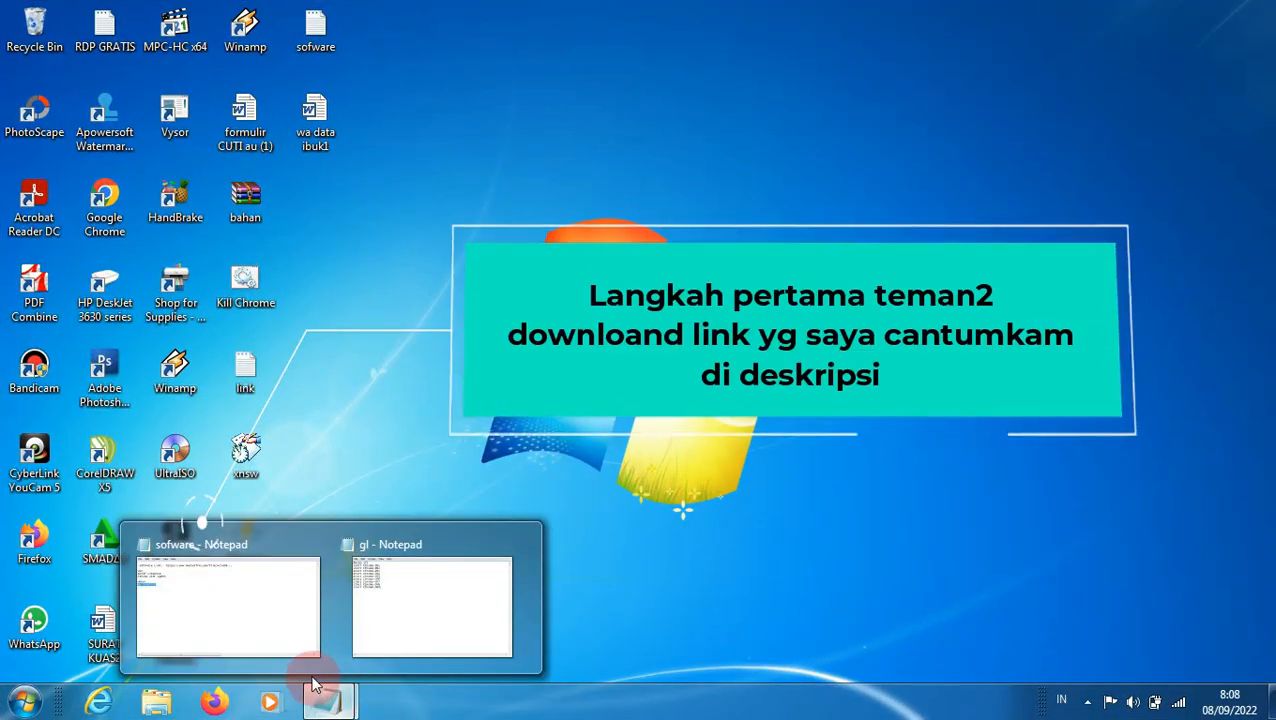
click(278, 634)
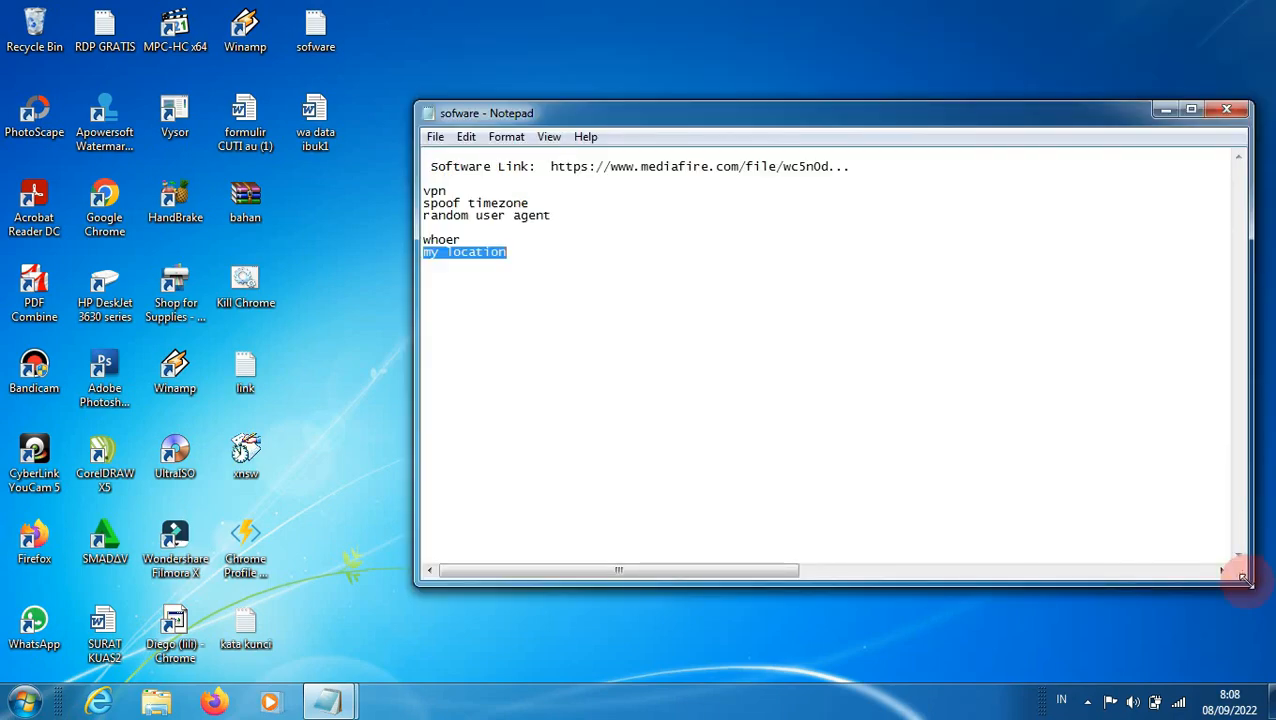
drag(1243, 577, 977, 550)
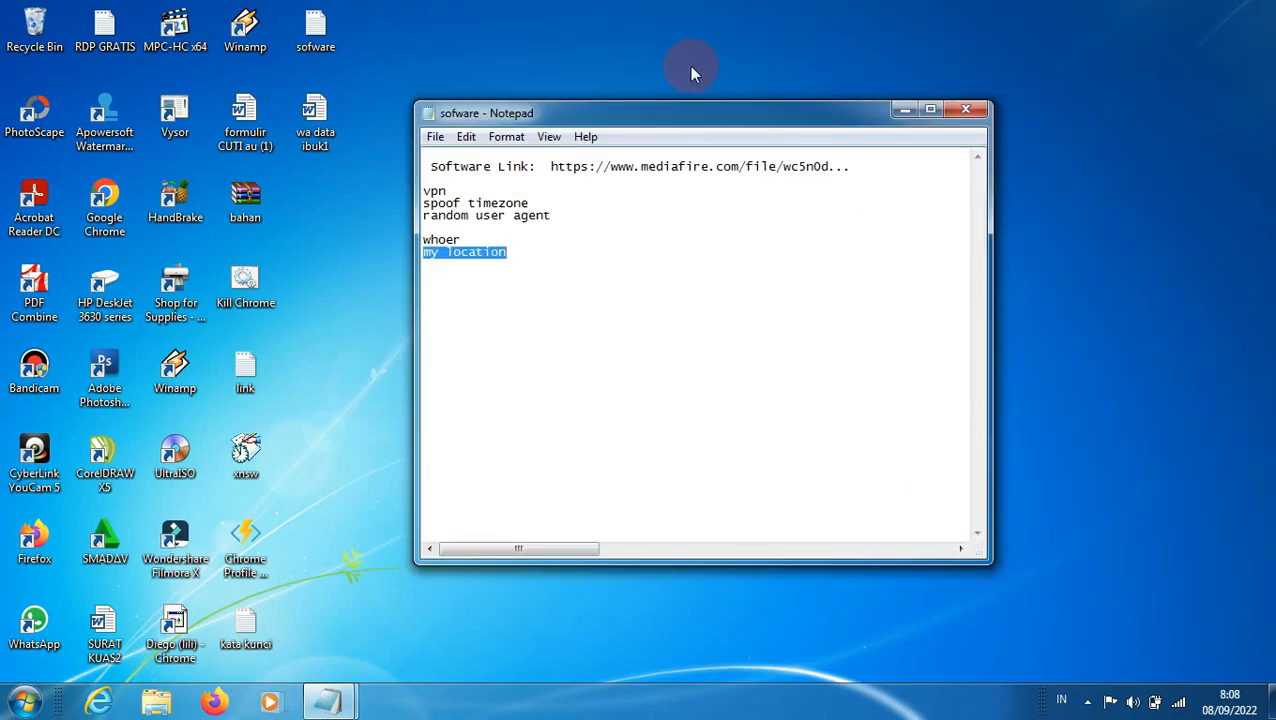
drag(700, 110, 938, 118)
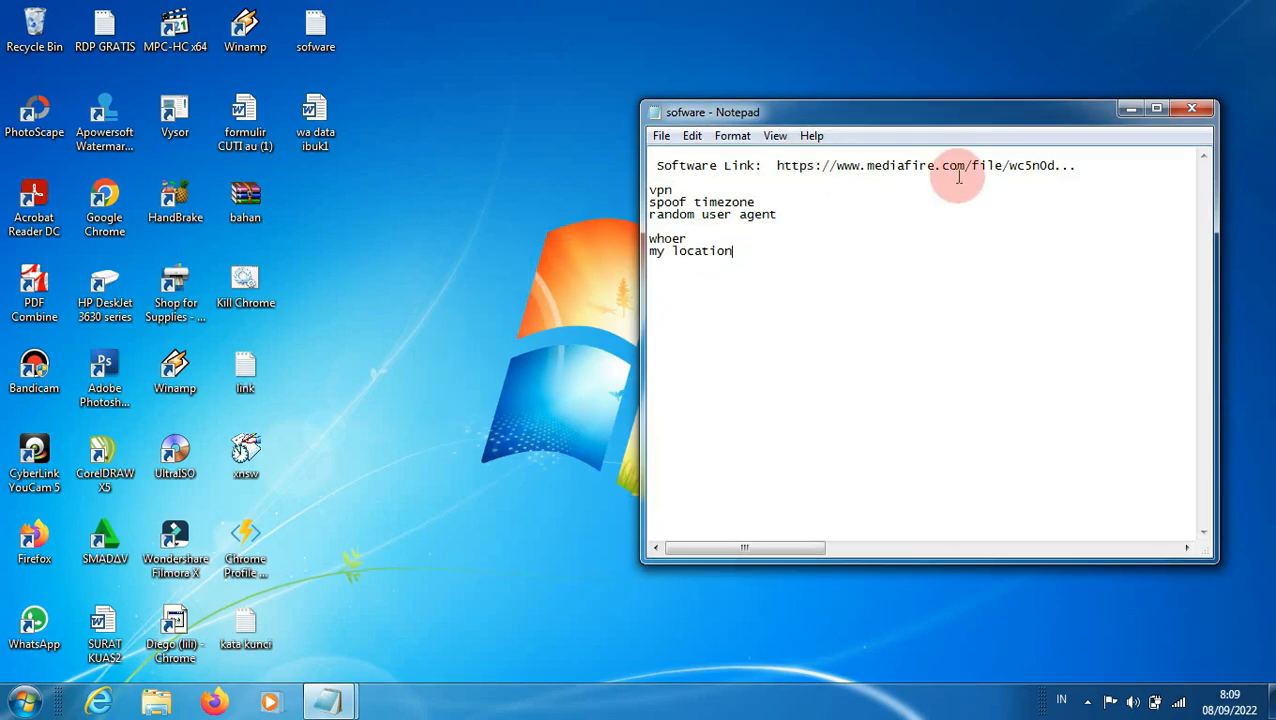
drag(656, 166, 1080, 165)
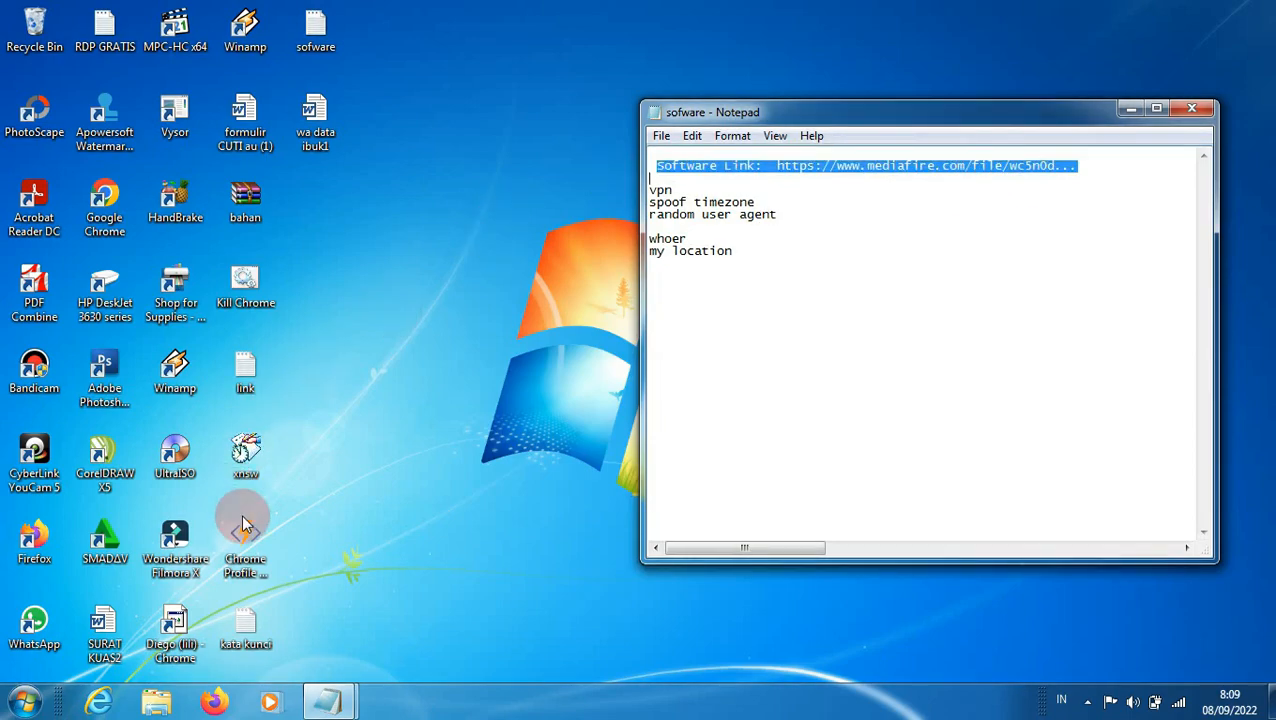
Step: Run Chrome Profile Generator from the desktop, allow it past the security warning, and move its window clear of the shortcuts
click(318, 555)
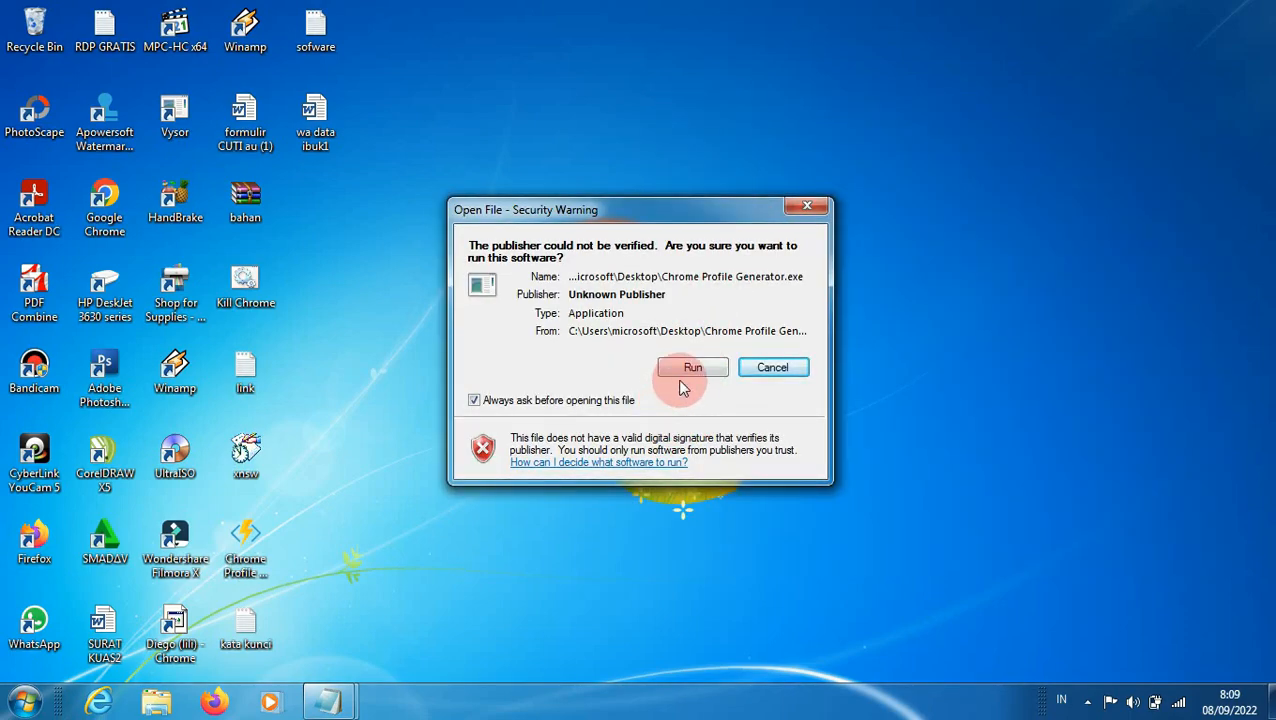
click(683, 373)
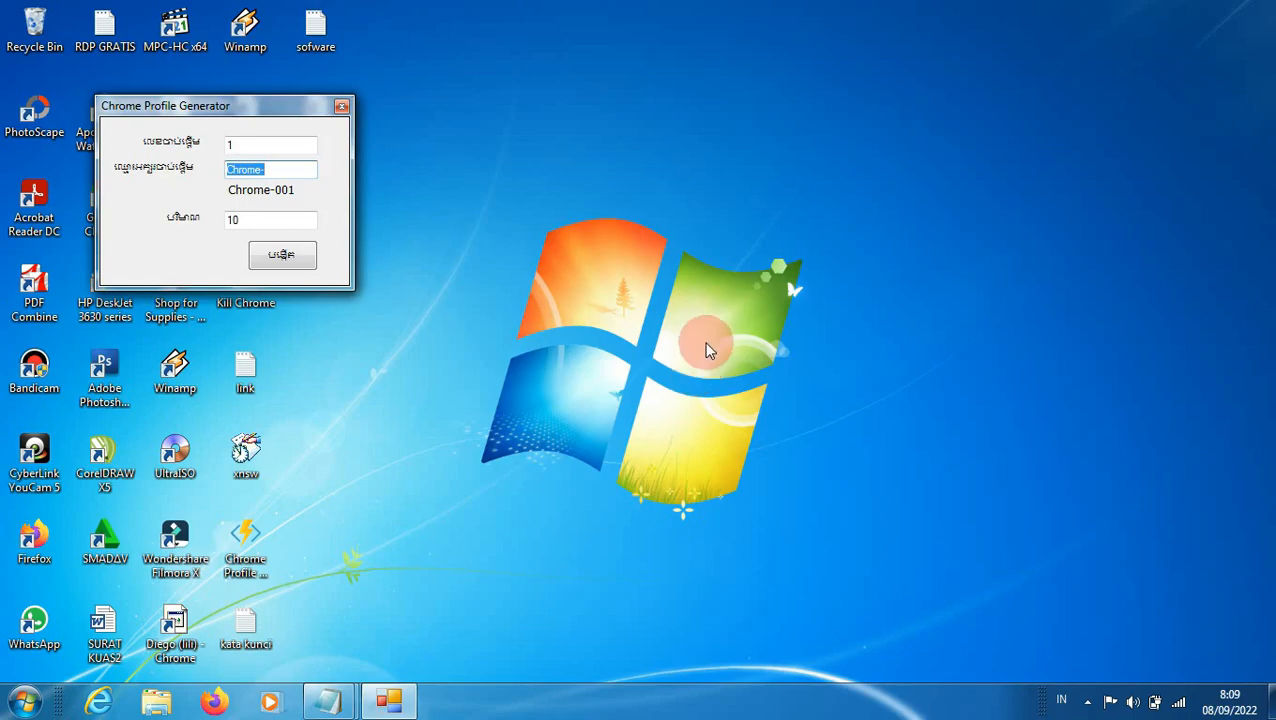
drag(285, 105, 527, 40)
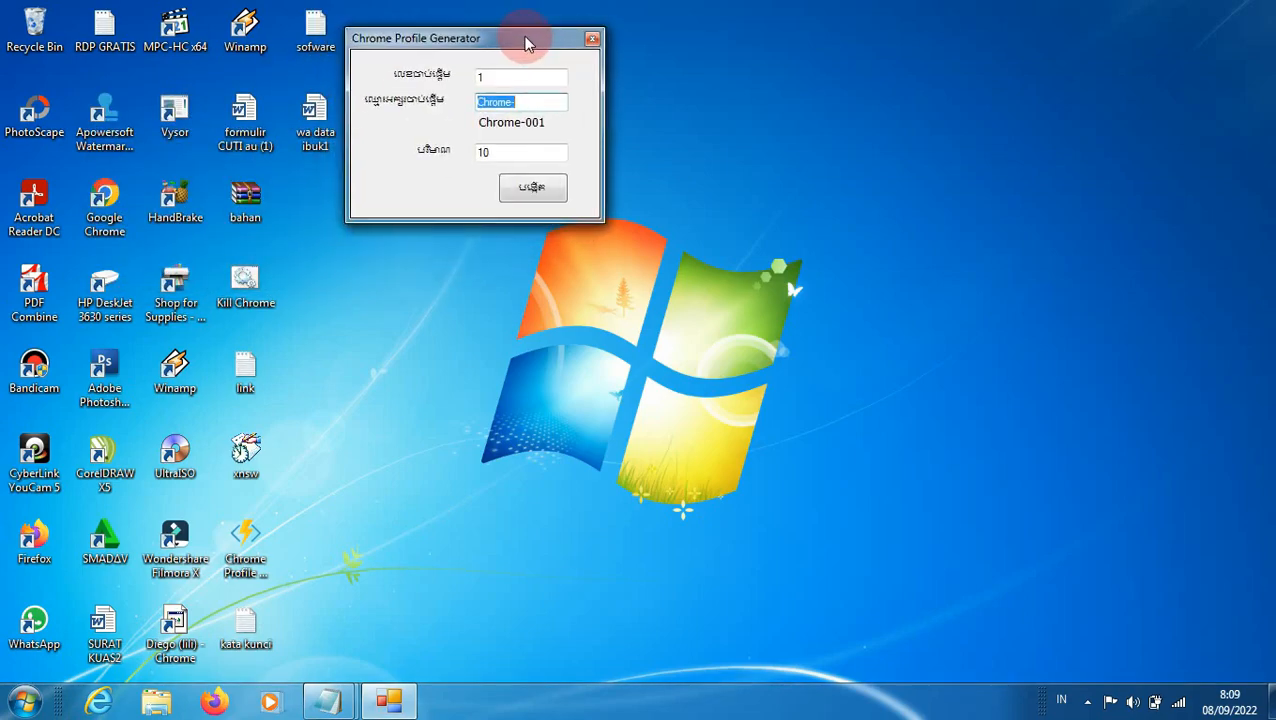
Step: Set the profile quantity to 5, generate the Chrome profile shortcuts, and close the generator
click(493, 154)
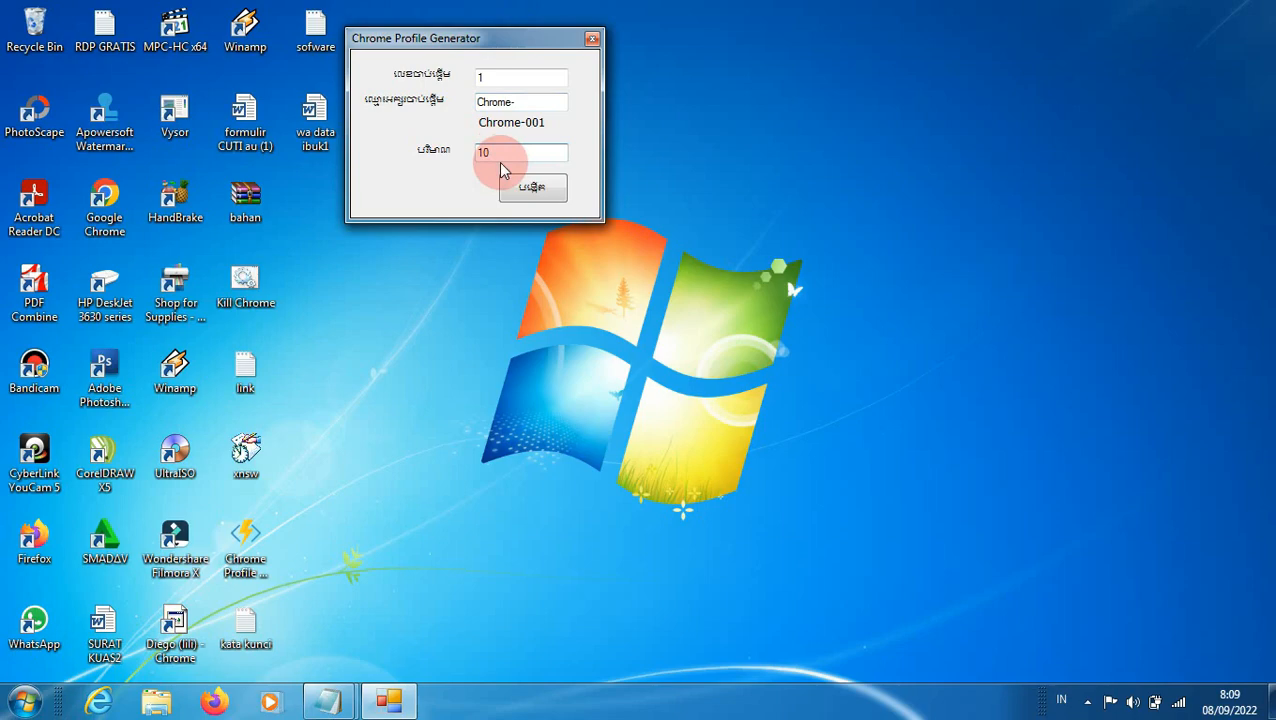
key(BackSpace)
key(BackSpace)
text(5)
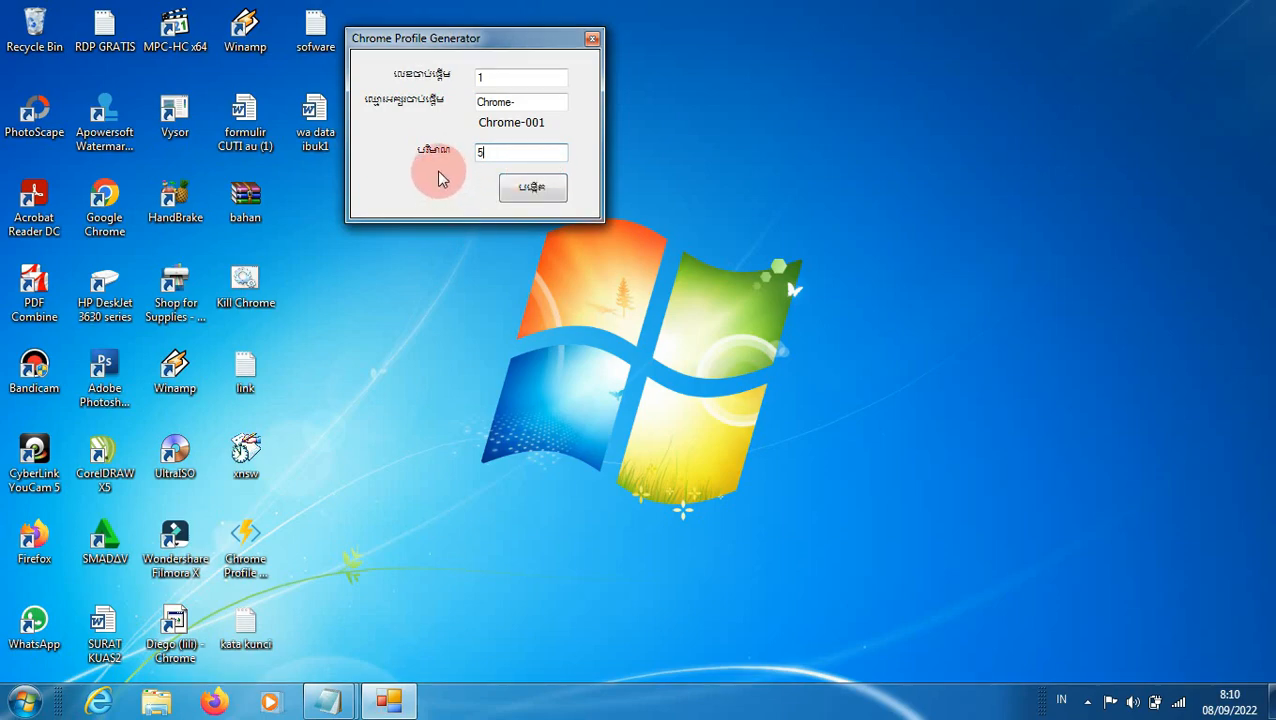
click(533, 189)
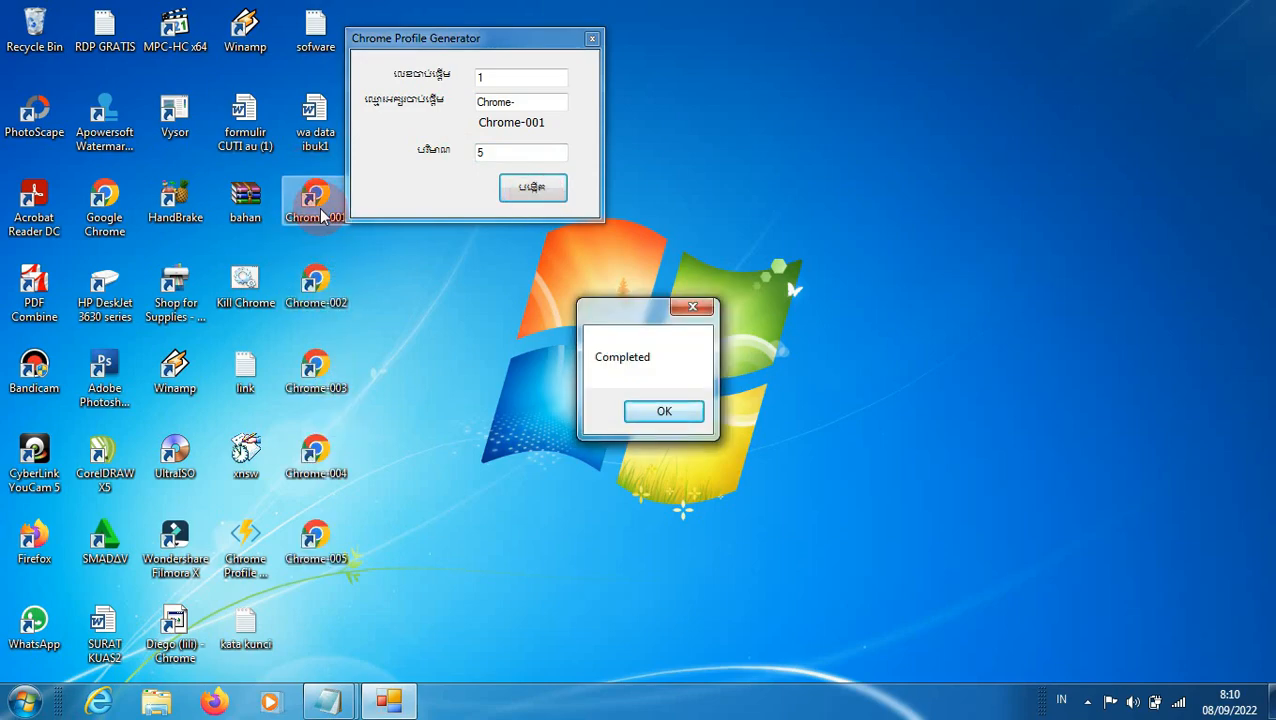
click(646, 412)
click(591, 38)
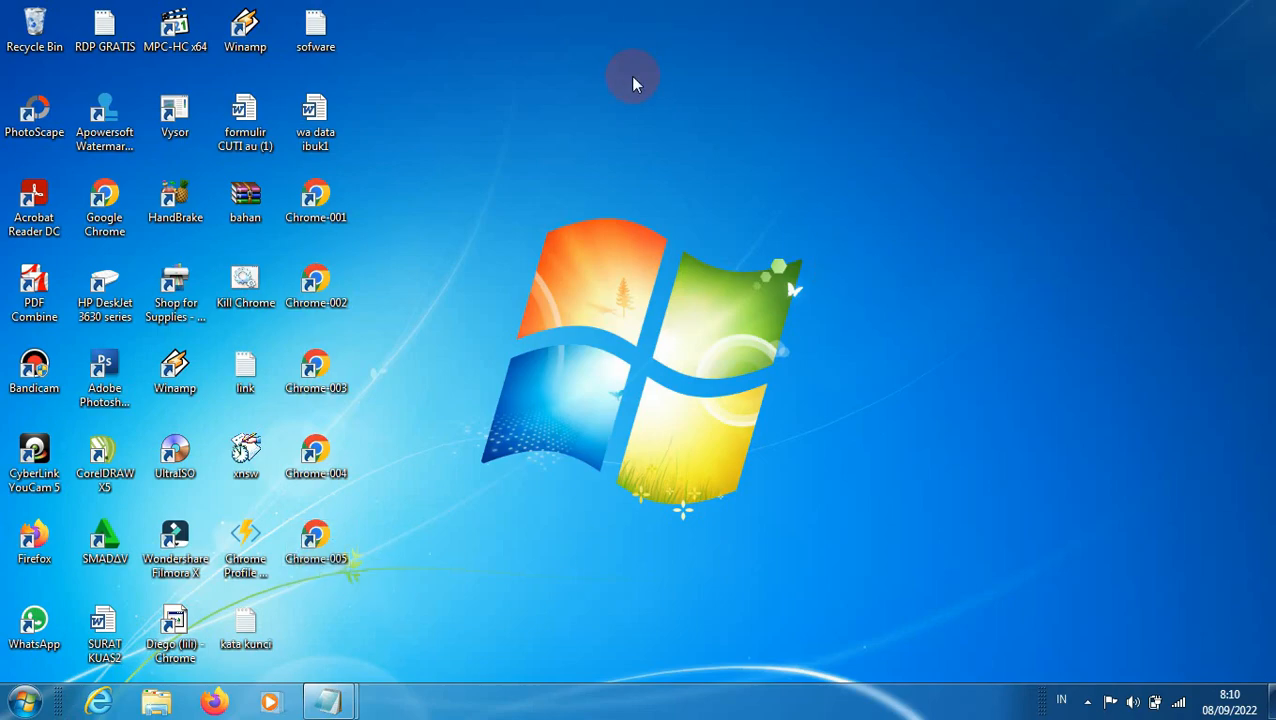
Step: Launch the Chrome-001 profile in a maximized window and replace its welcome page with a blank new tab
double_click(330, 204)
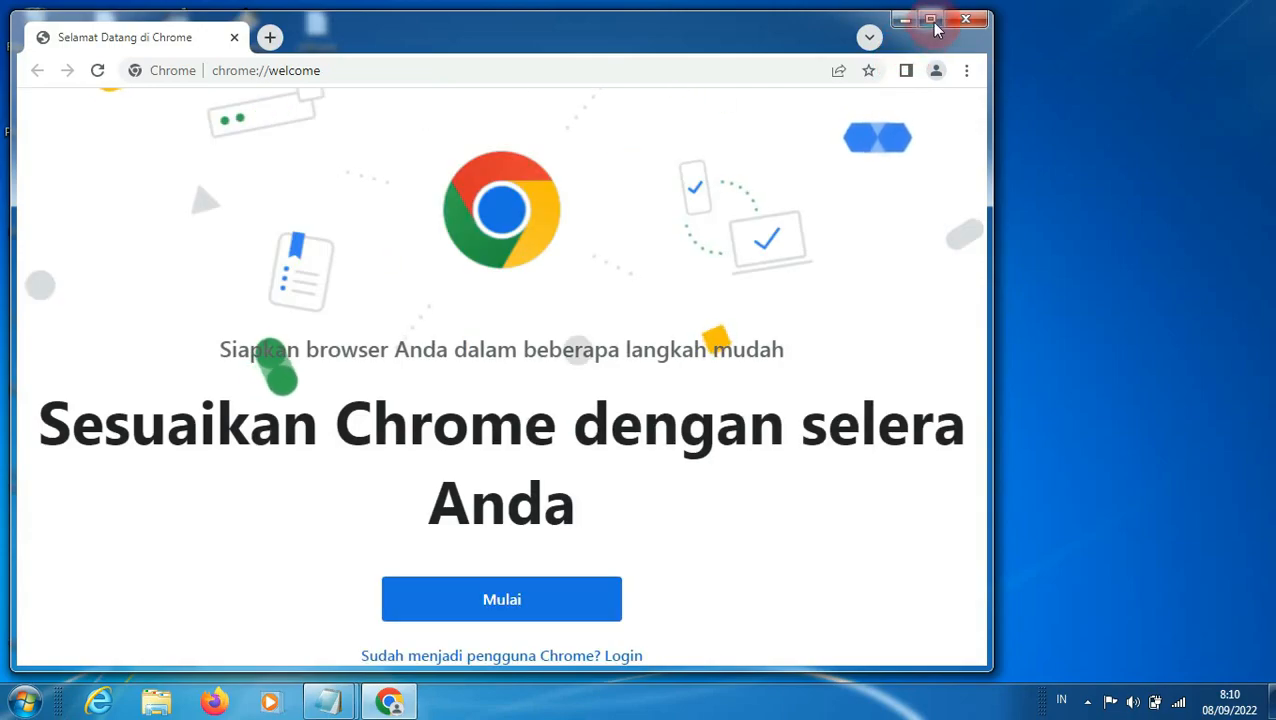
click(932, 20)
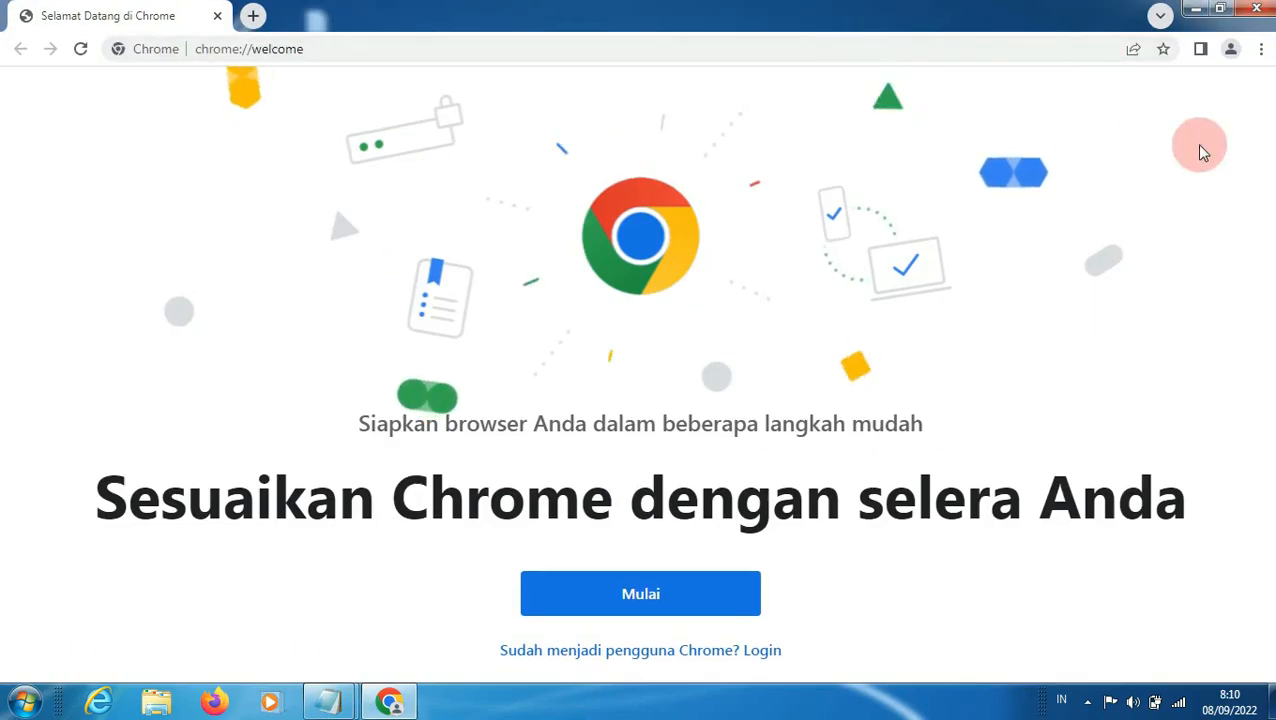
click(252, 20)
click(217, 16)
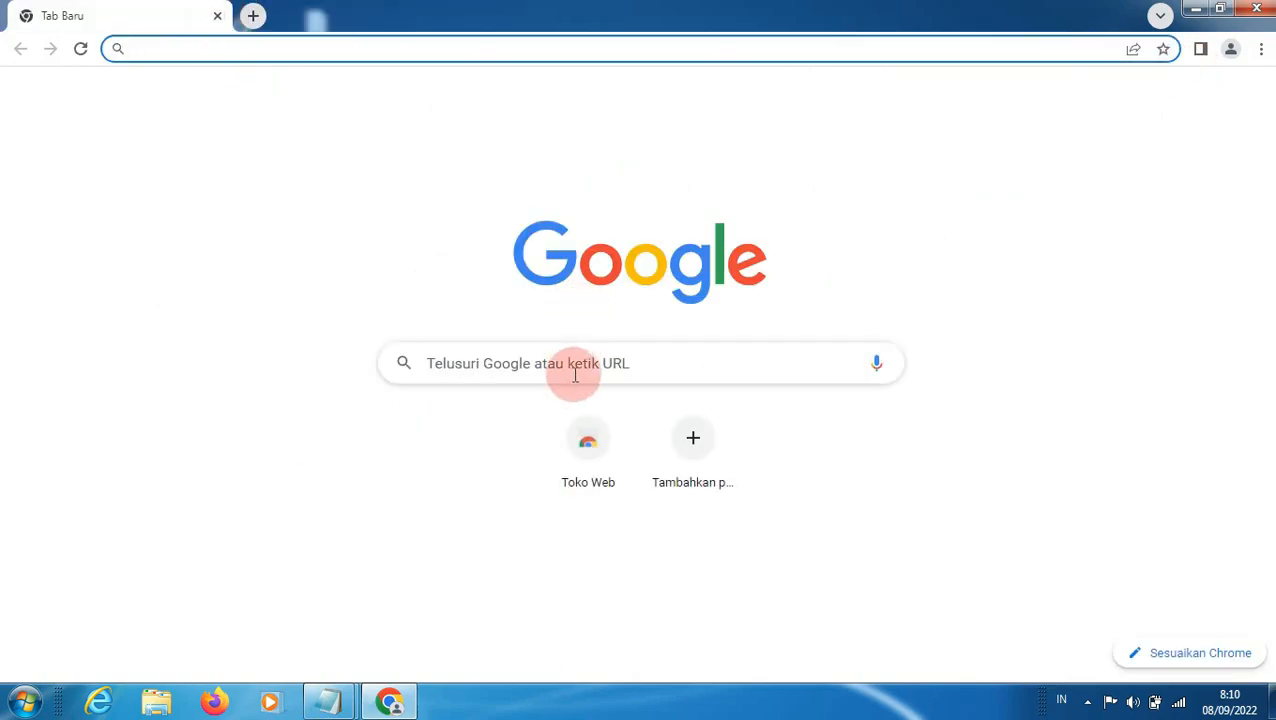
Step: Search Google for "zenmate vpn"
click(575, 373)
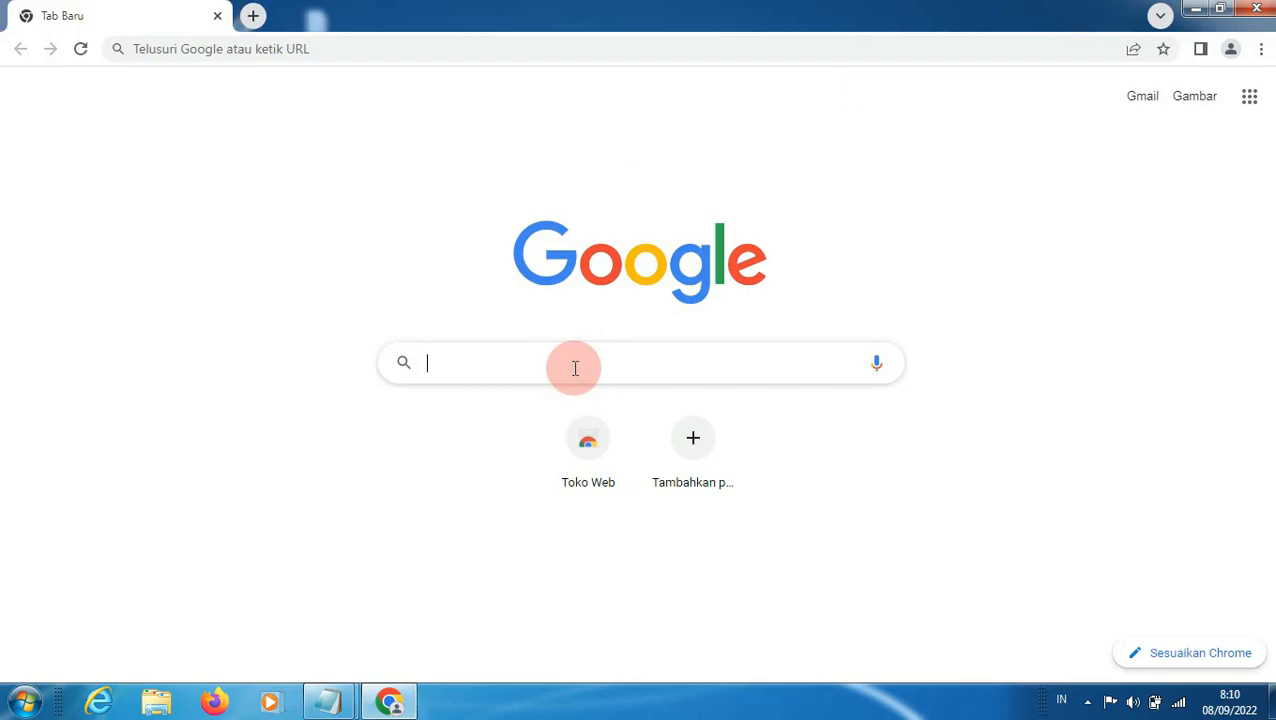
text(zet)
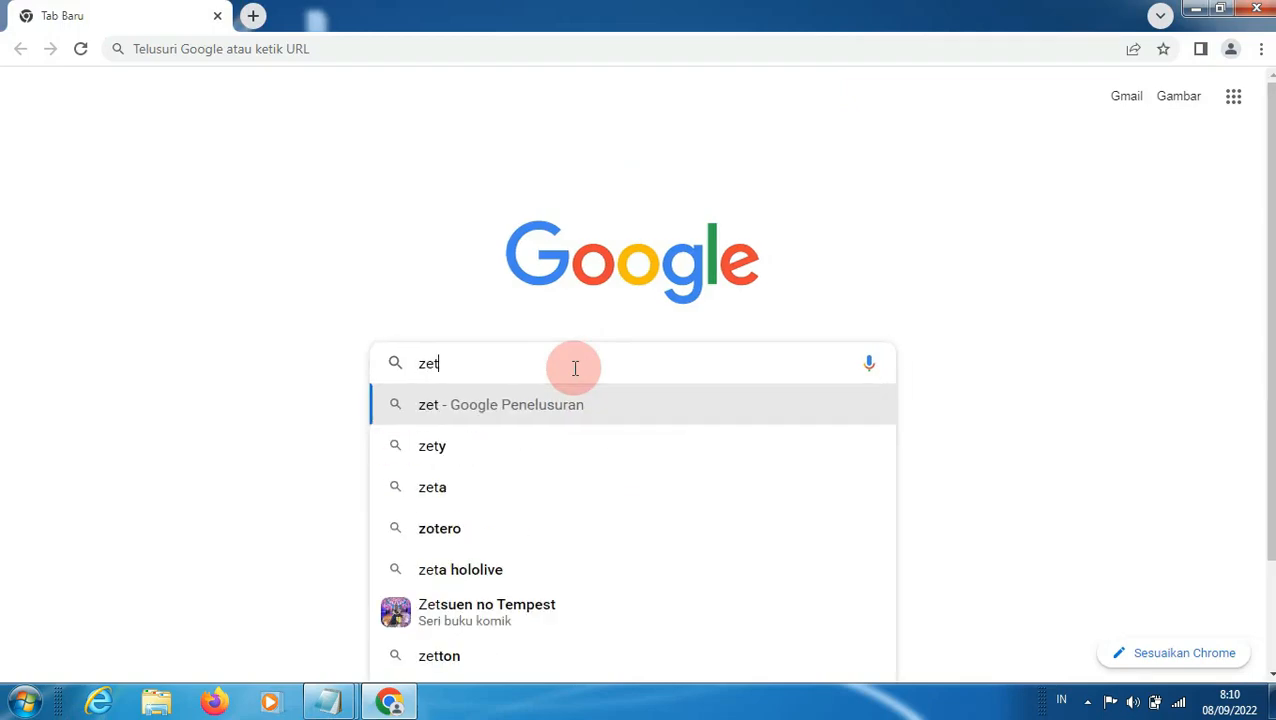
text(ma)
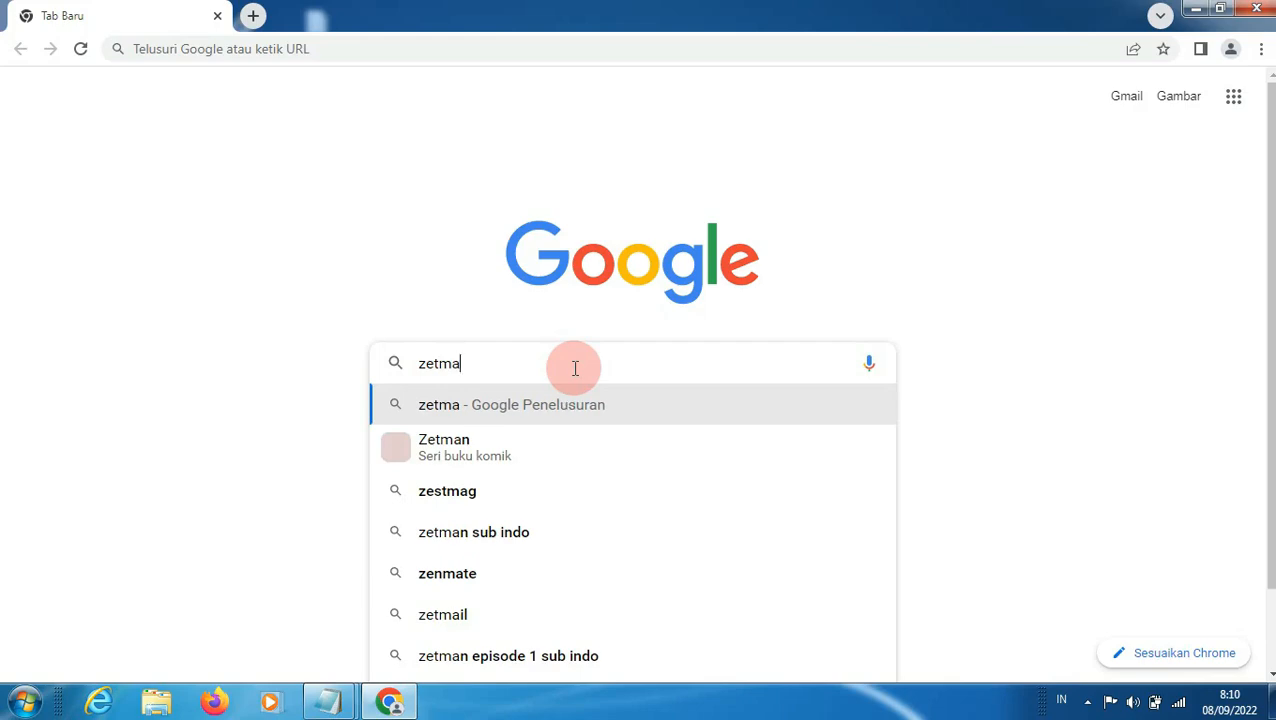
text(t)
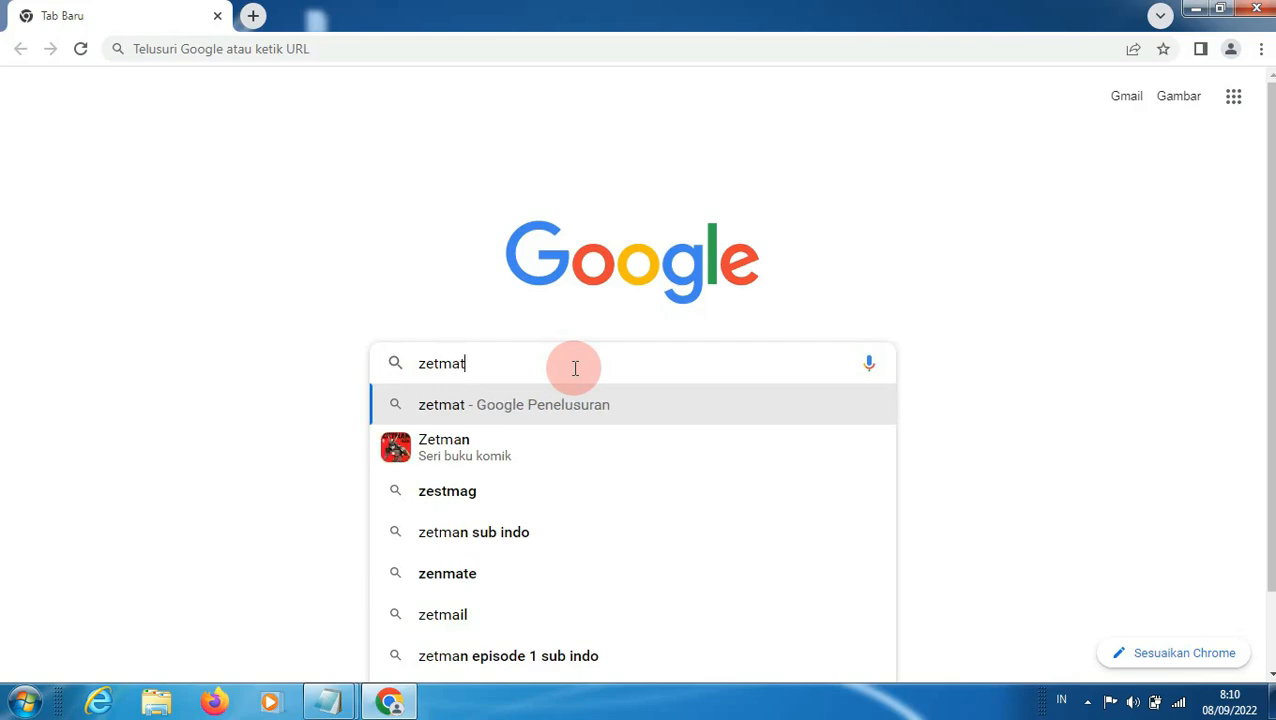
text(e)
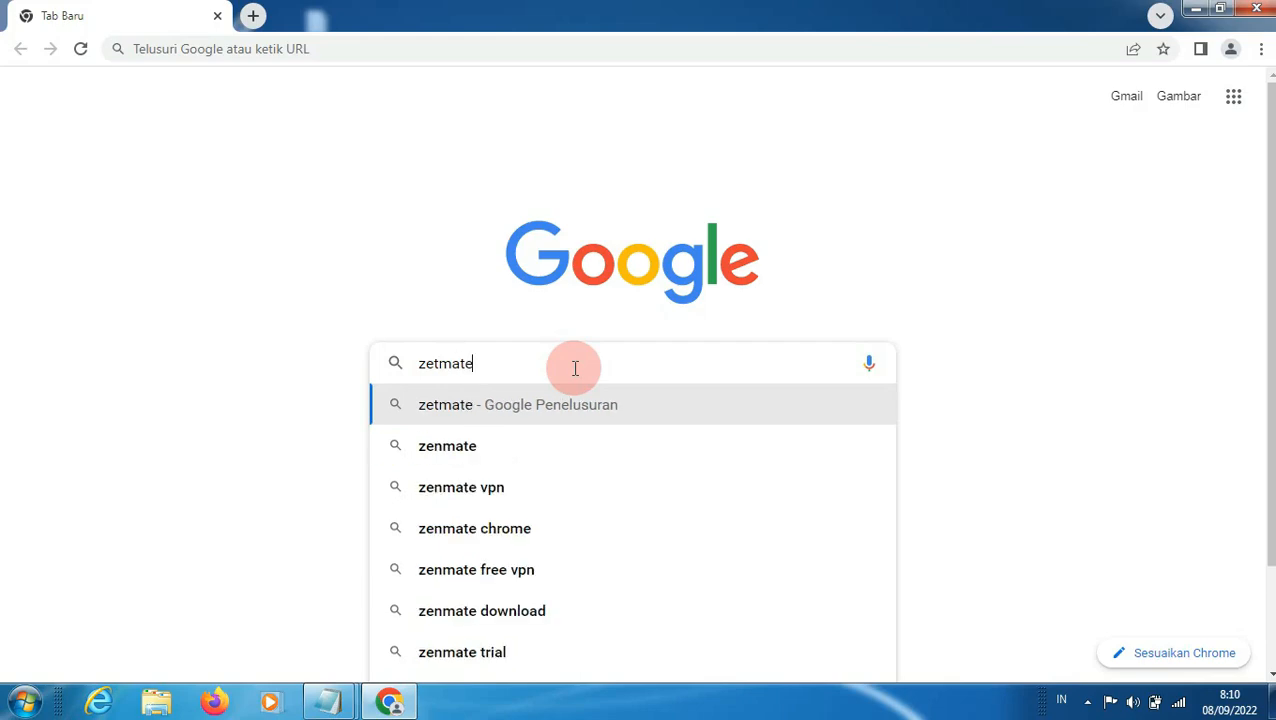
click(511, 497)
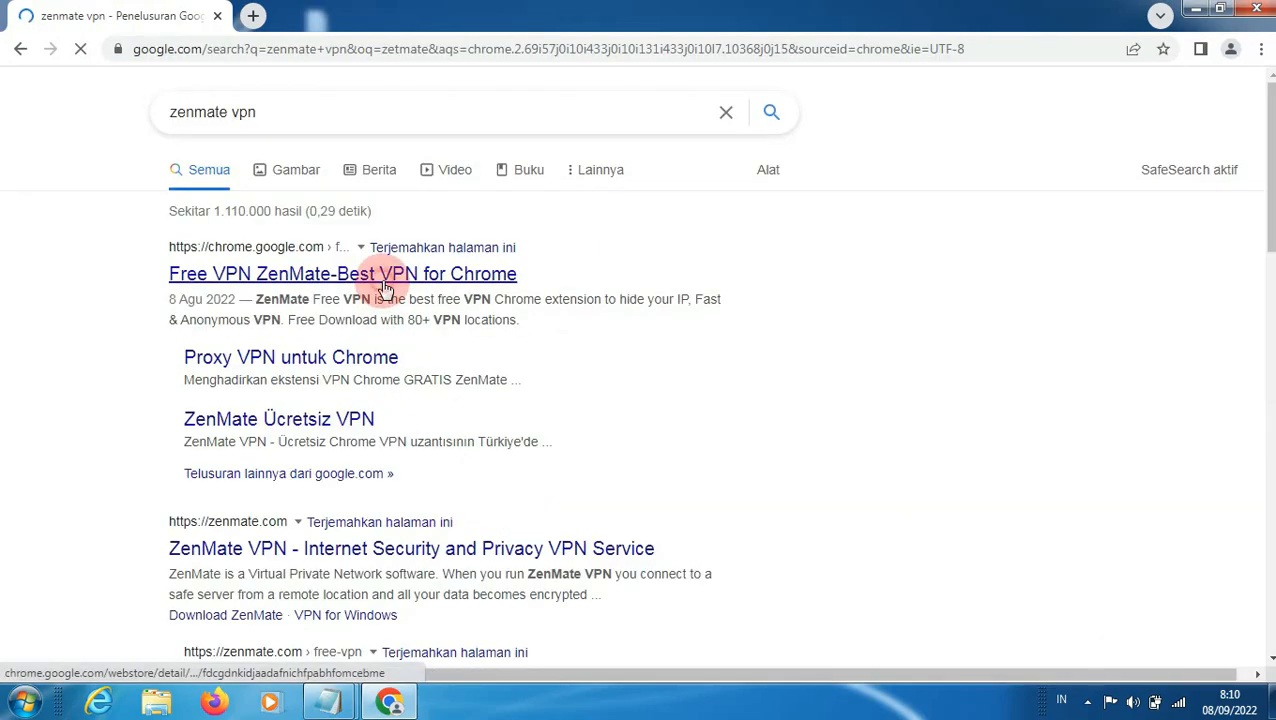
Step: Open the Chrome Web Store result for Free VPN ZenMate and add the extension to Chrome
click(385, 288)
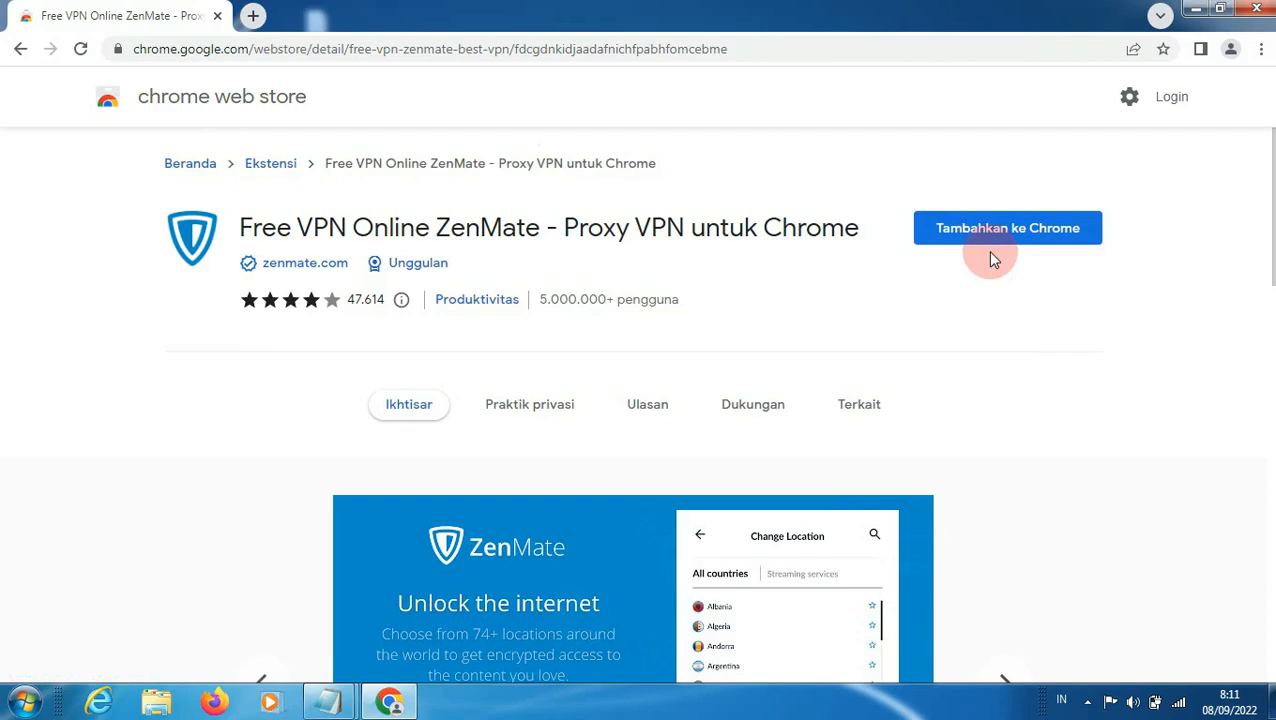
click(990, 242)
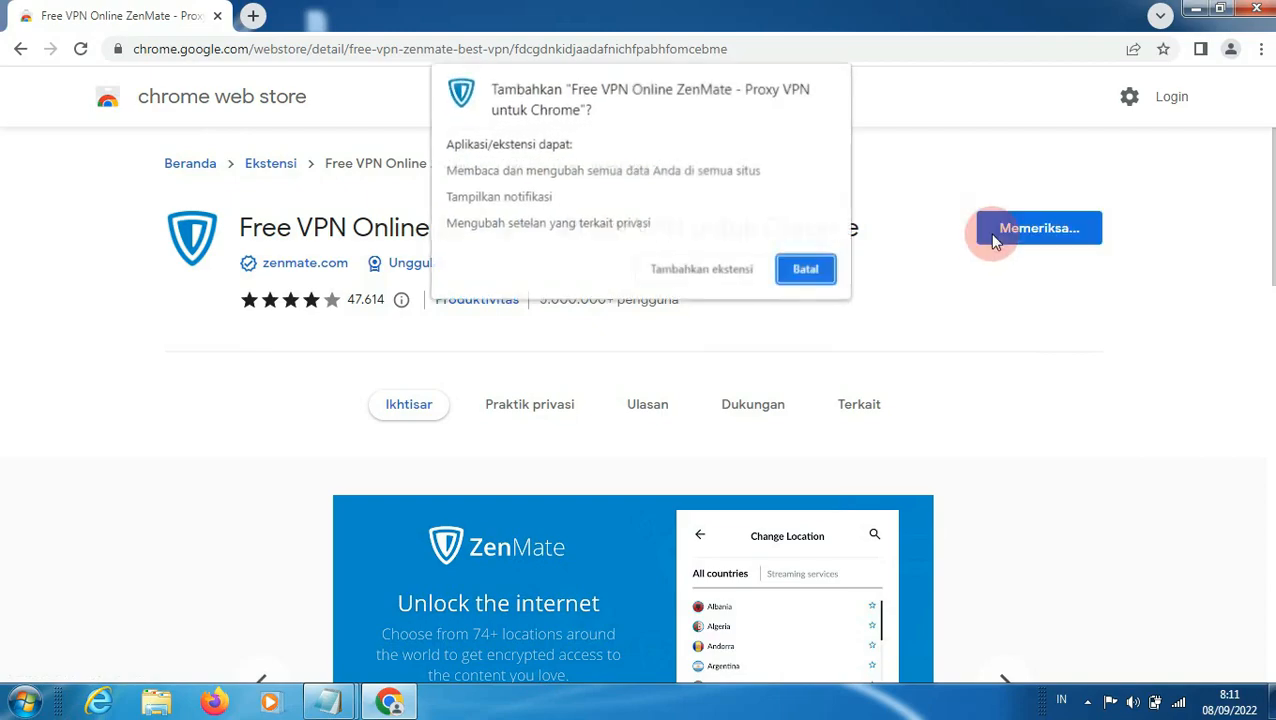
click(697, 269)
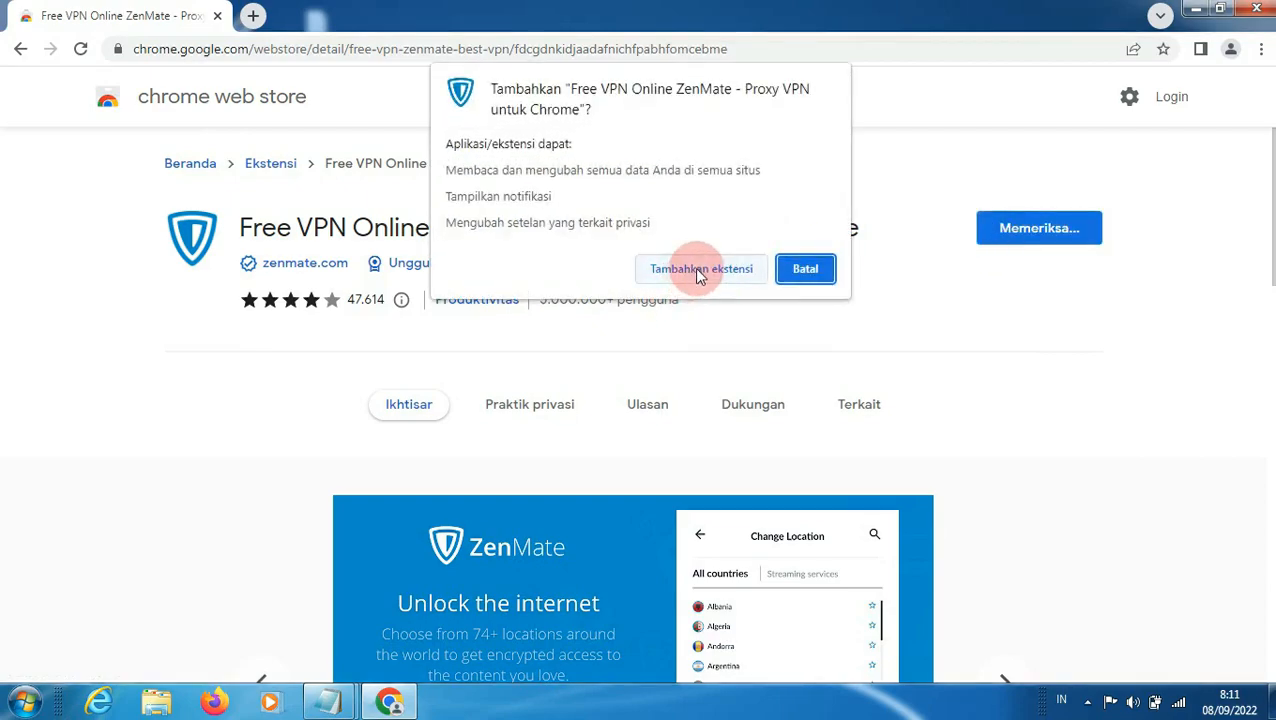
Step: Go to the Chrome Web Store home page and search it for "spoof timezone"
click(185, 108)
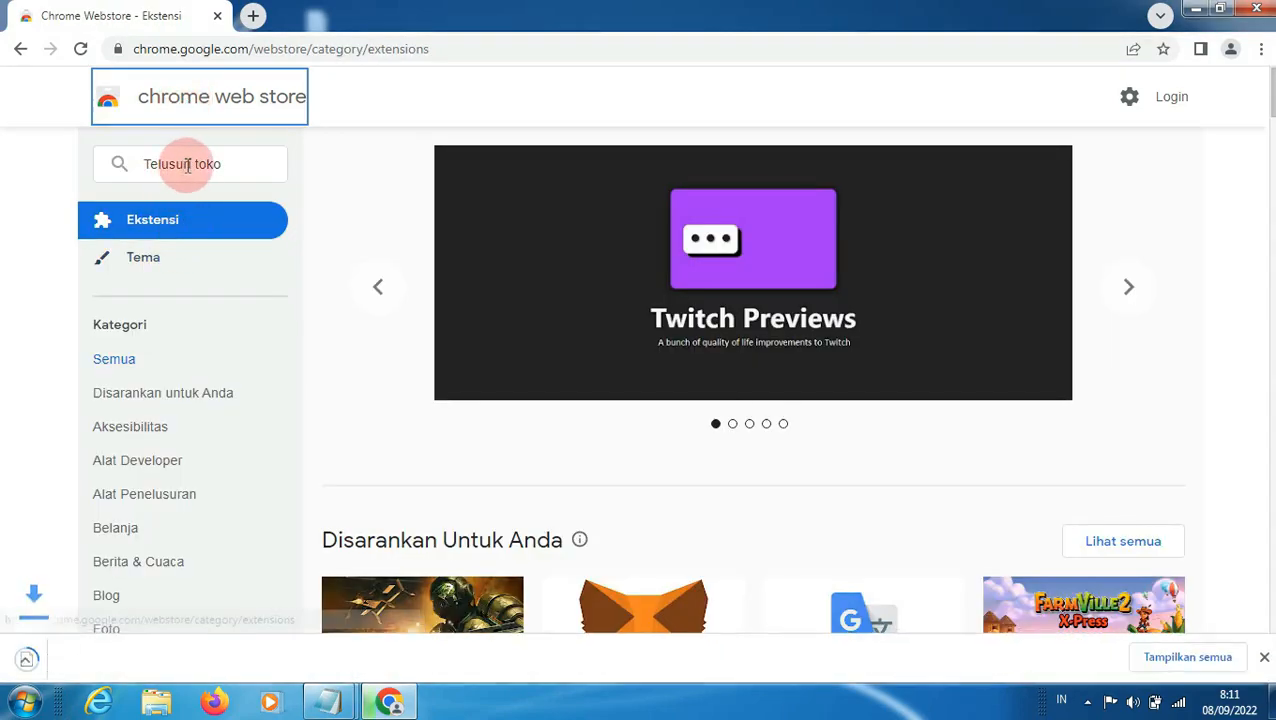
click(186, 164)
text(sp)
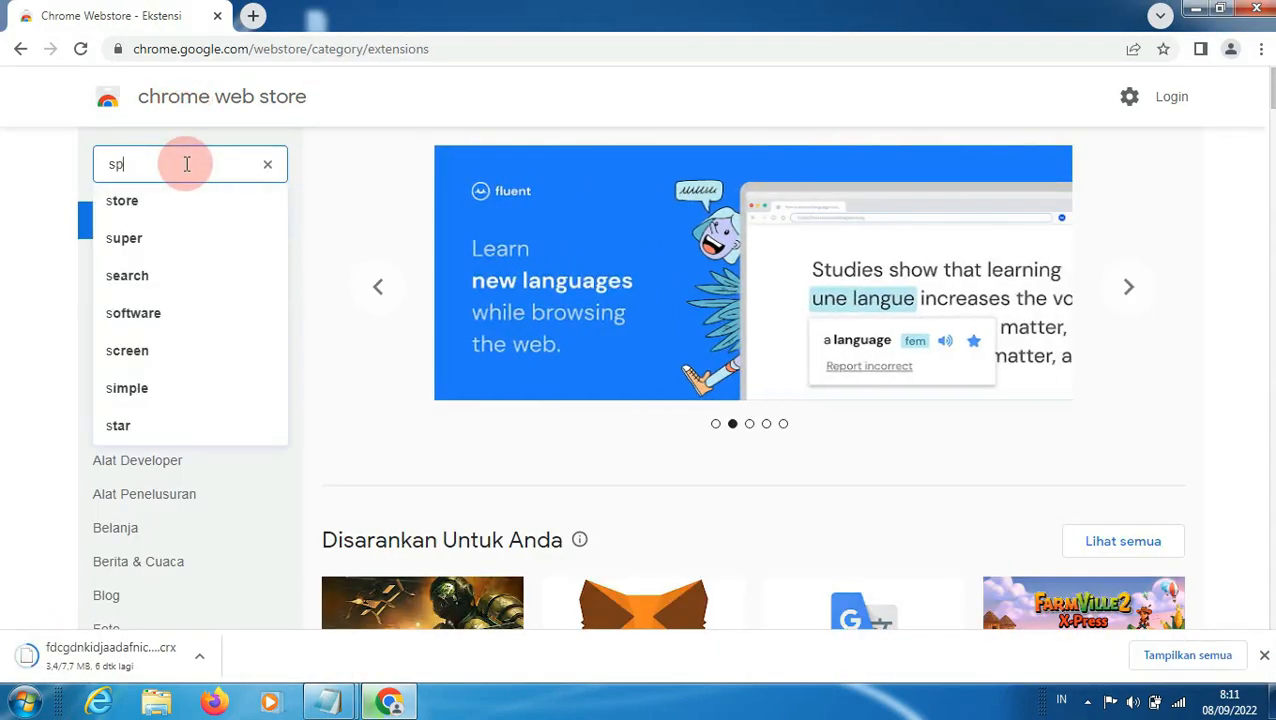
text(oof)
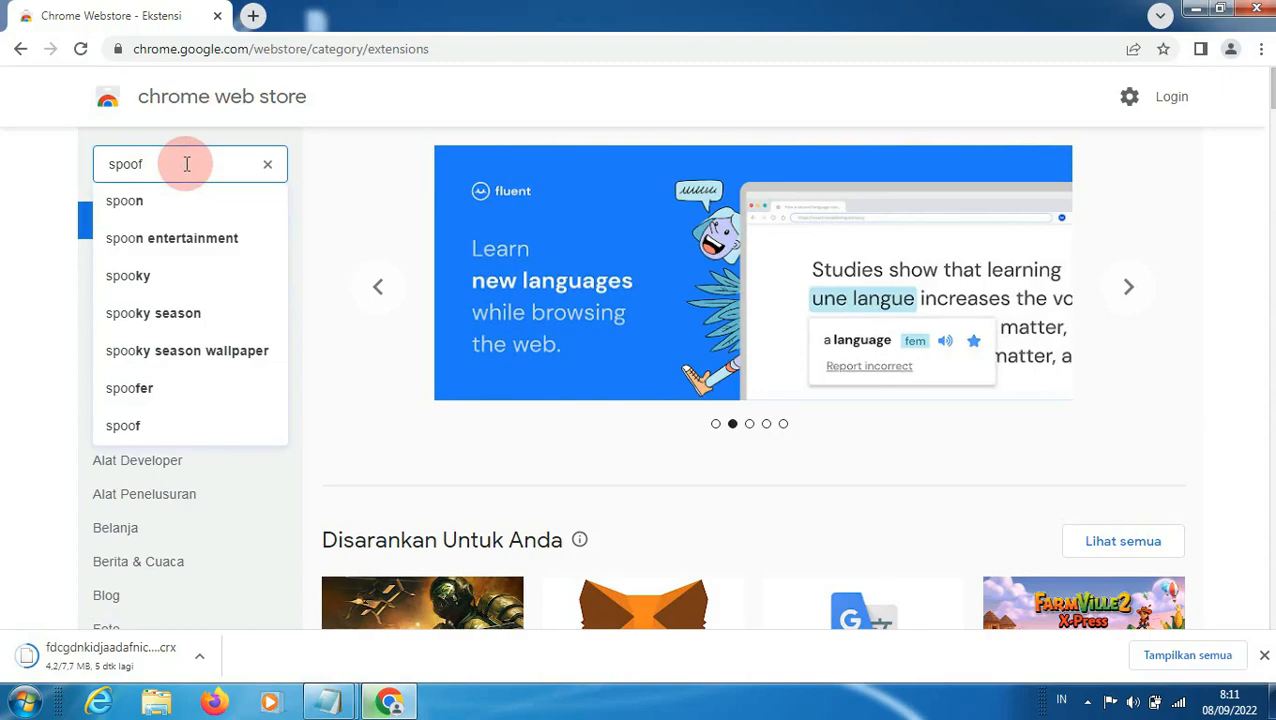
text( tim)
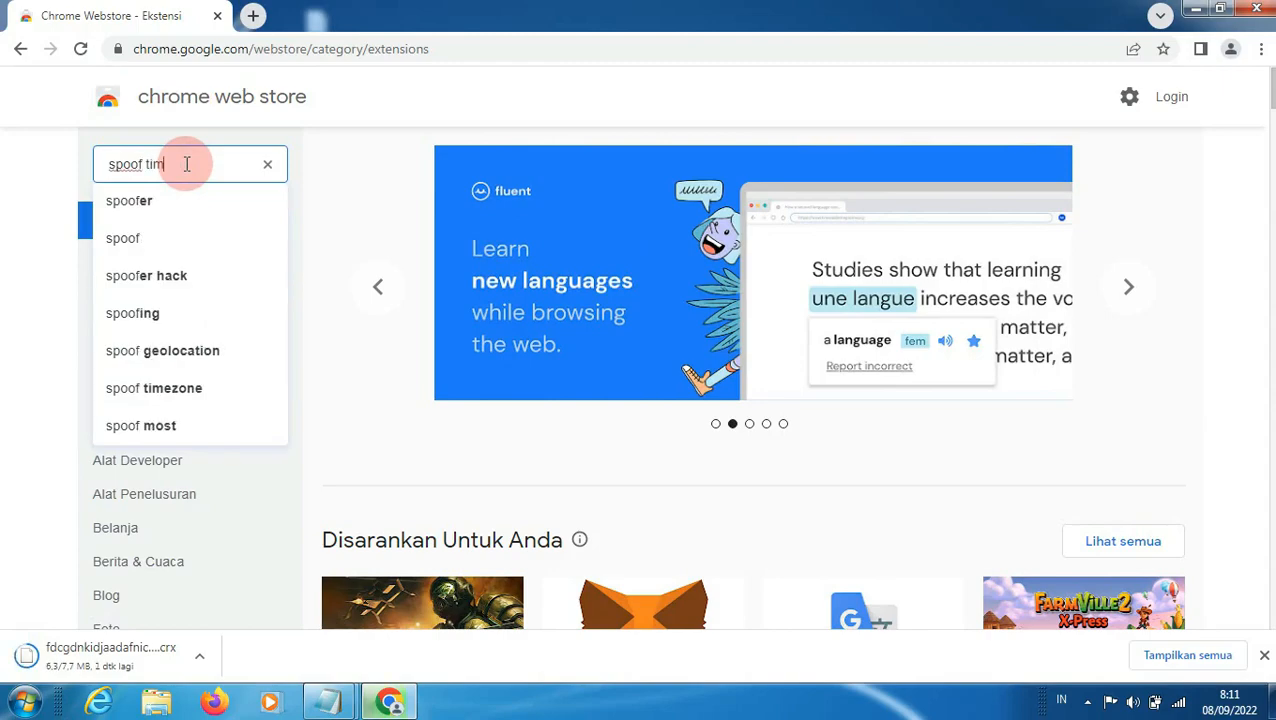
text(e)
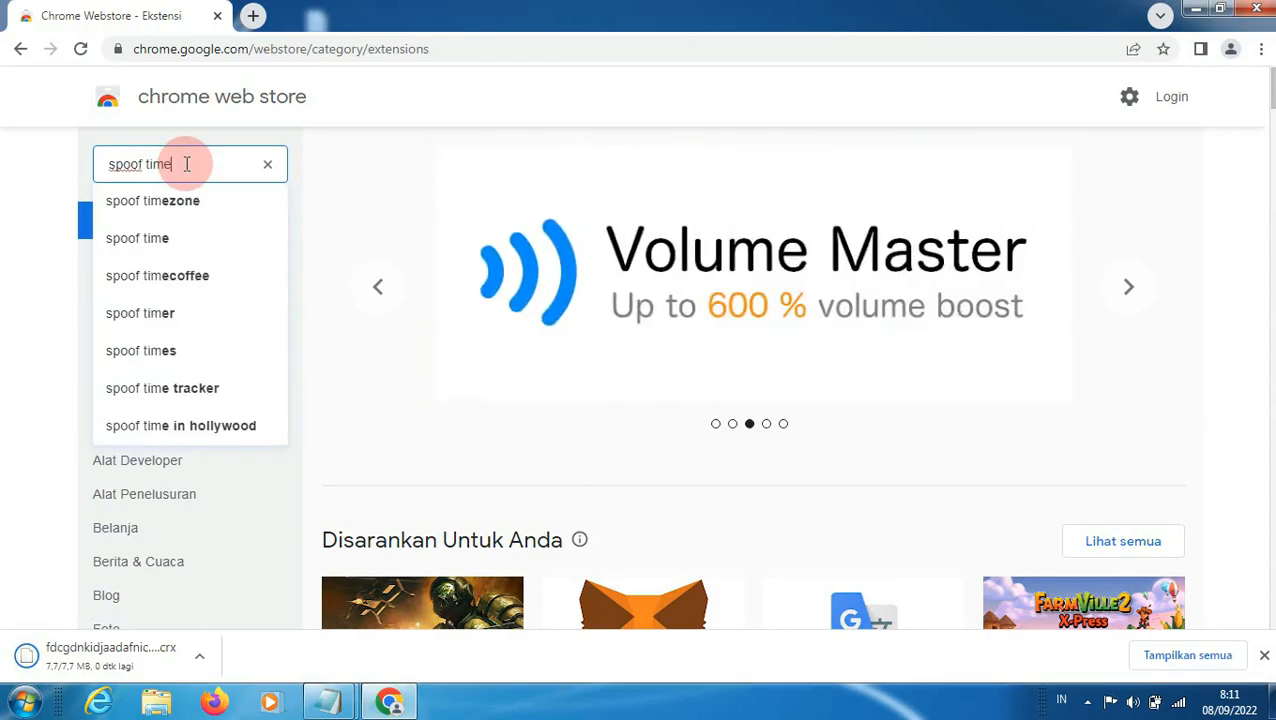
click(183, 213)
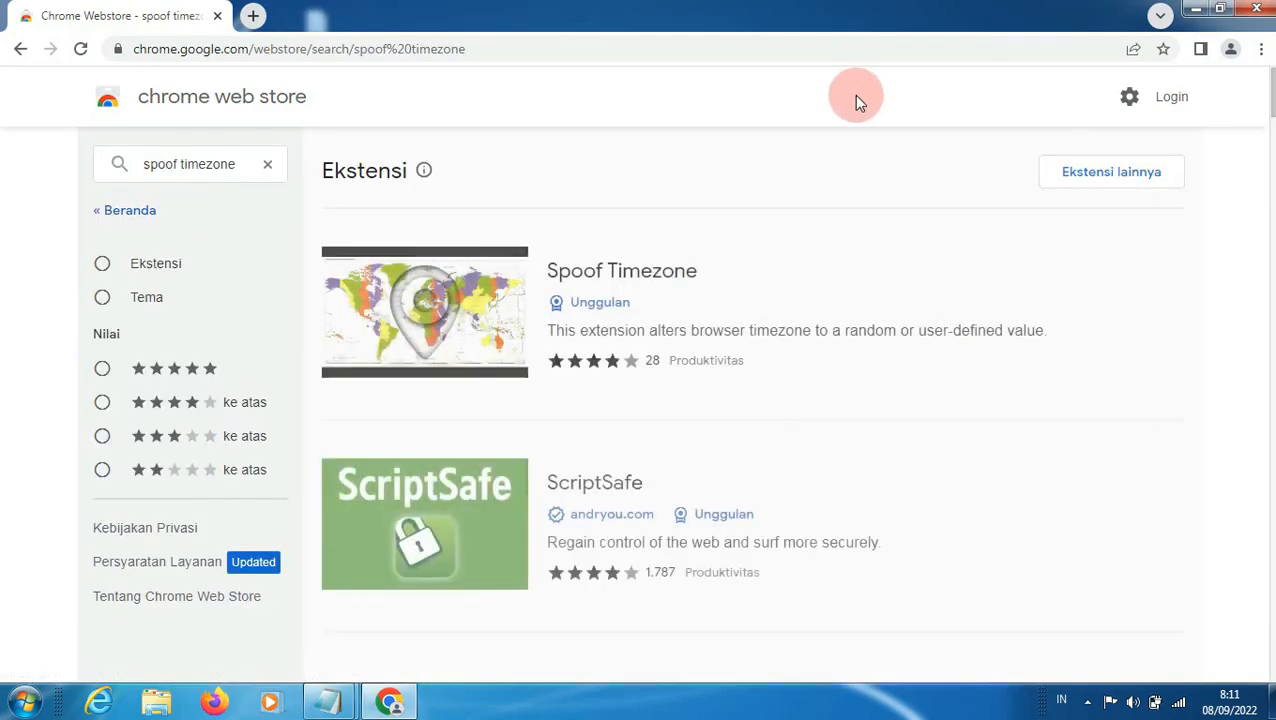
Step: Open the Spoof Timezone extension page, dismiss the ZenMate notice, and add Spoof Timezone to Chrome
click(614, 272)
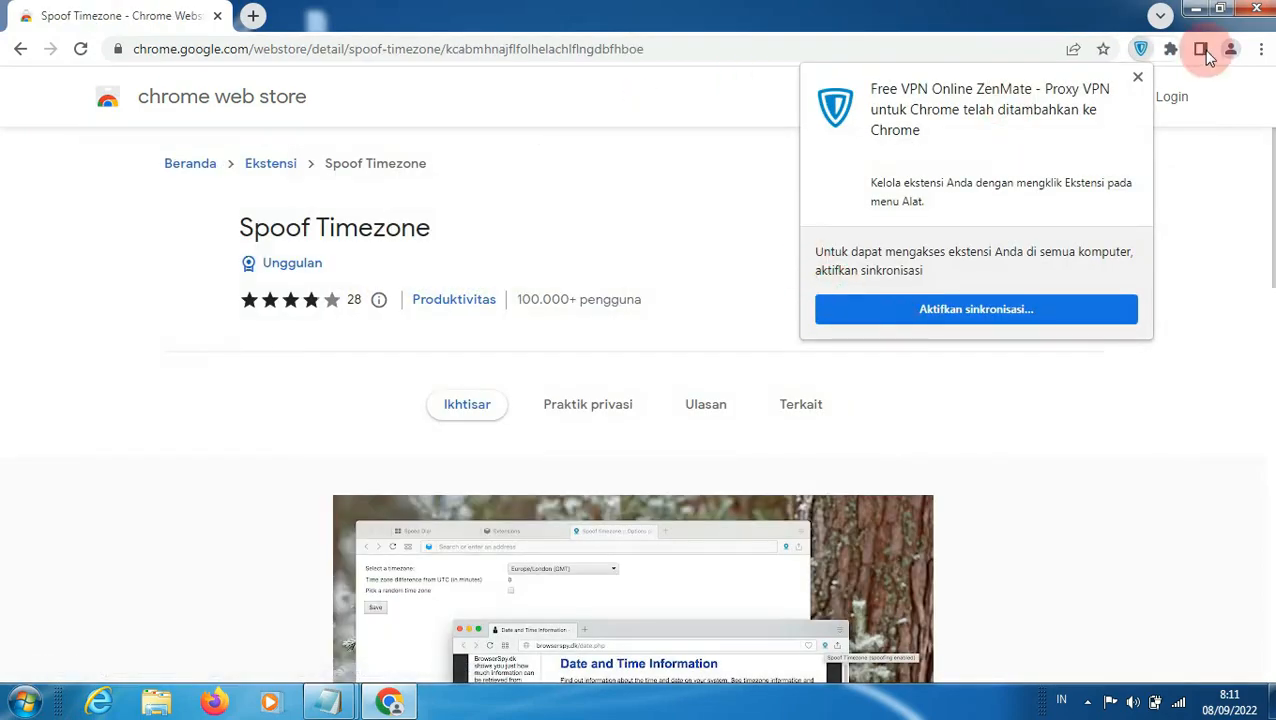
click(1139, 78)
click(991, 231)
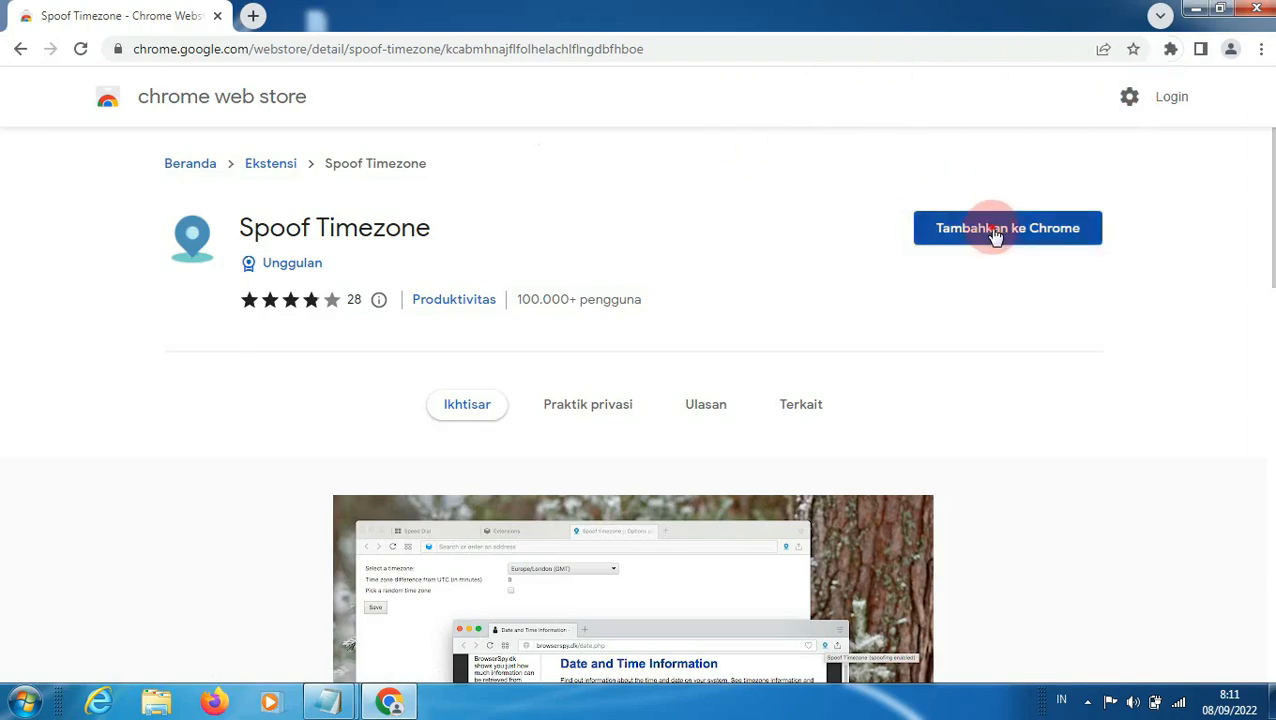
click(703, 236)
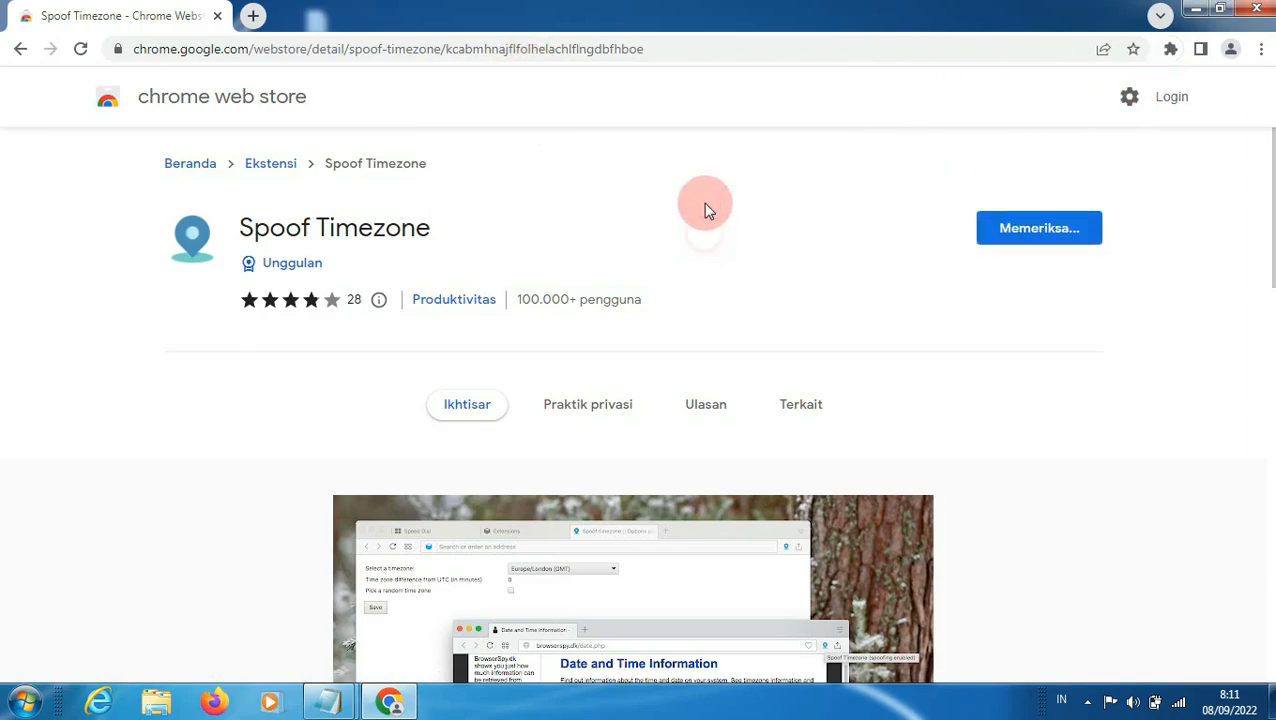
Step: Return to the Chrome Web Store home page and close the ZenMate welcome tab
click(199, 98)
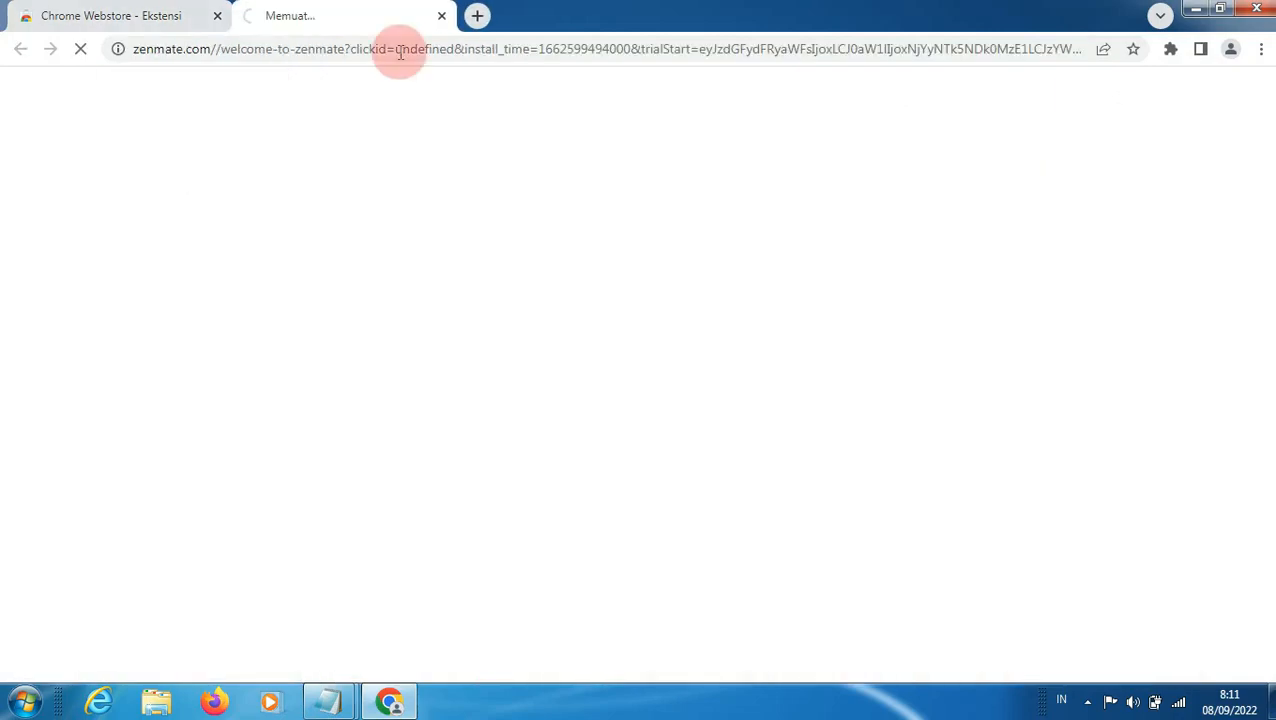
click(441, 15)
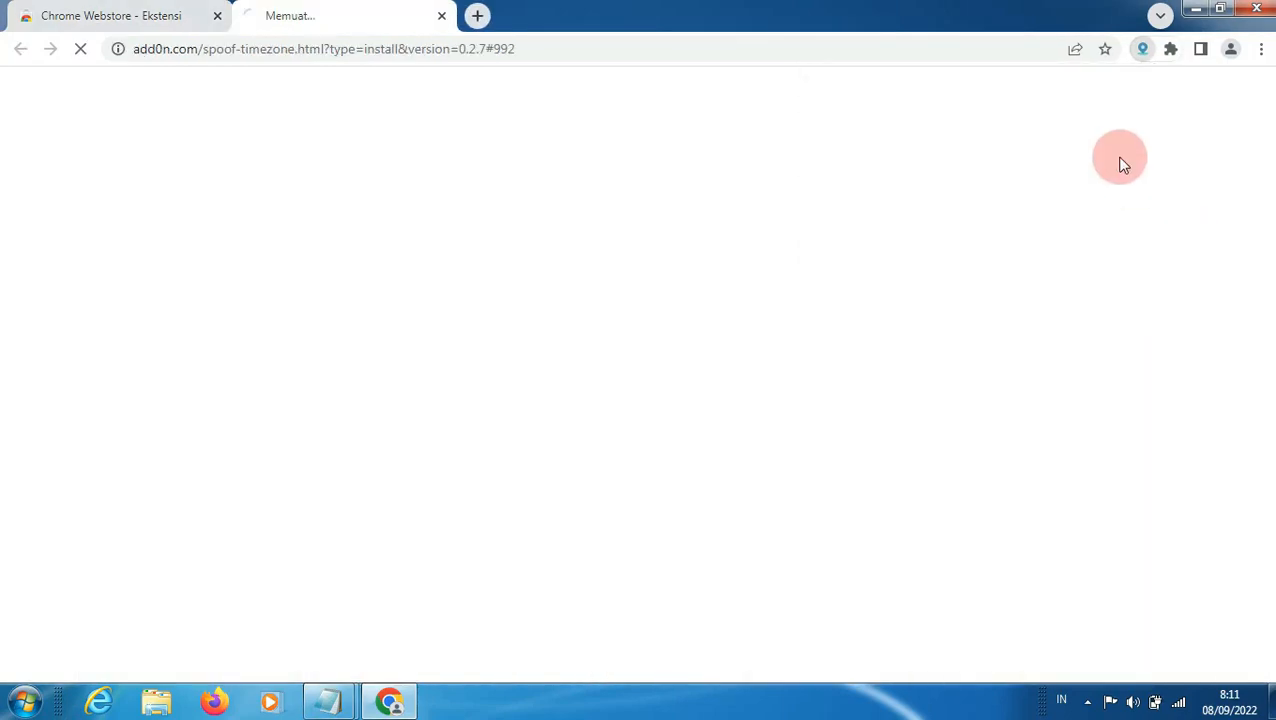
Step: Close the Spoof Timezone welcome tab and search the Chrome Web Store for "random user agent"
click(441, 15)
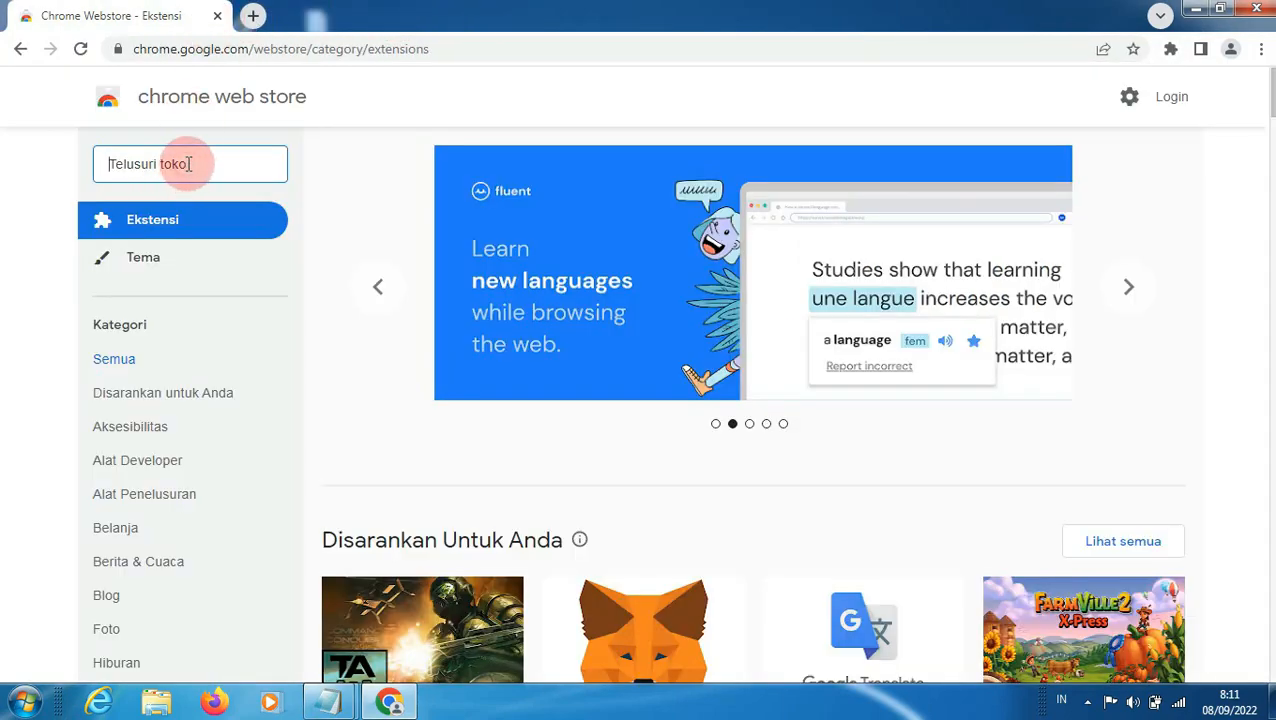
text(ran)
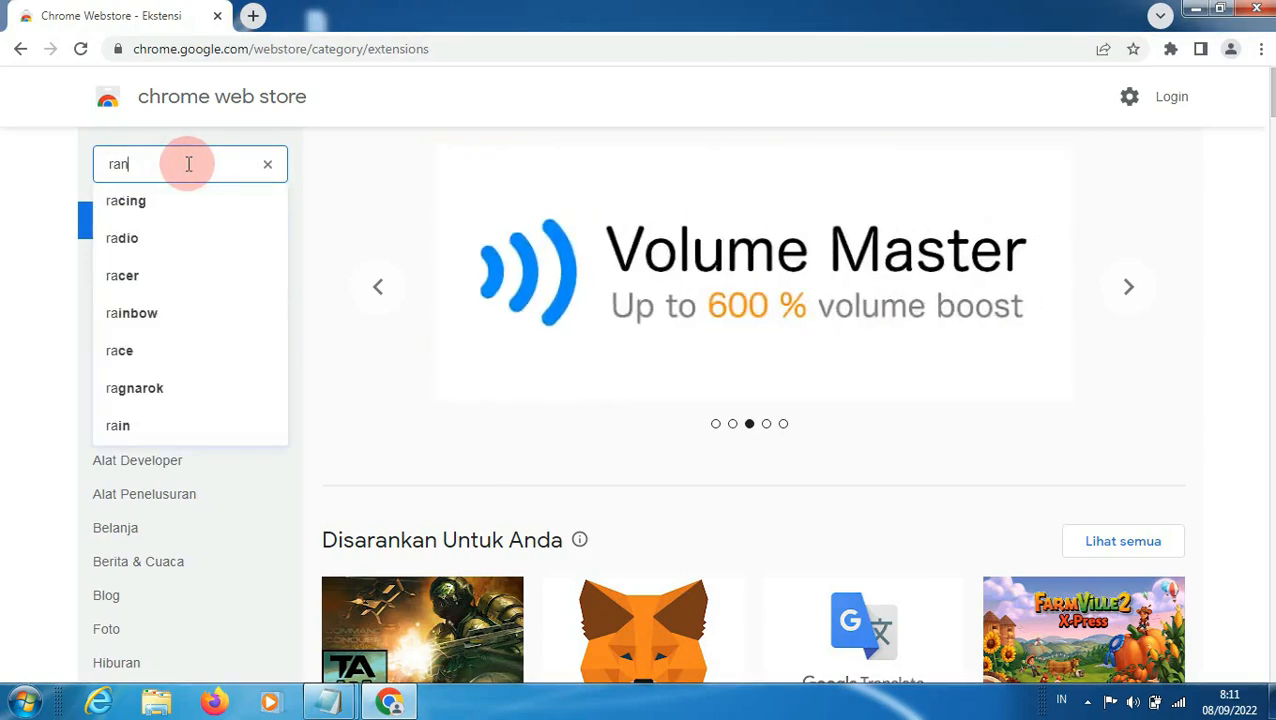
text(dom)
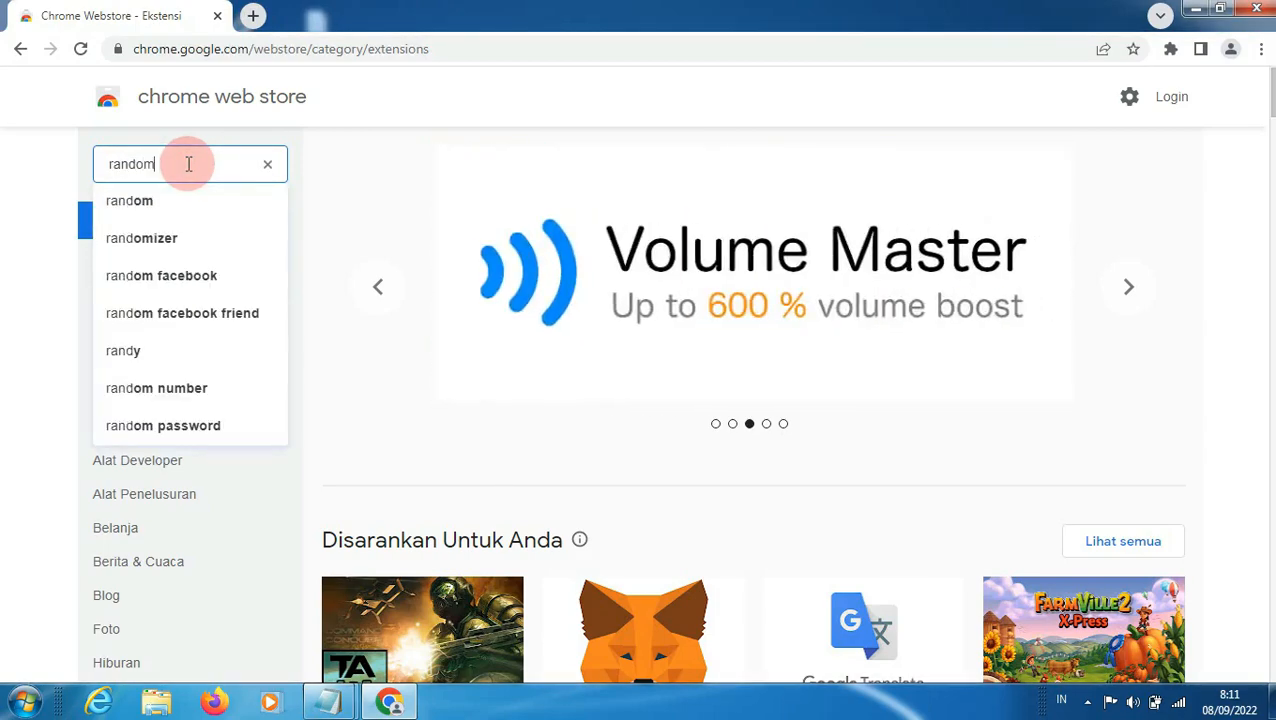
text( user)
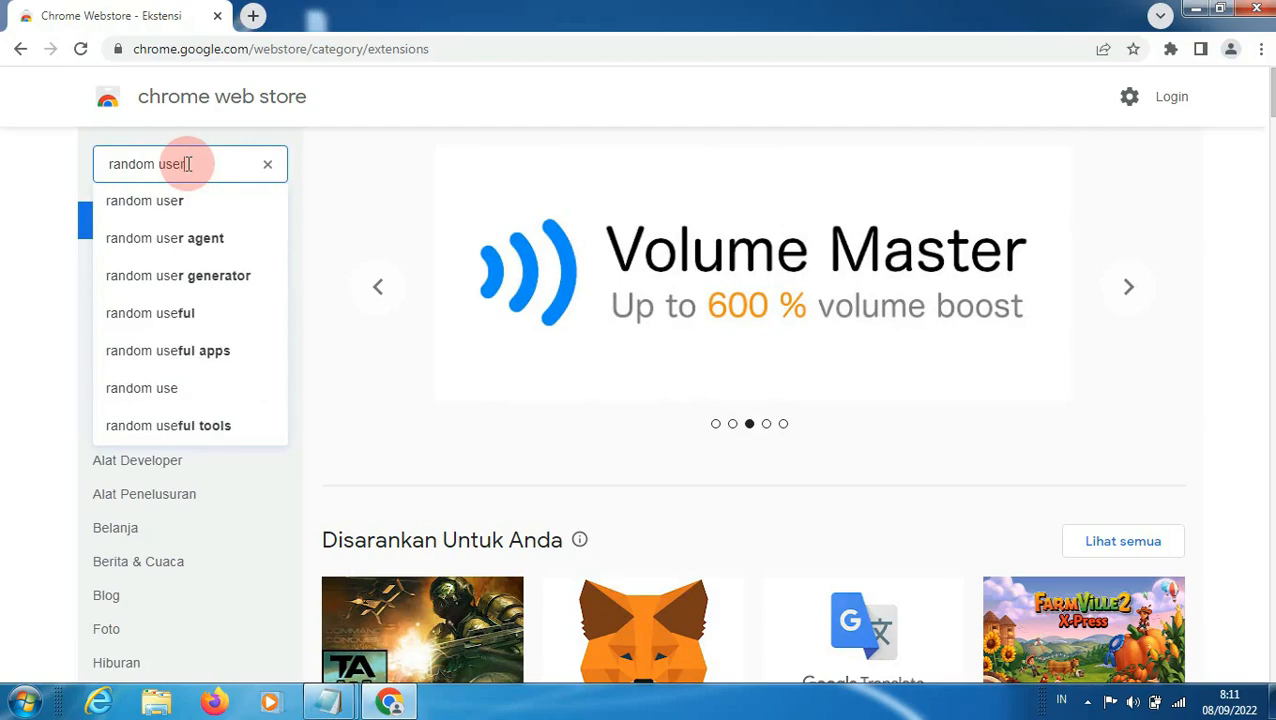
click(240, 239)
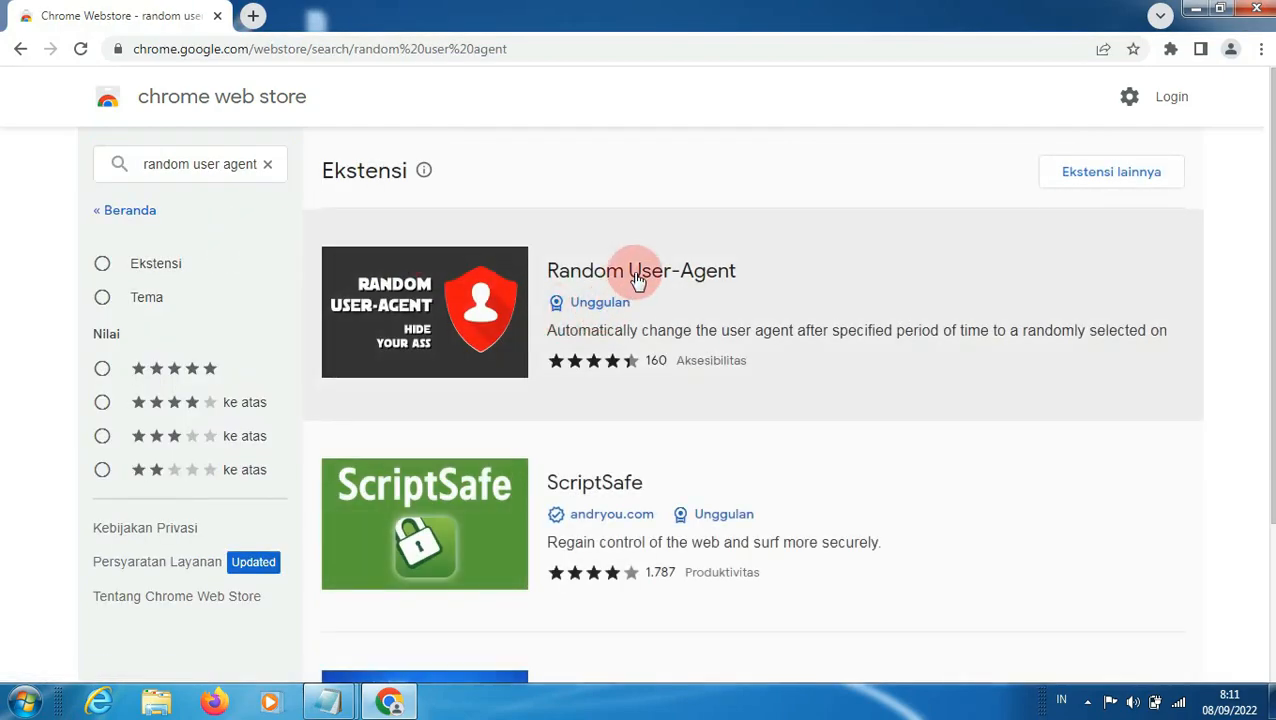
Step: Open the Random User-Agent extension page and add the extension to Chrome, dismissing the error and retrying the installation if needed
click(634, 273)
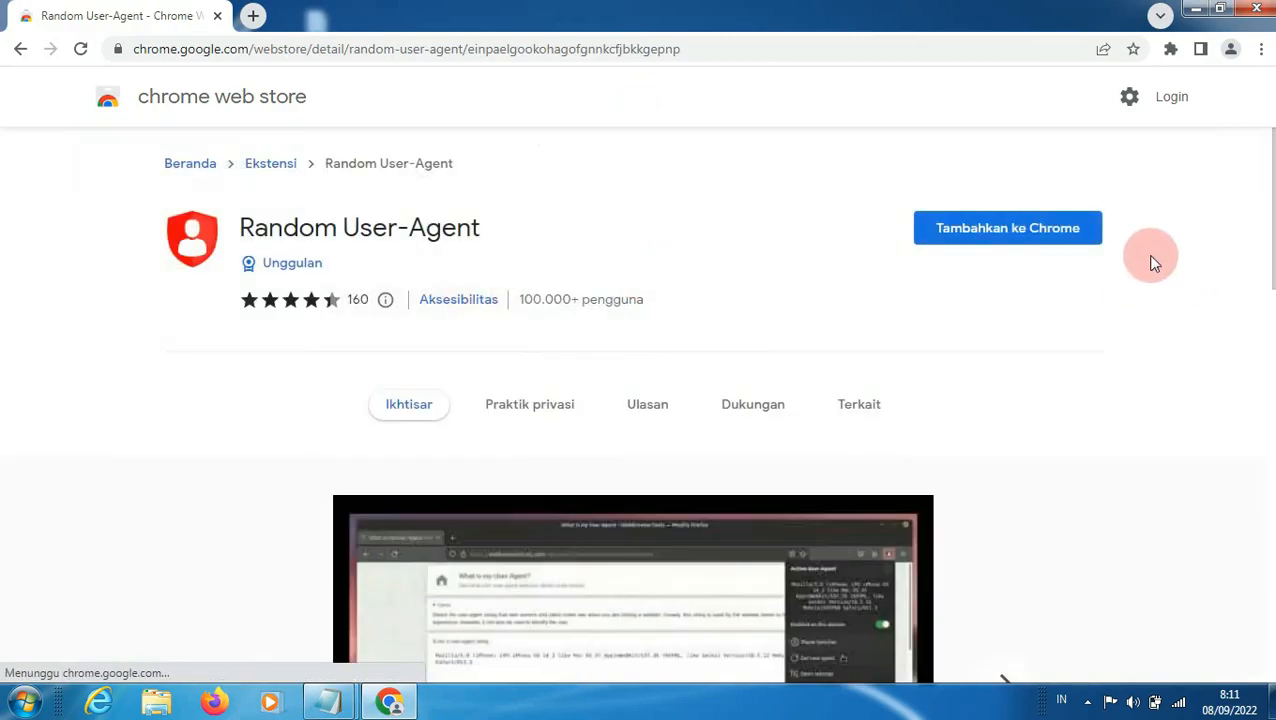
click(1016, 228)
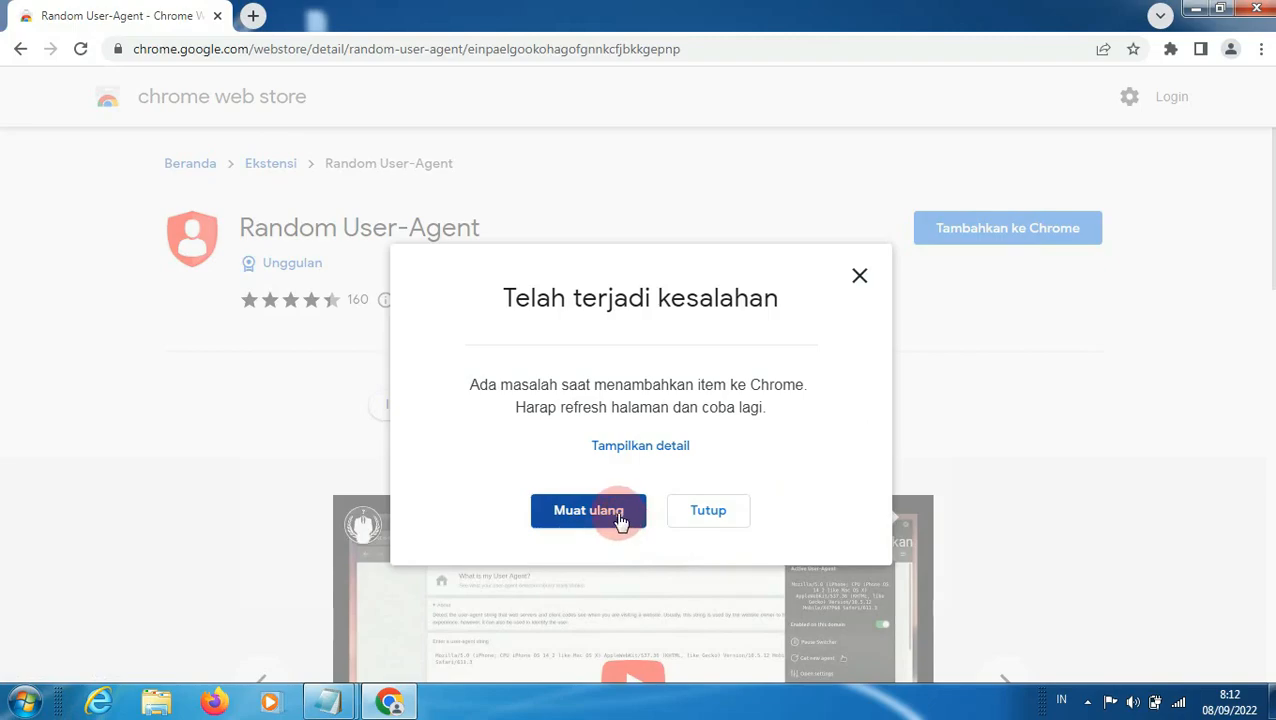
click(862, 278)
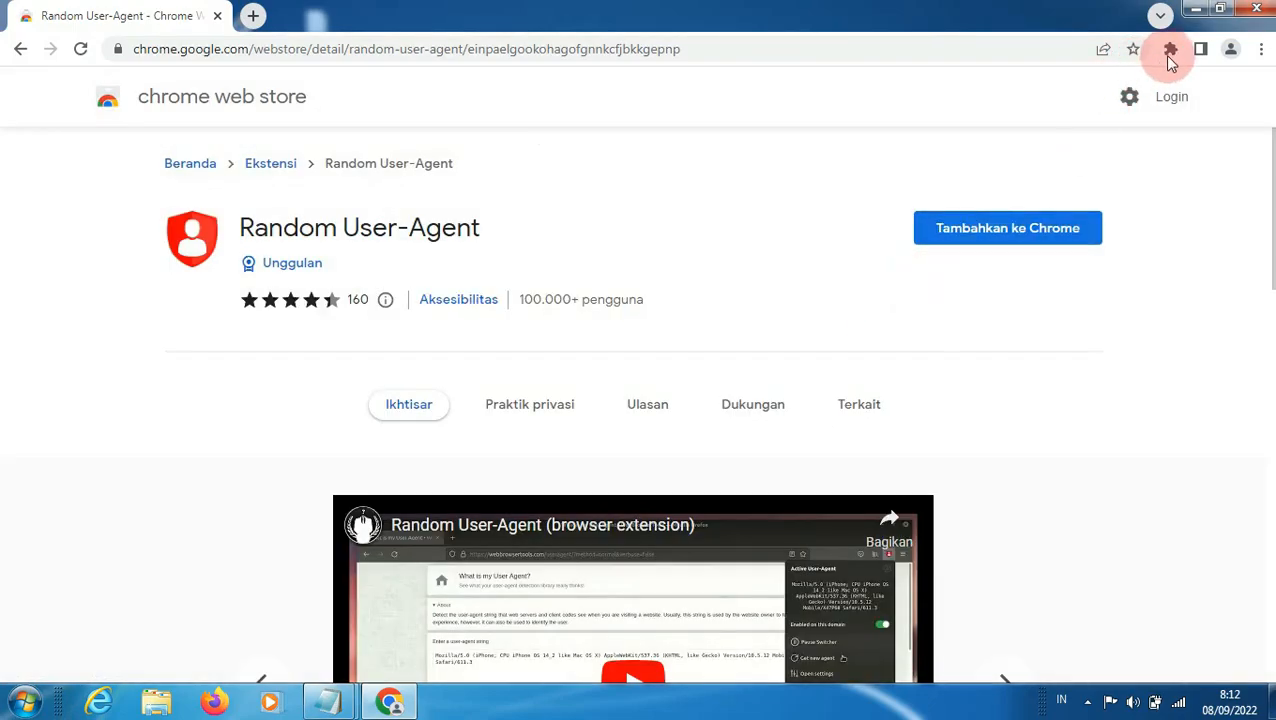
click(1169, 49)
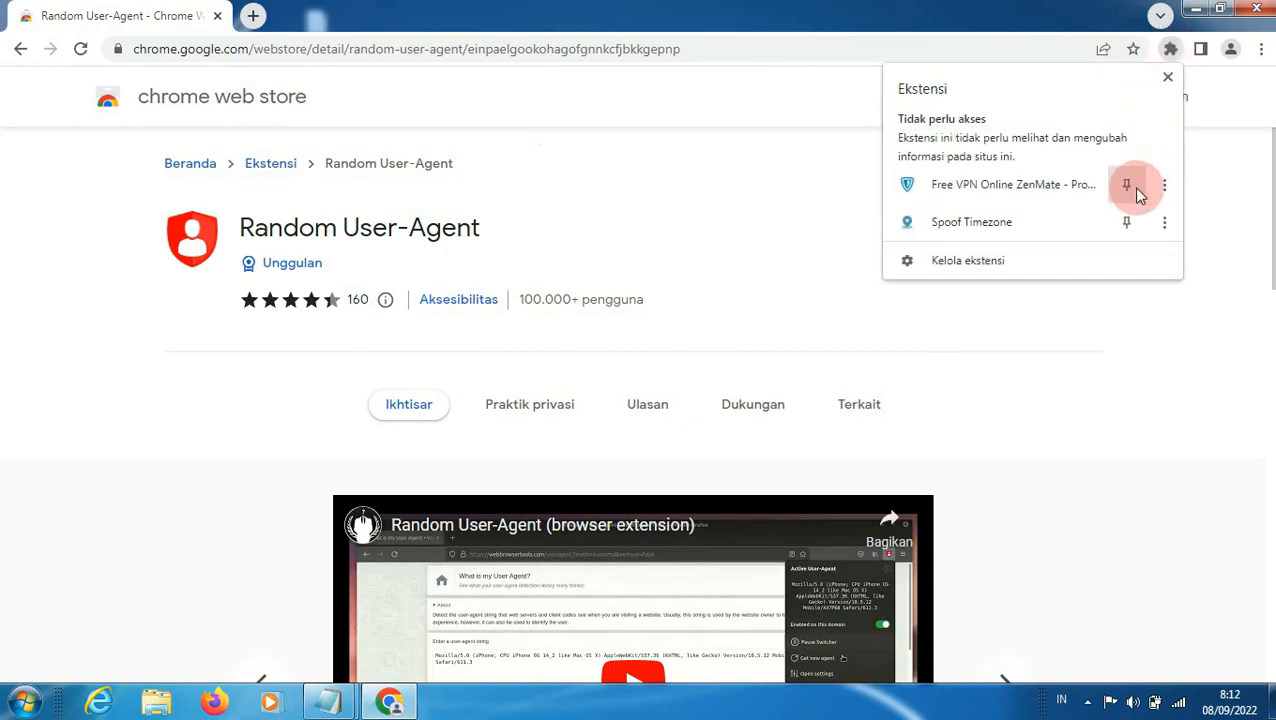
click(1230, 246)
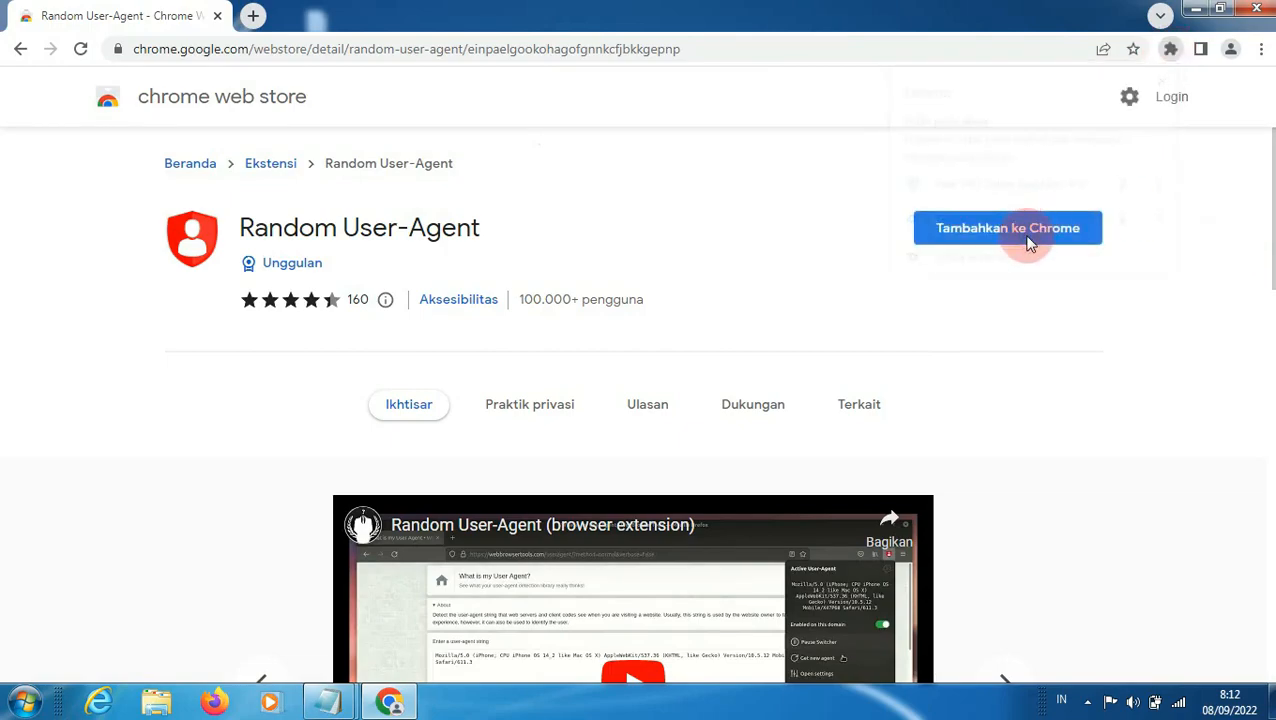
click(1030, 235)
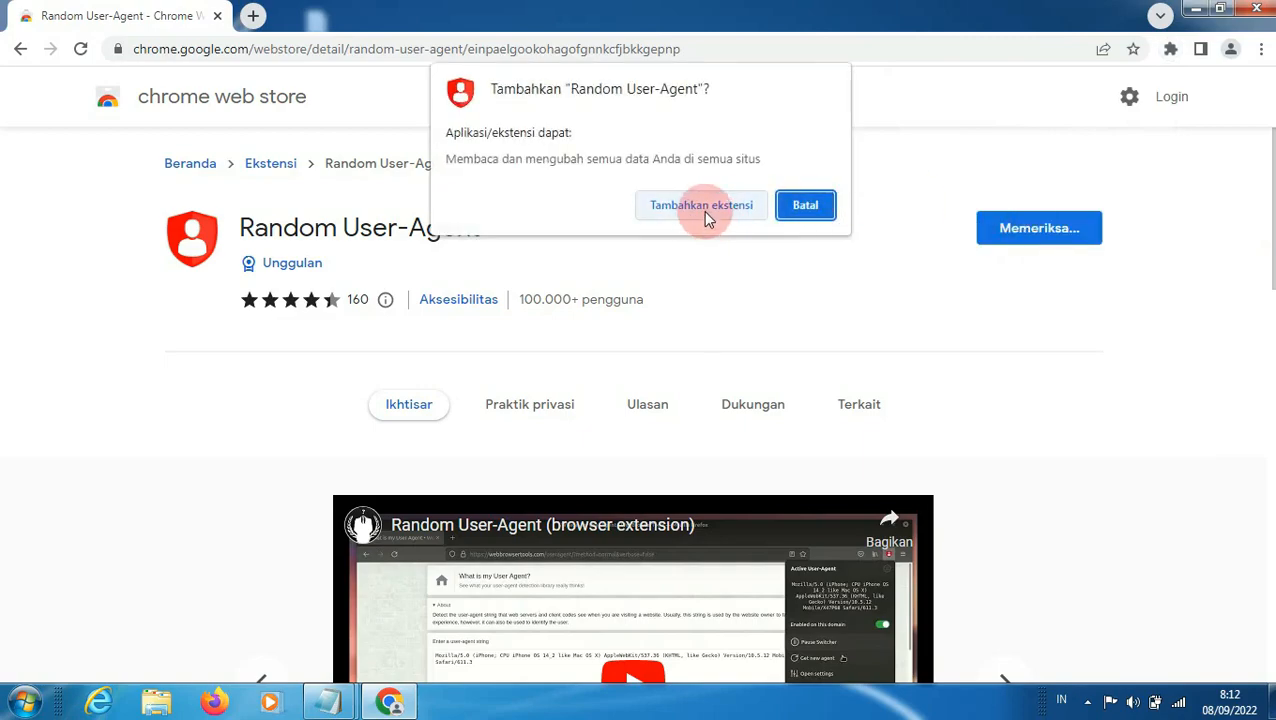
click(701, 207)
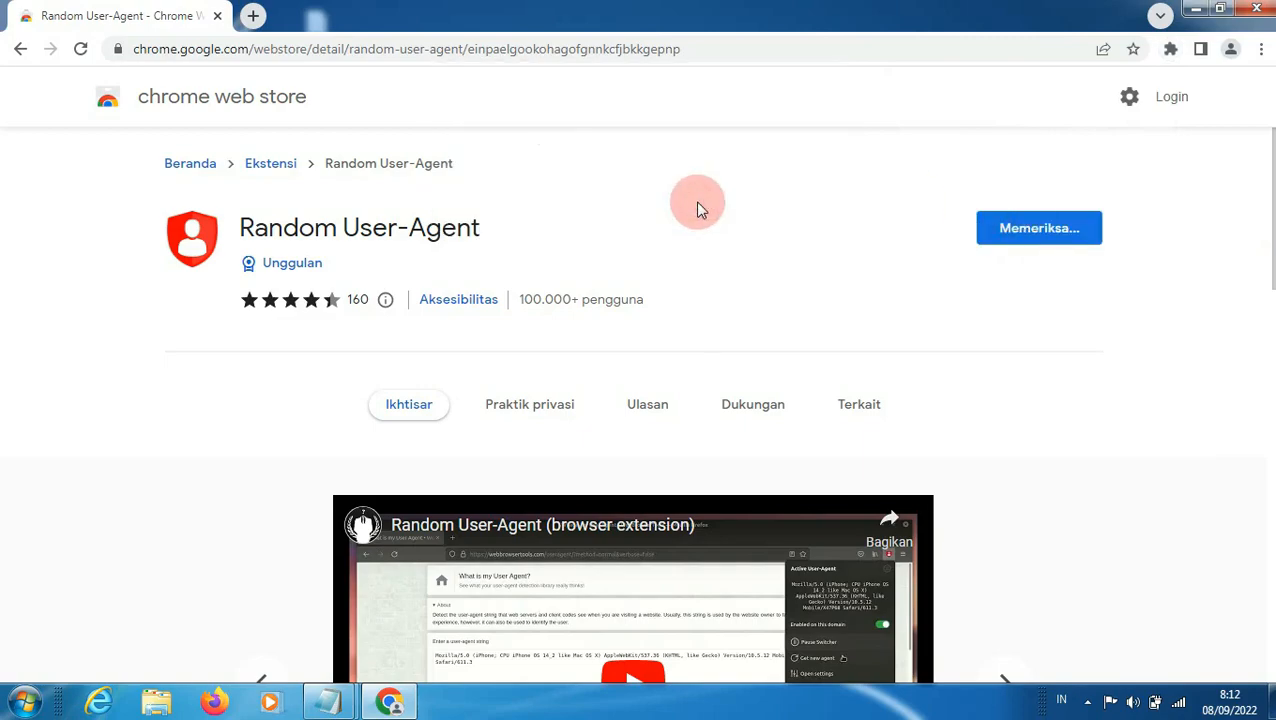
Step: Dismiss the Random User-Agent notice and pin ZenMate, Random User-Agent and Spoof Timezone for quick access
click(1170, 49)
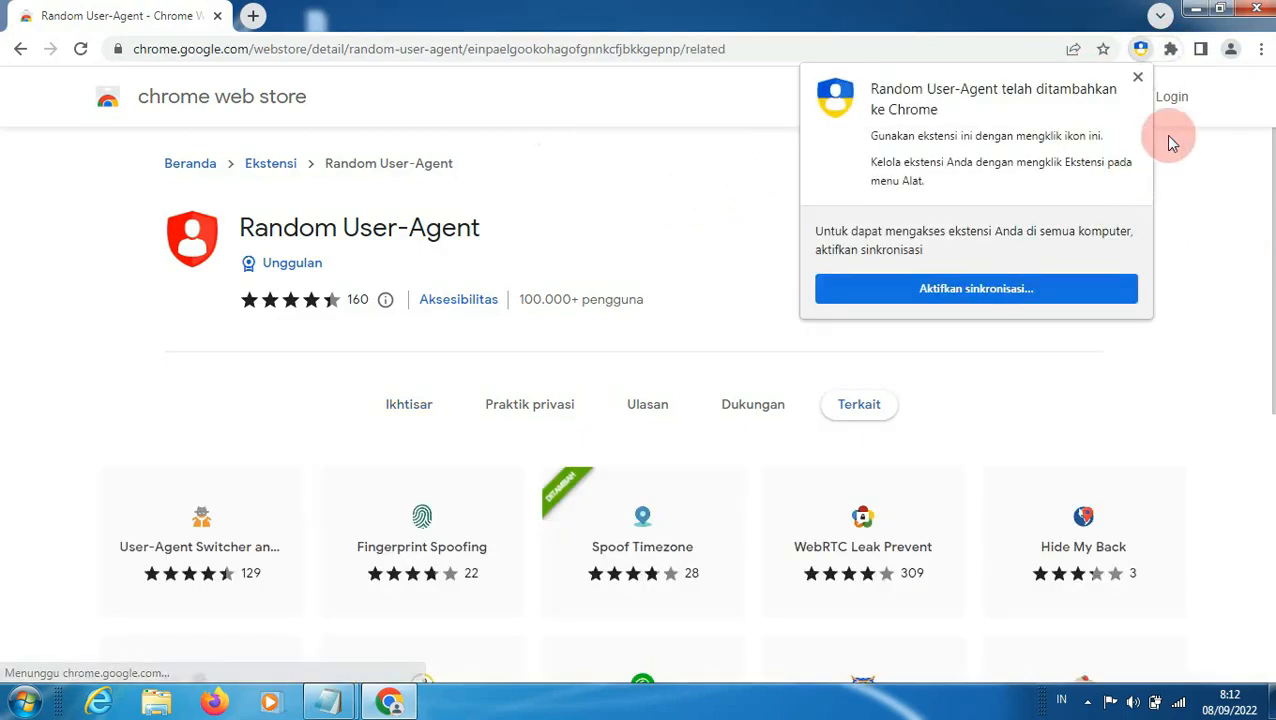
click(1139, 78)
click(1170, 49)
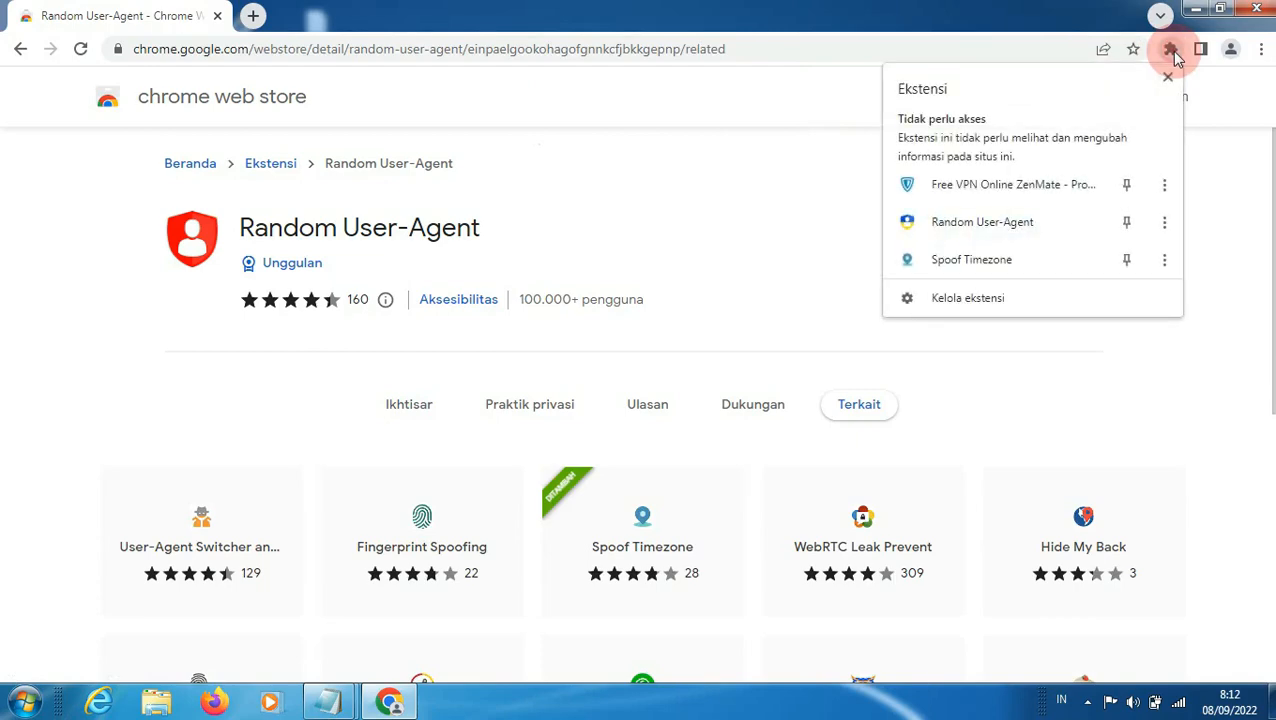
click(1127, 186)
click(1127, 222)
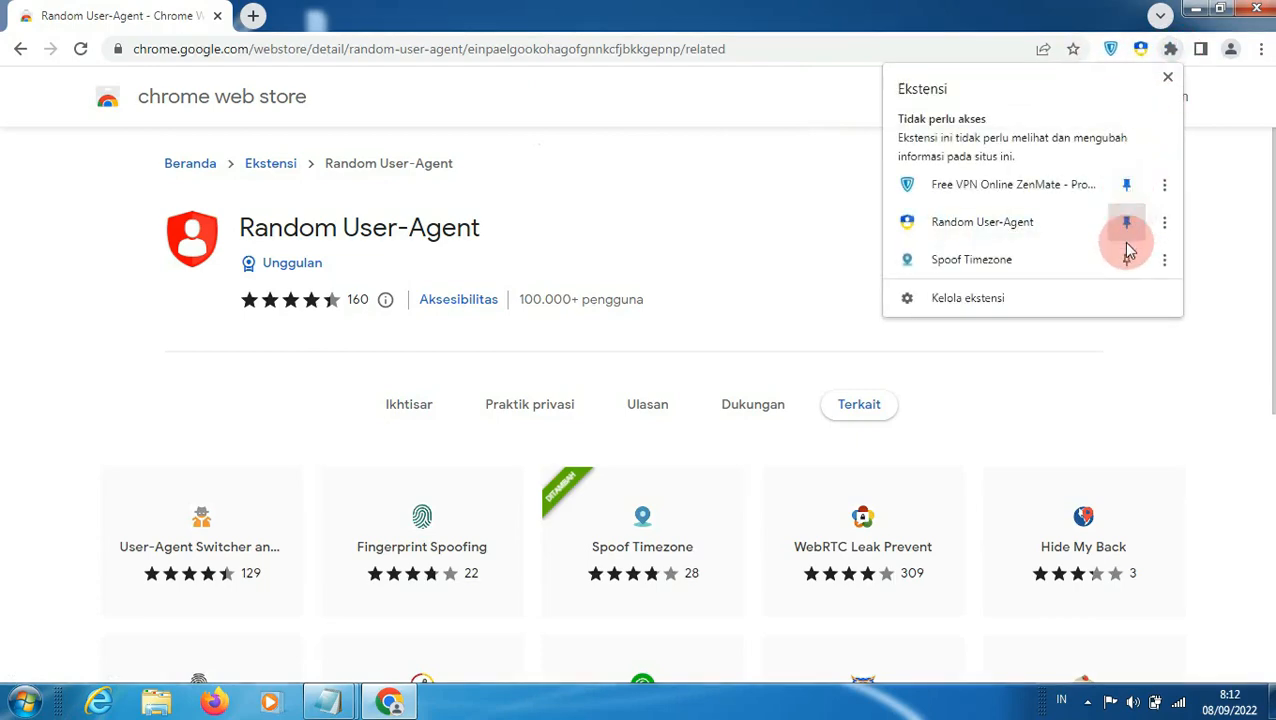
click(1127, 260)
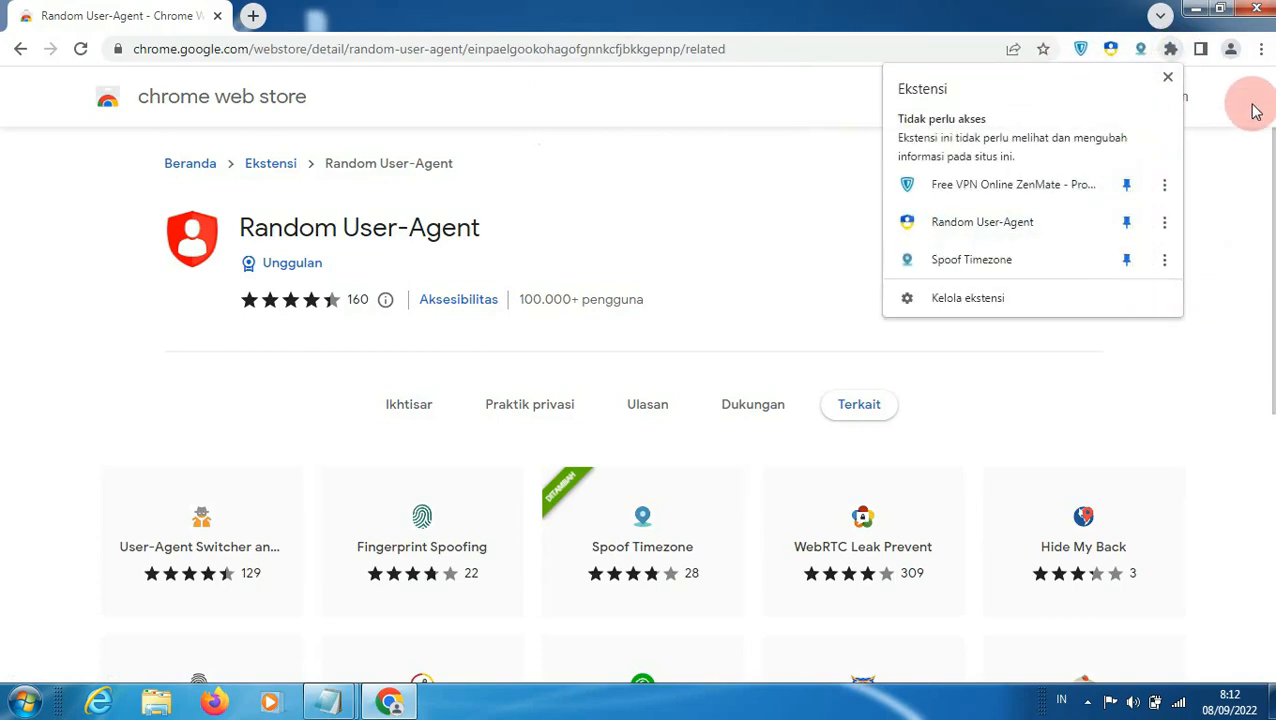
Step: Close the Chrome window and switch to the gl script in Notepad
click(1257, 12)
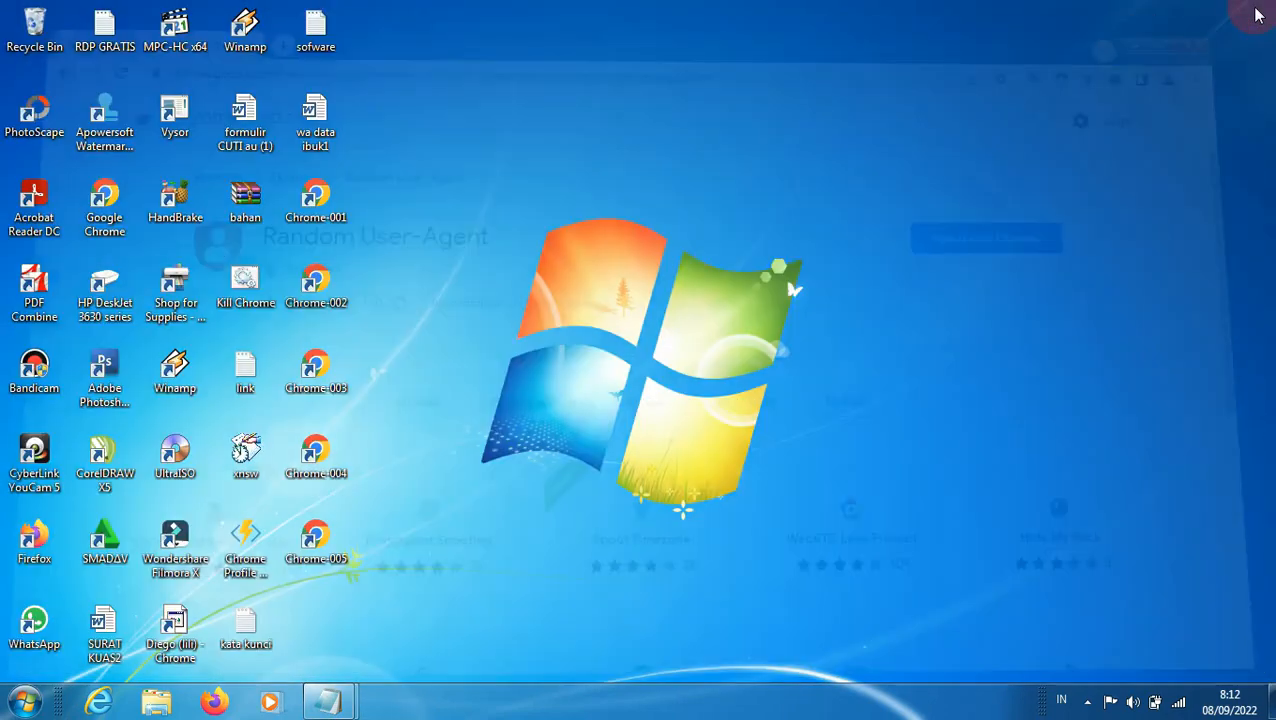
click(328, 702)
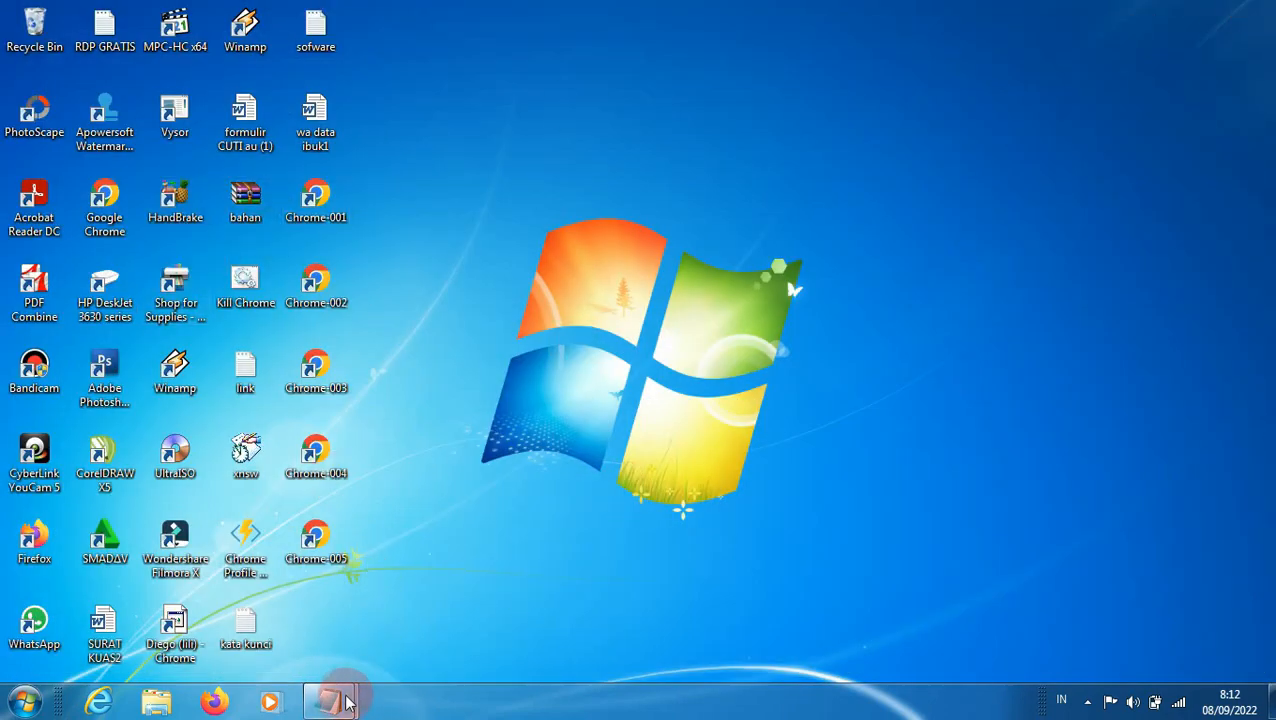
click(421, 638)
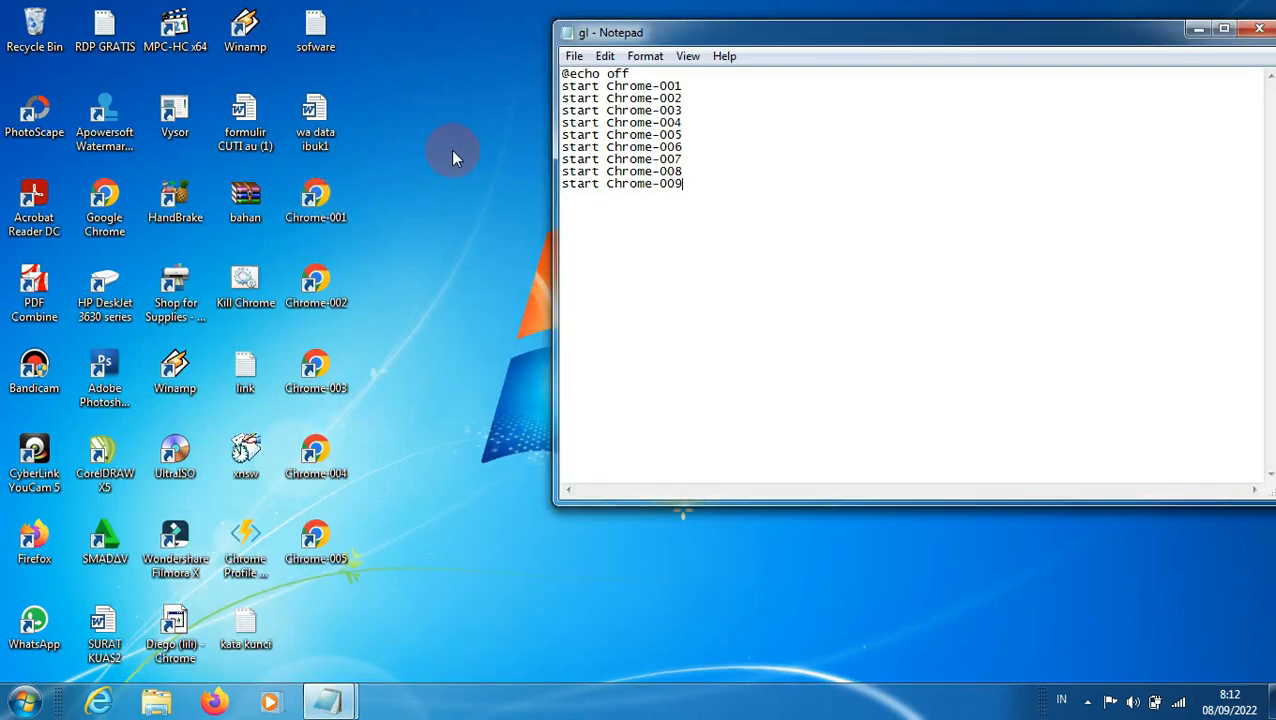
Step: Delete the Chrome-002 to Chrome-009 lines and the shortcut name following the first start command
click(564, 98)
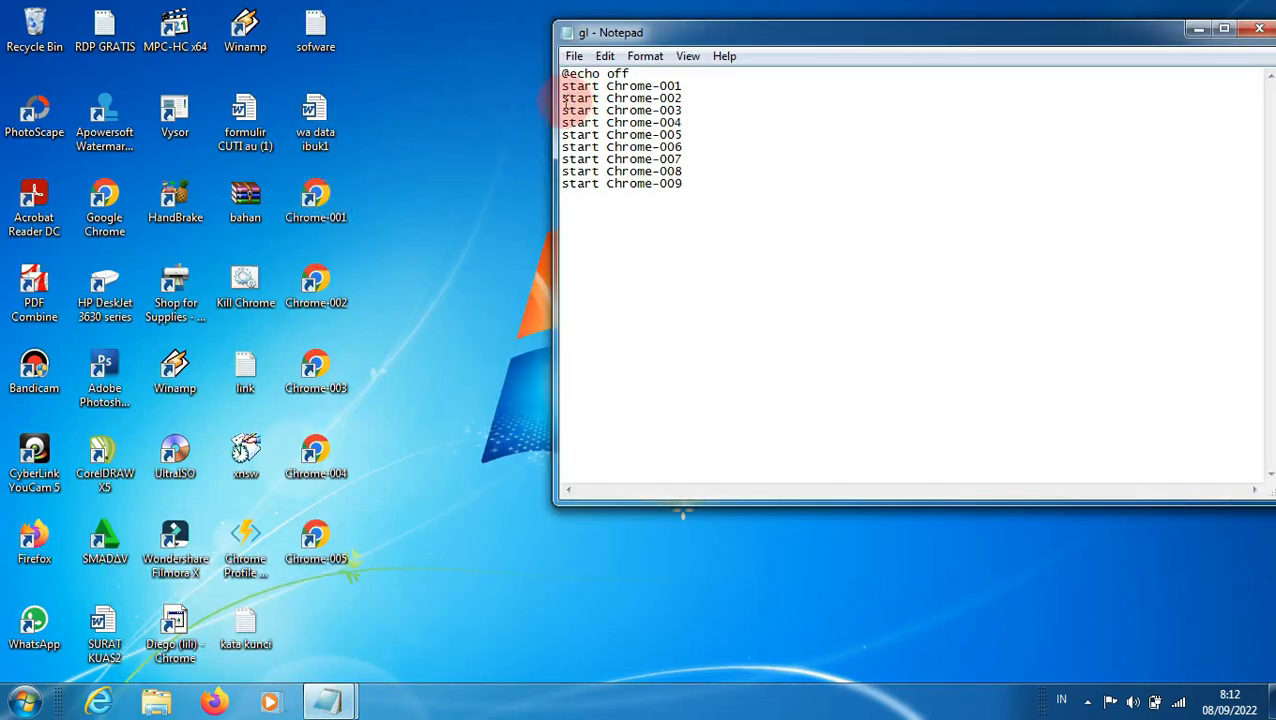
drag(563, 98, 689, 199)
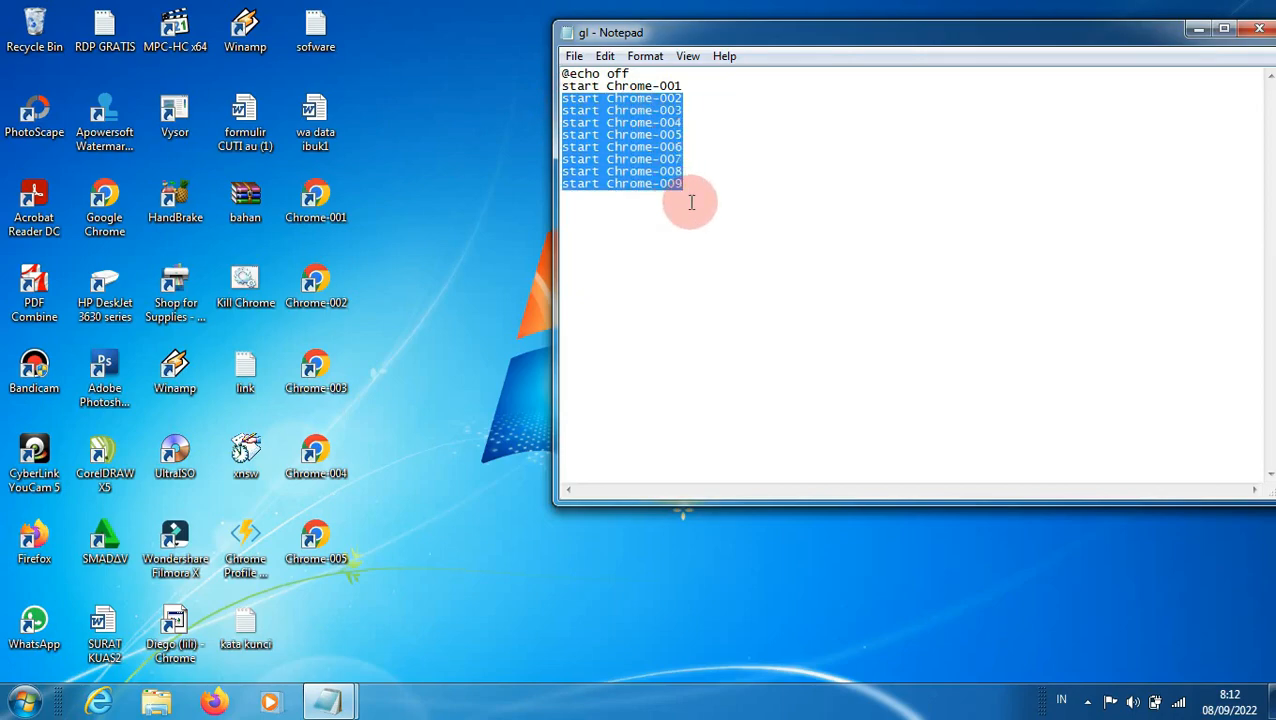
key(BackSpace)
click(688, 86)
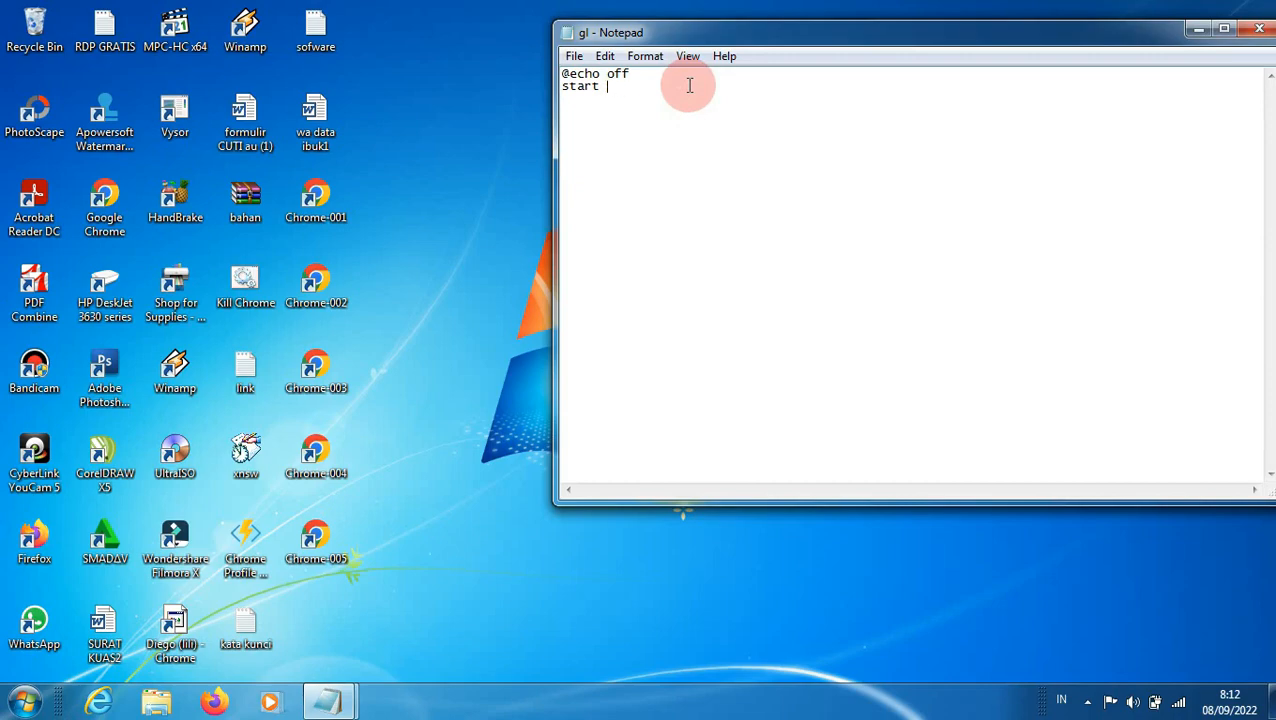
Step: Copy the name of the Chrome-001 desktop shortcut and paste it after the start command in the script
right_click(316, 218)
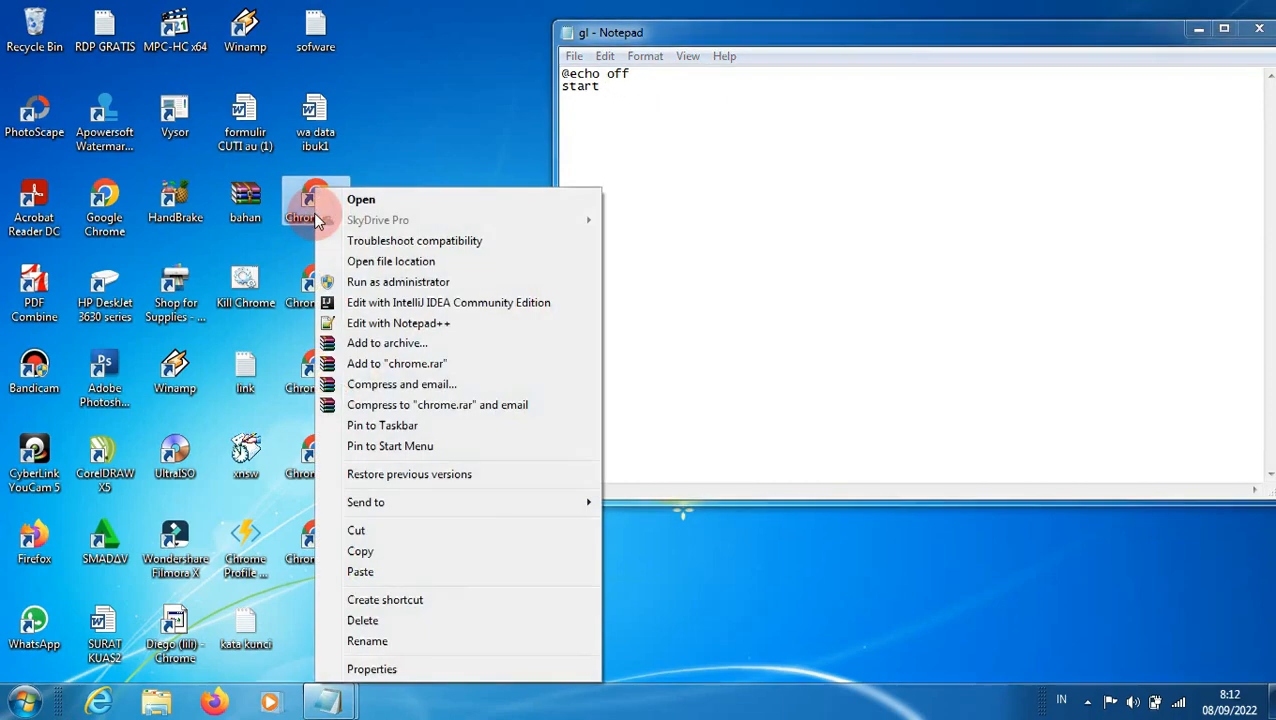
click(405, 641)
key(ctrl+c)
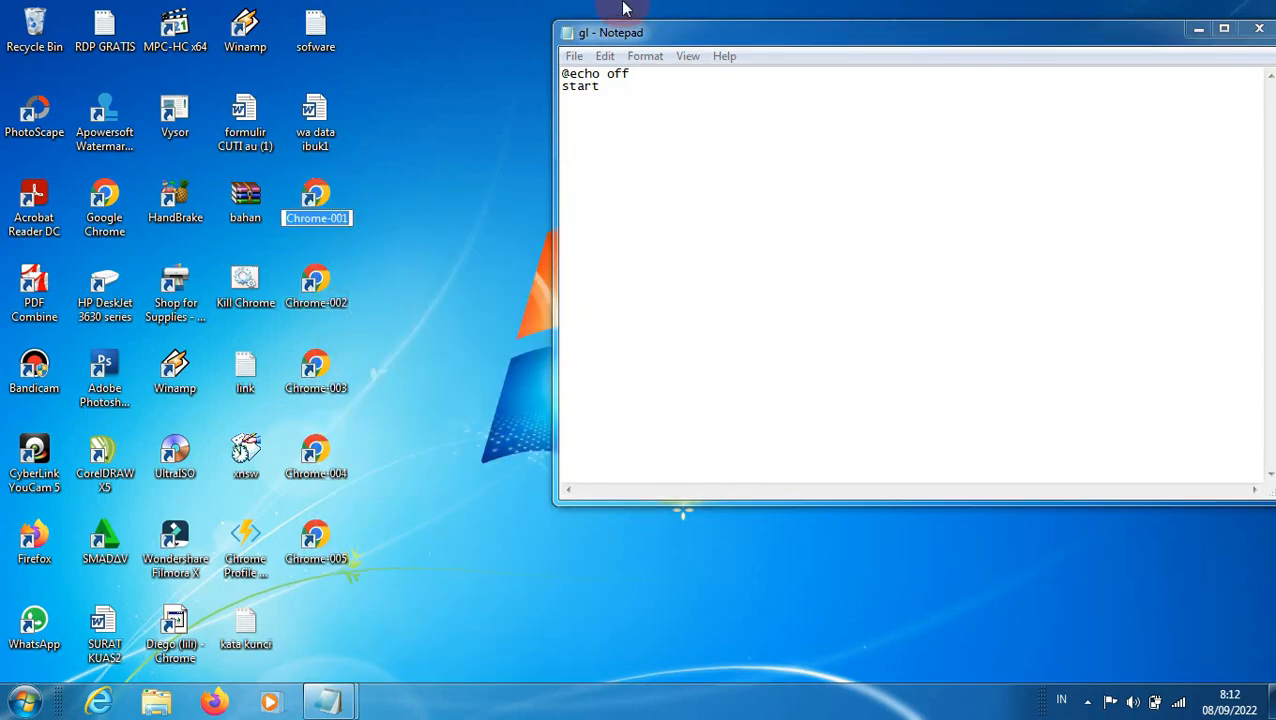
click(612, 90)
key(ctrl+v)
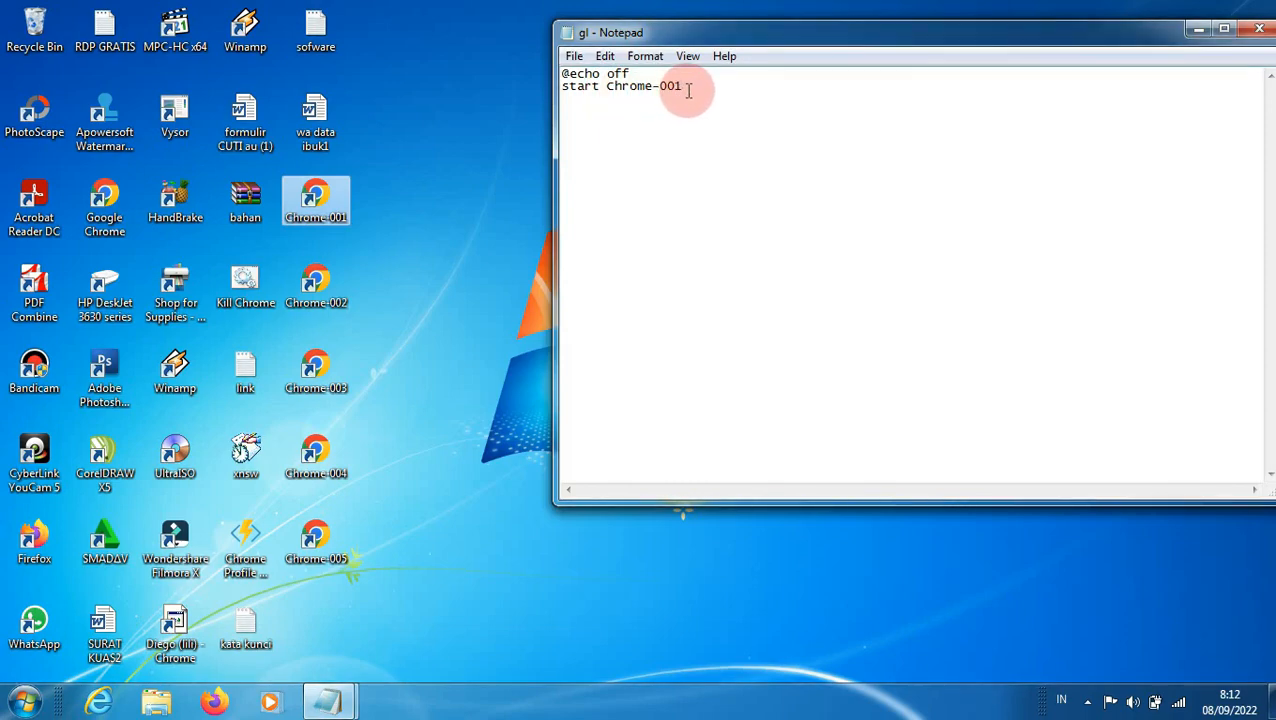
Step: Duplicate the "start Chrome-001" line four times below itself, each copy on its own line
key(shift+Home)
key(ctrl+c)
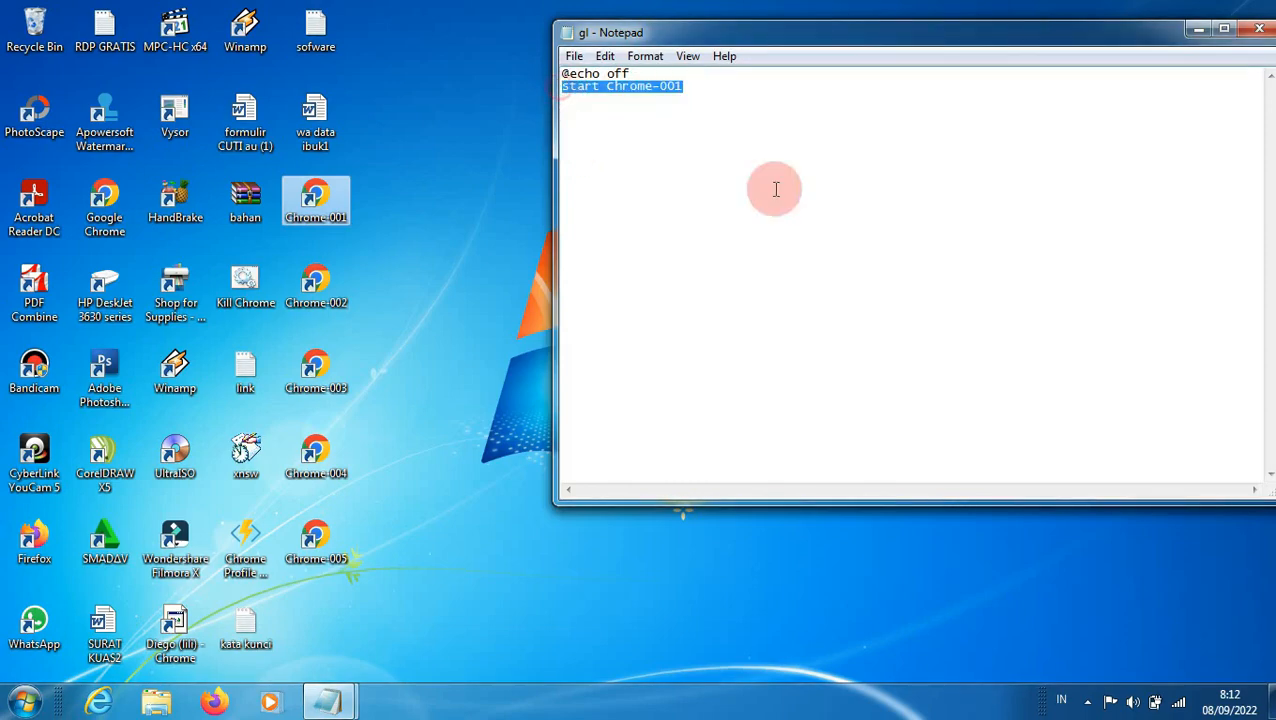
click(620, 124)
key(ctrl+v)
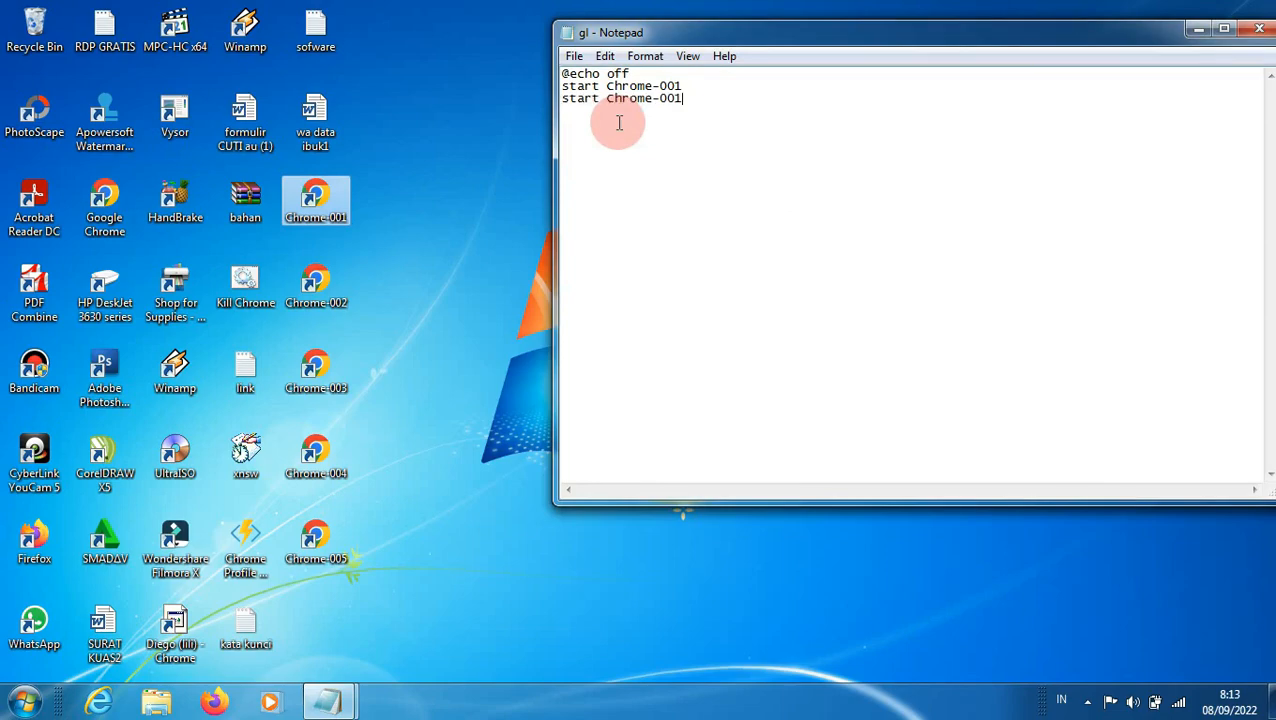
key(Return)
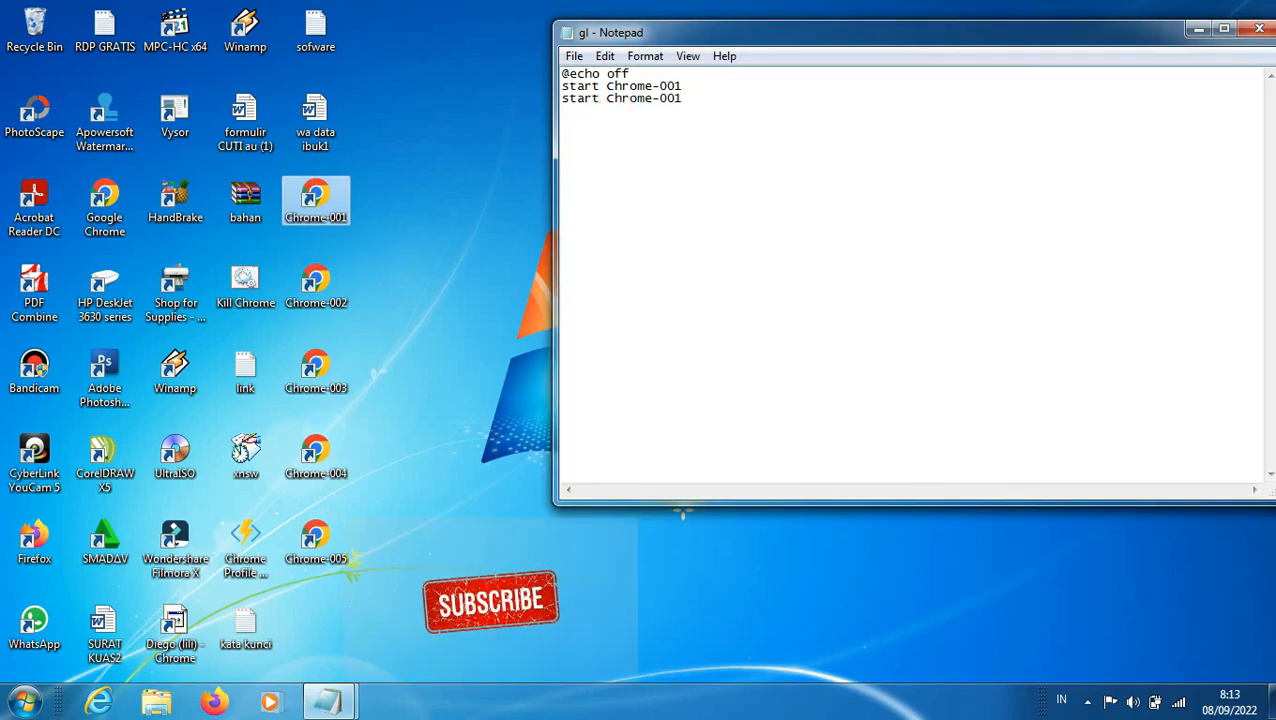
key(ctrl+v)
key(Return)
key(ctrl+v)
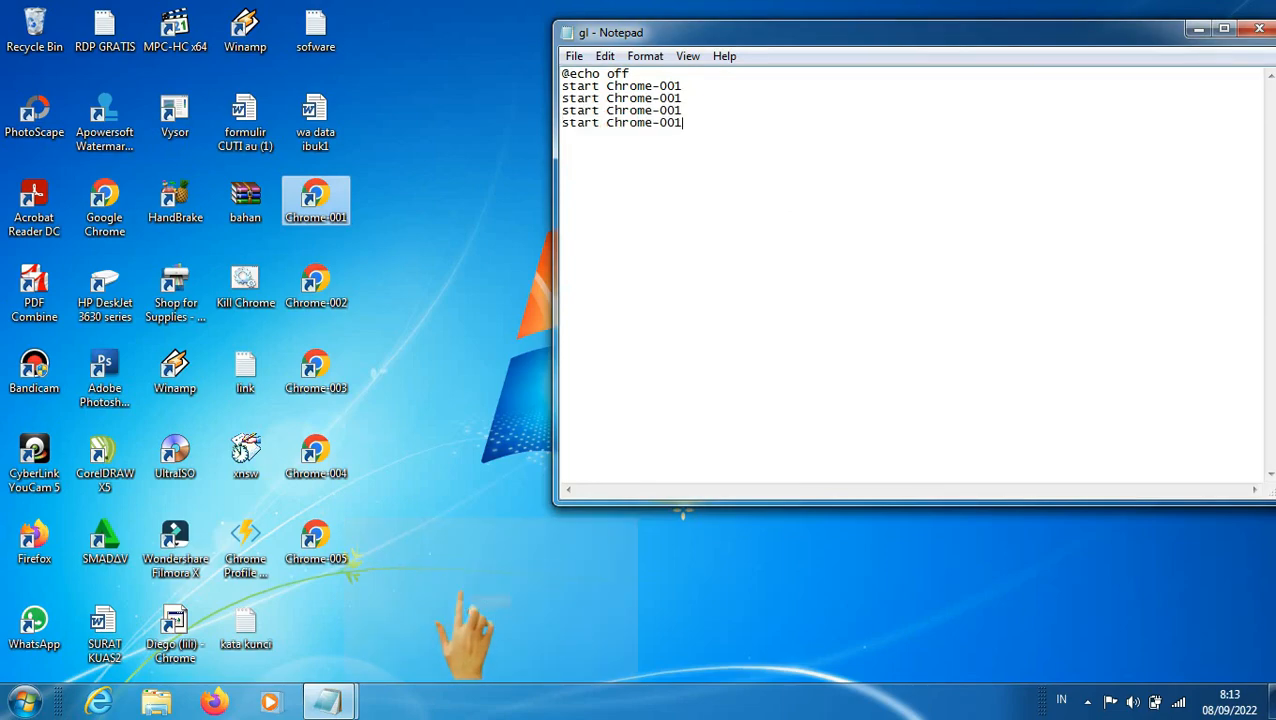
key(Return)
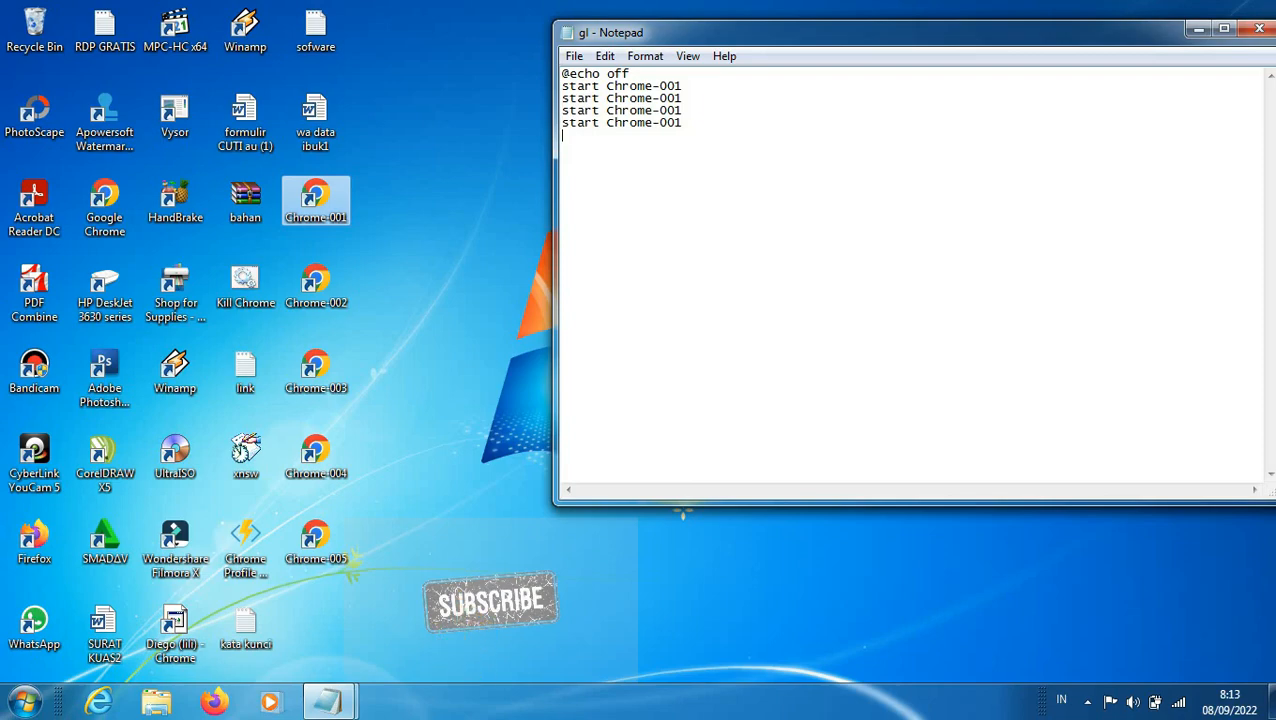
key(ctrl+v)
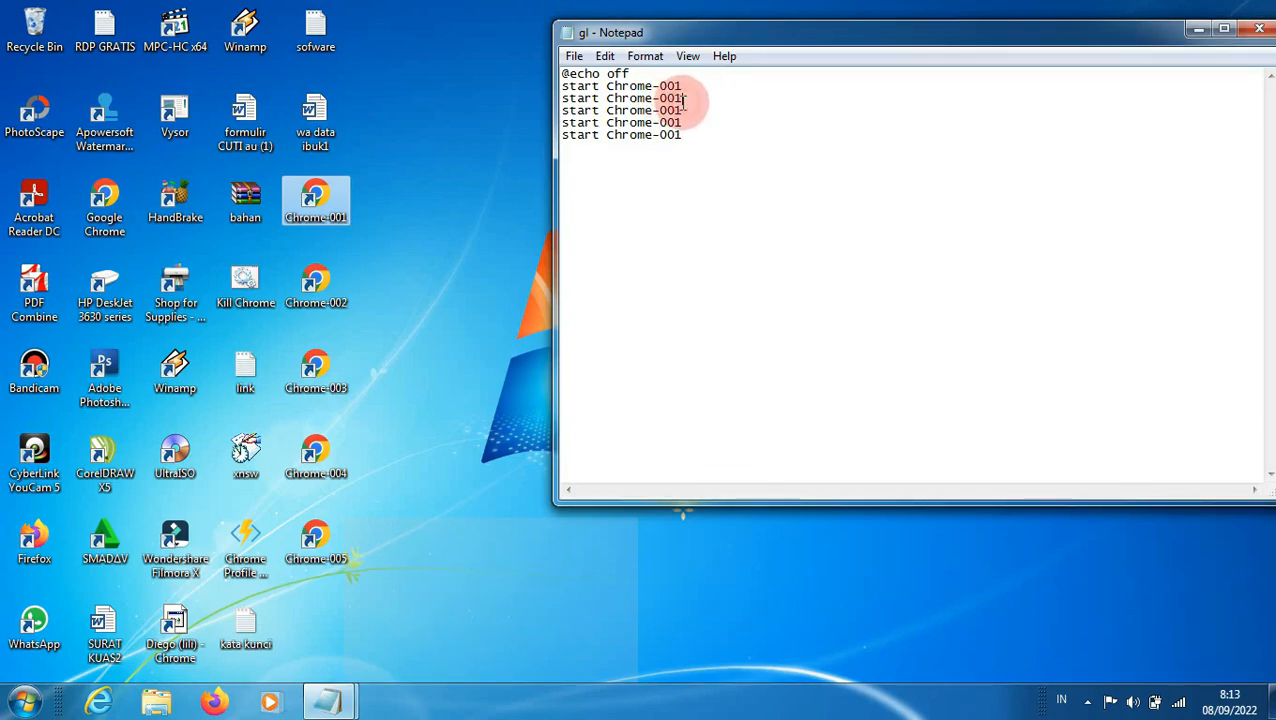
Step: Renumber the four duplicated start lines as Chrome-002, Chrome-003, Chrome-004 and Chrome-005
text(2)
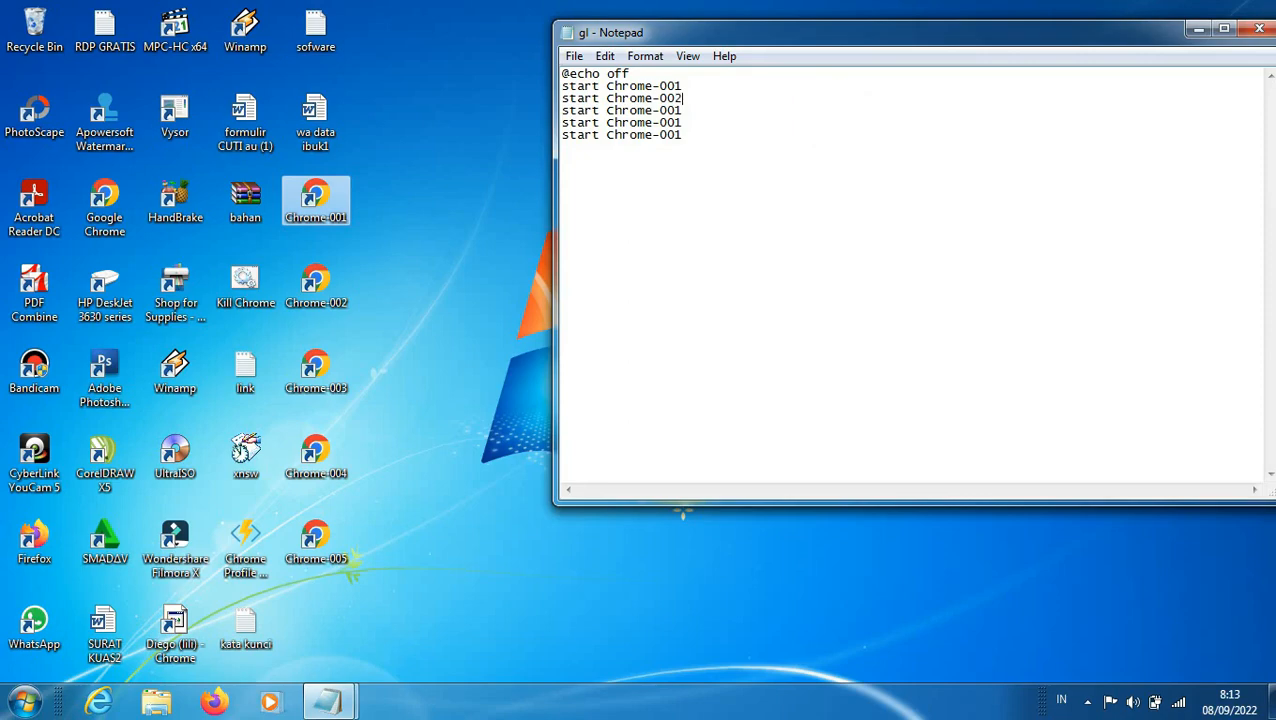
click(832, 111)
text(5)
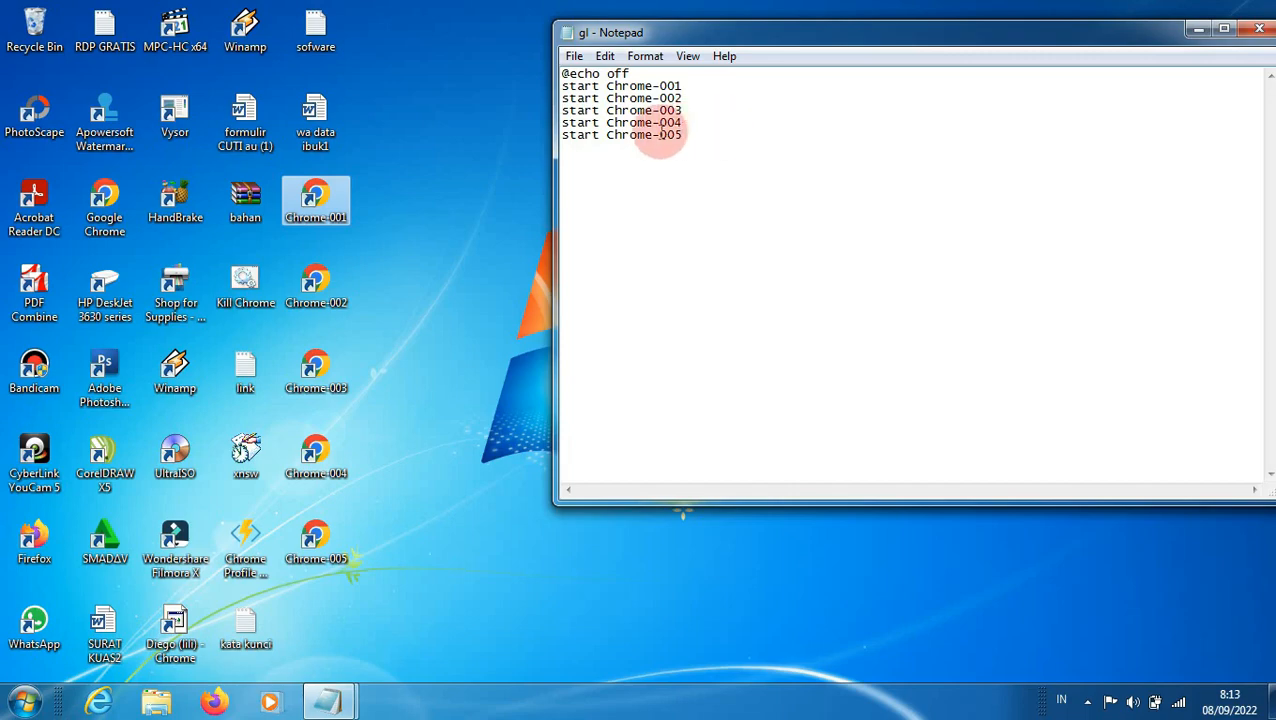
Step: Save the script to the Desktop as cloning.bat with the file type set to All Files
click(575, 57)
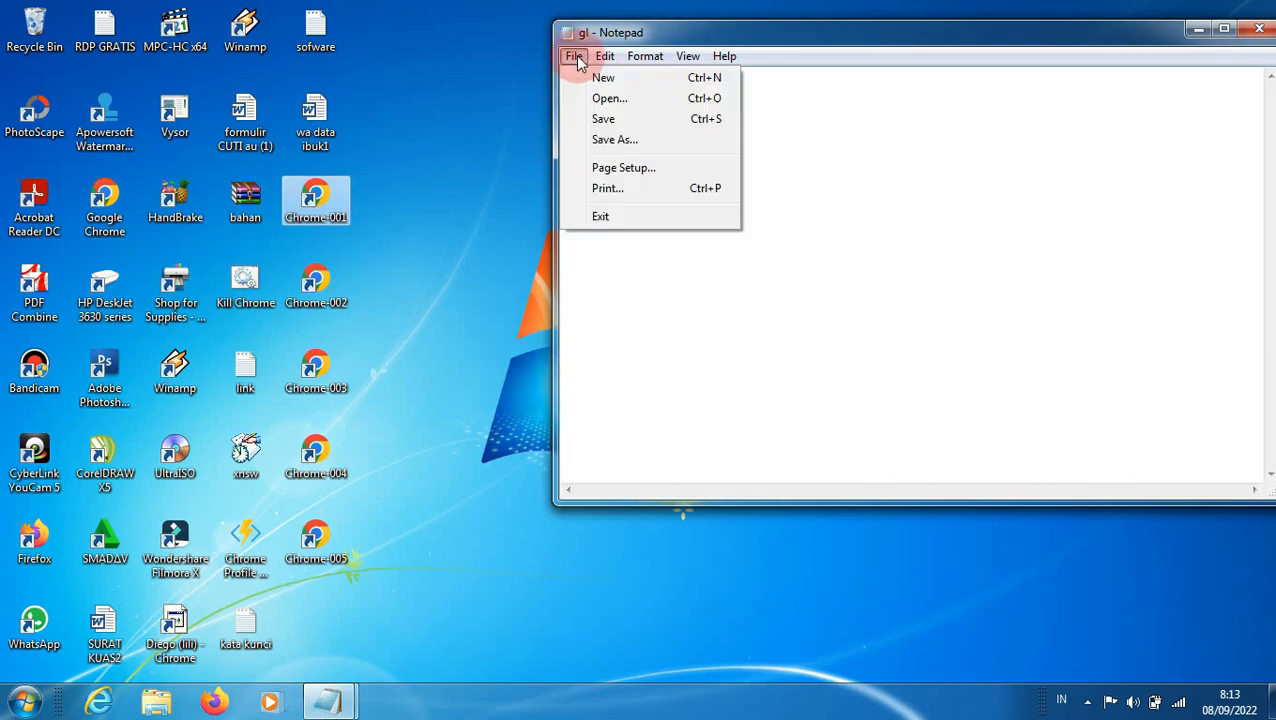
click(633, 144)
click(625, 194)
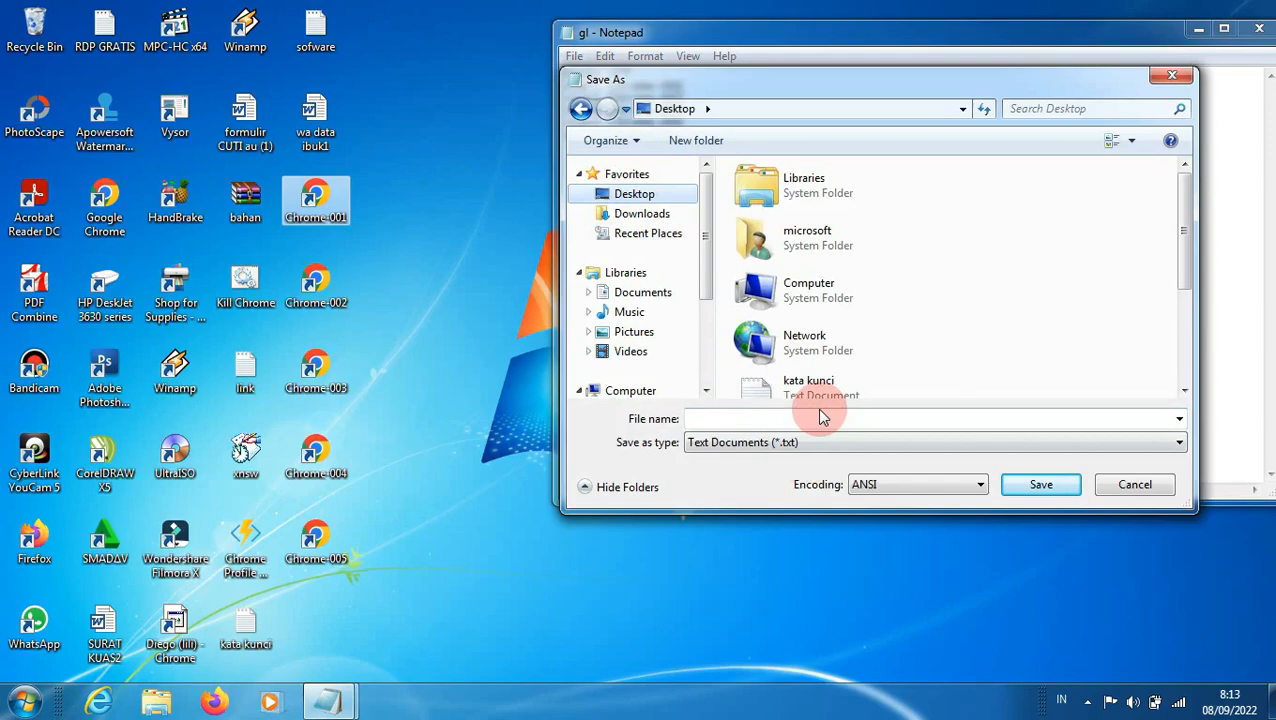
click(735, 421)
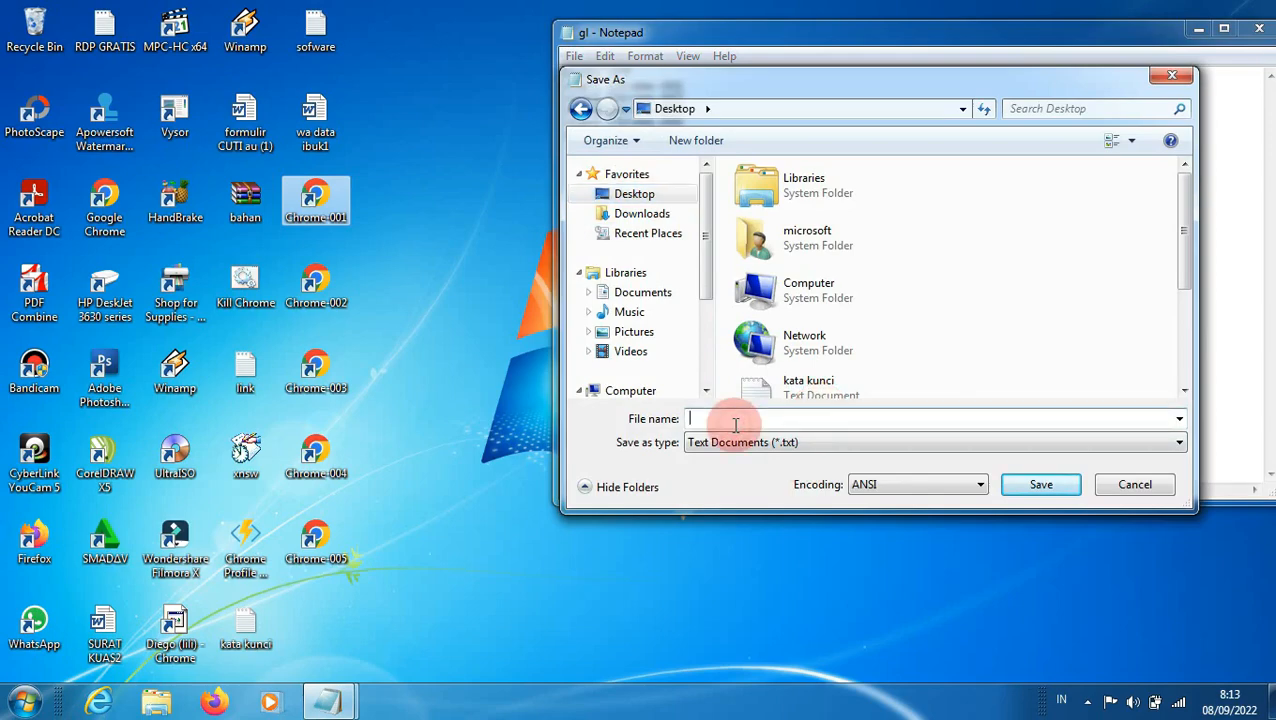
text(cloning.bat)
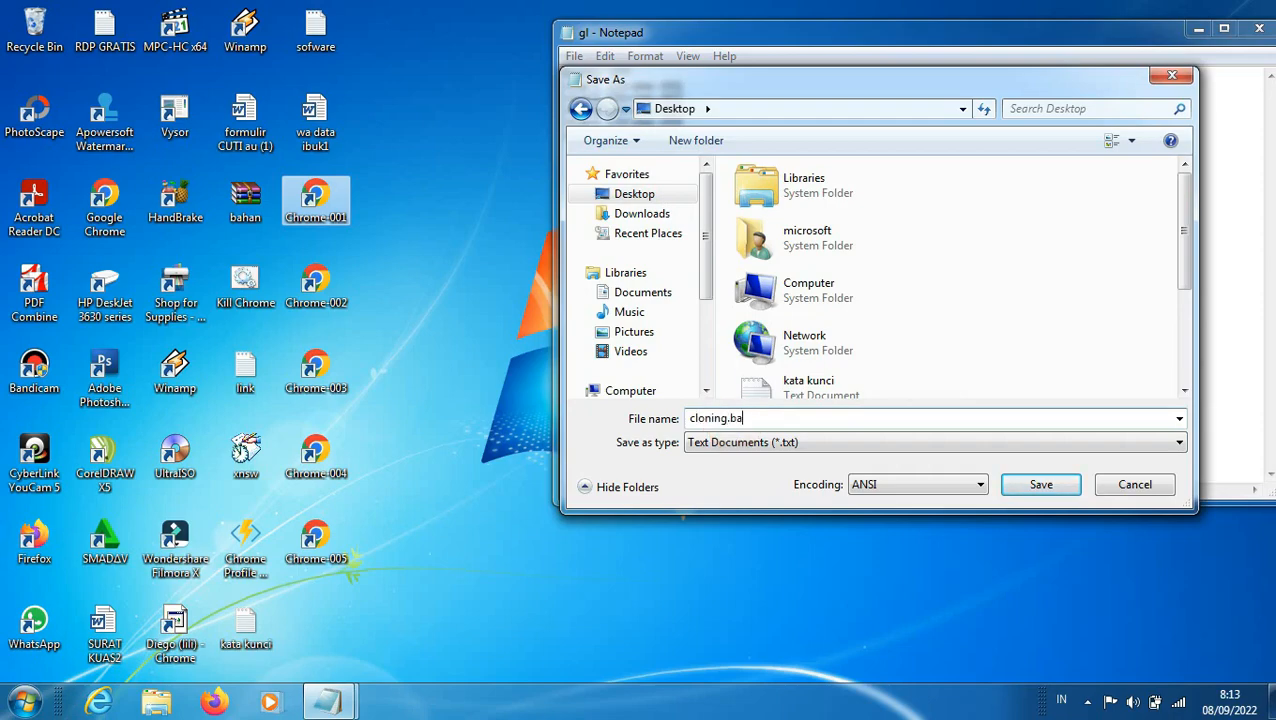
click(858, 441)
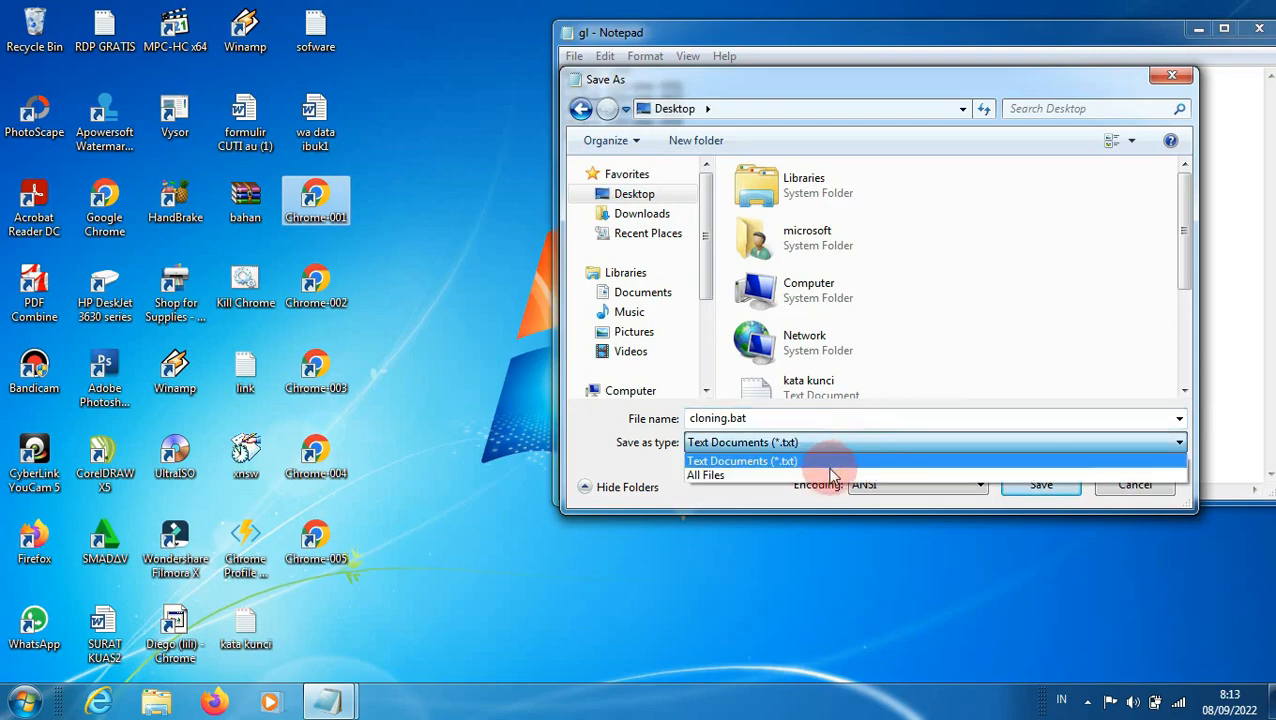
click(830, 474)
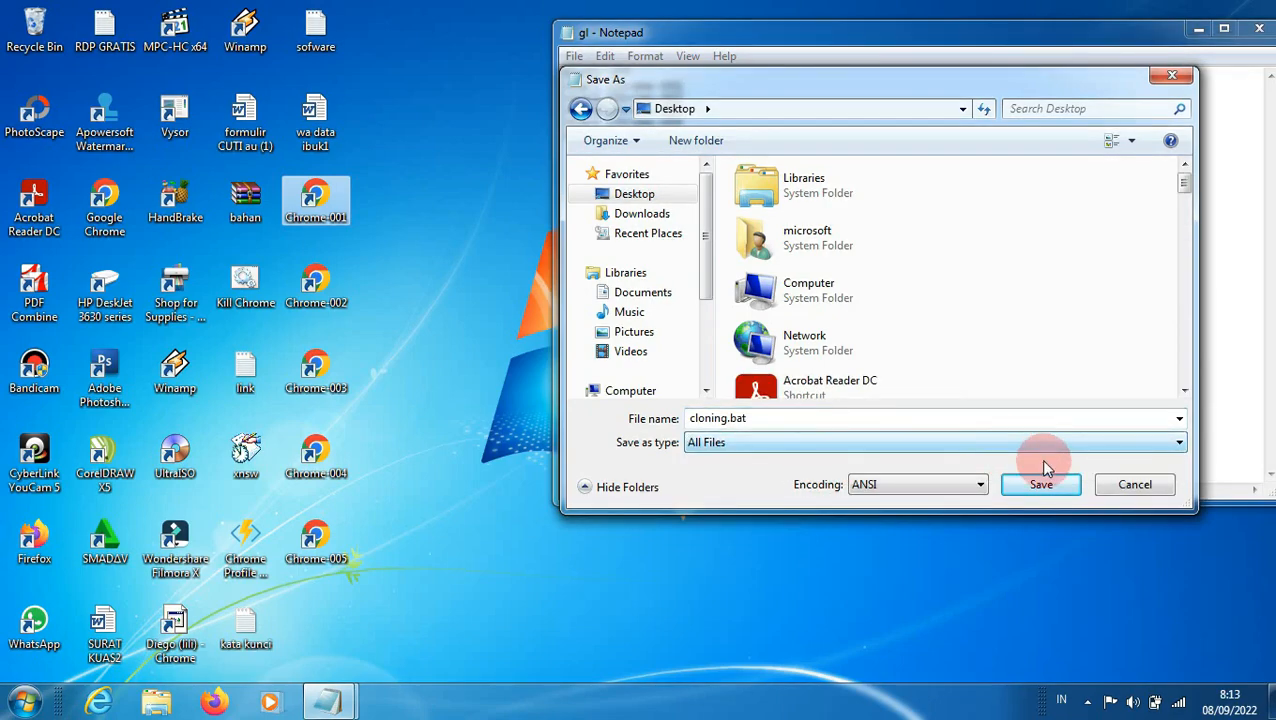
click(1040, 484)
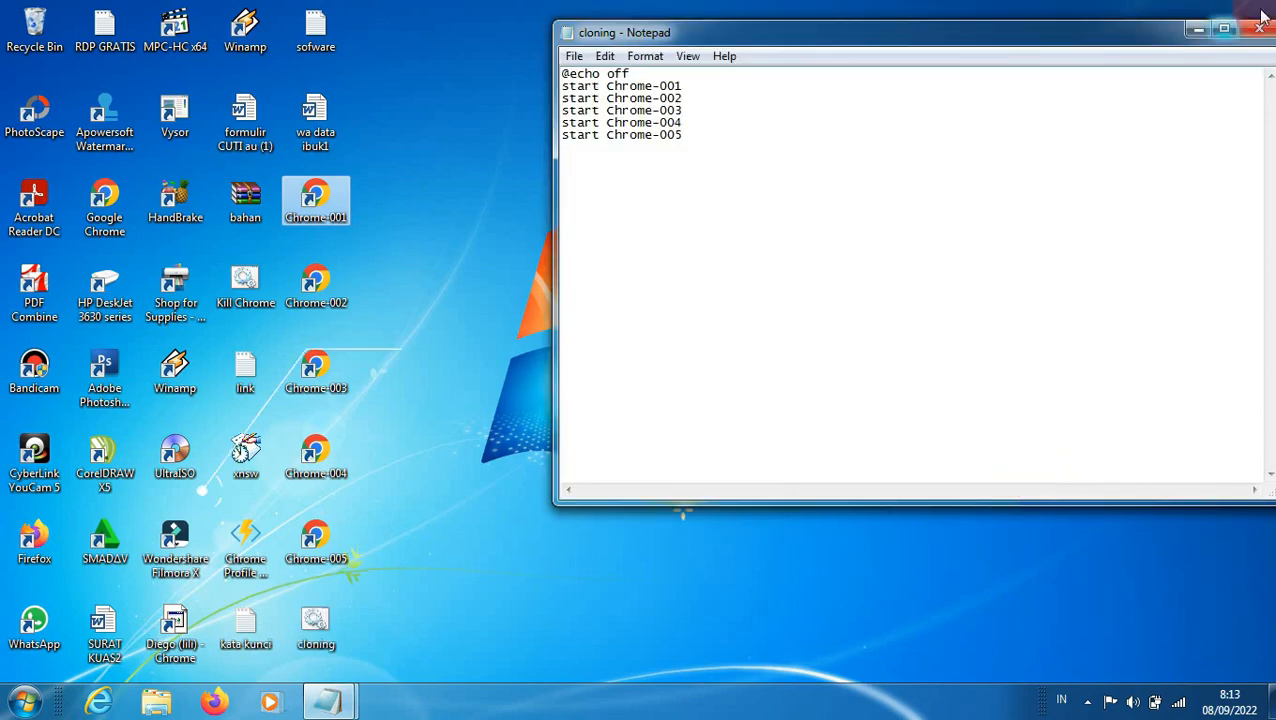
Step: Minimize the script window and run the cloning batch file from the desktop
click(1196, 30)
click(316, 632)
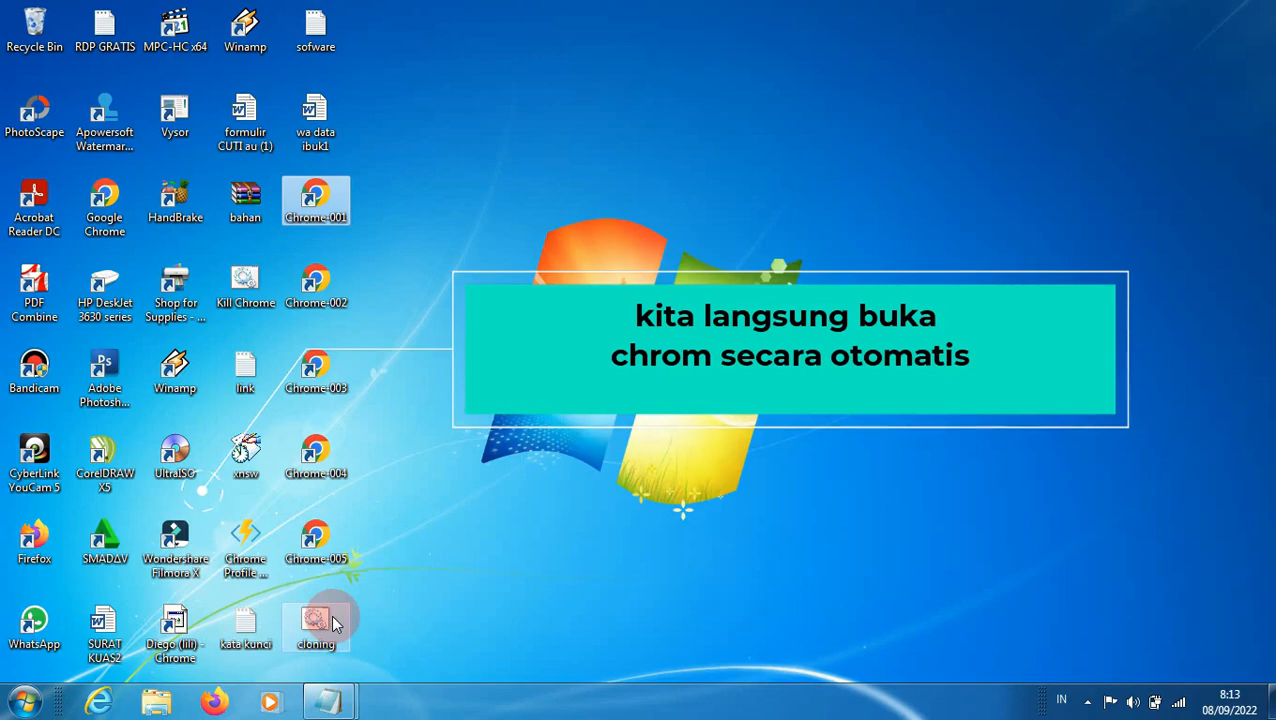
click(325, 621)
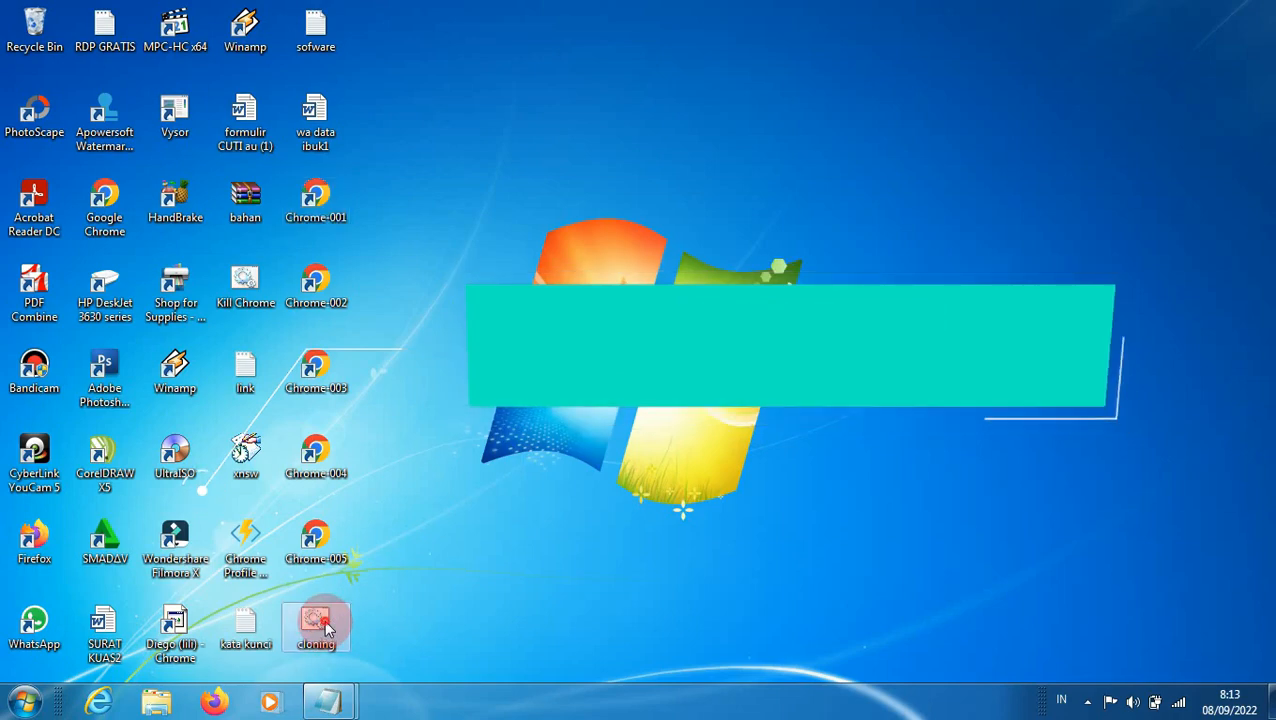
double_click(325, 625)
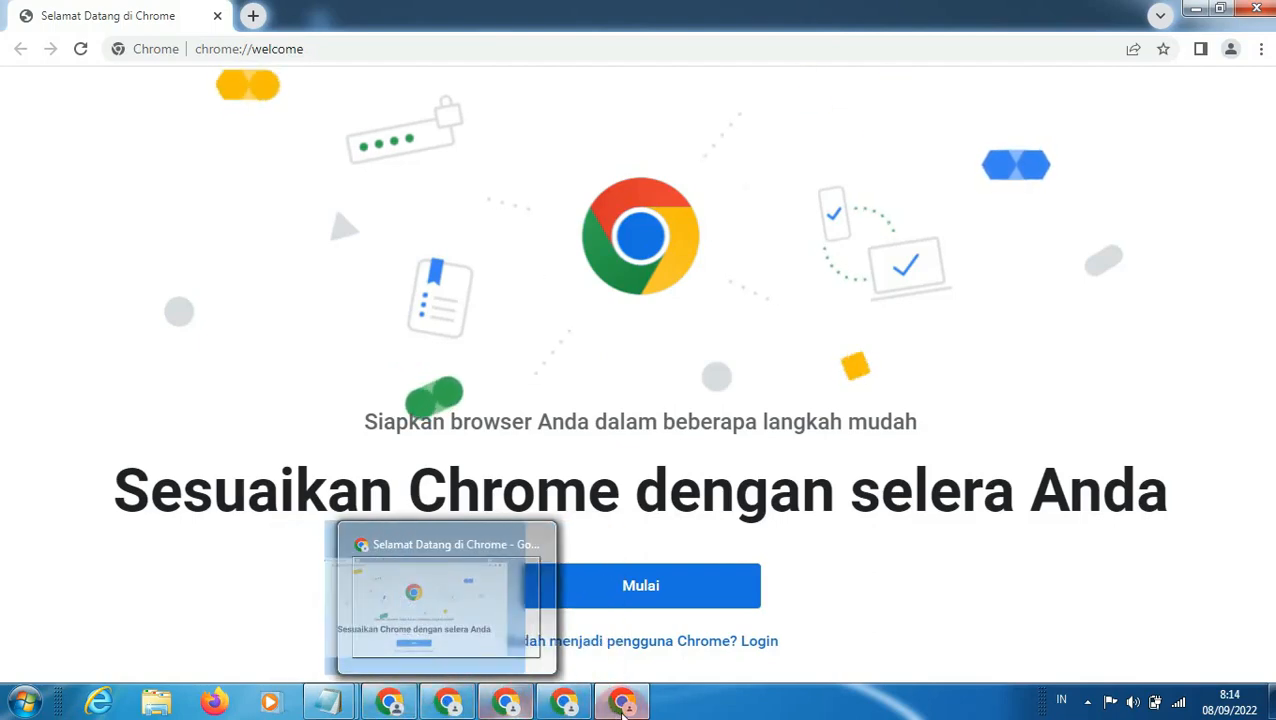
Step: Close all five Chrome windows launched by the batch file
click(1262, 12)
click(1264, 13)
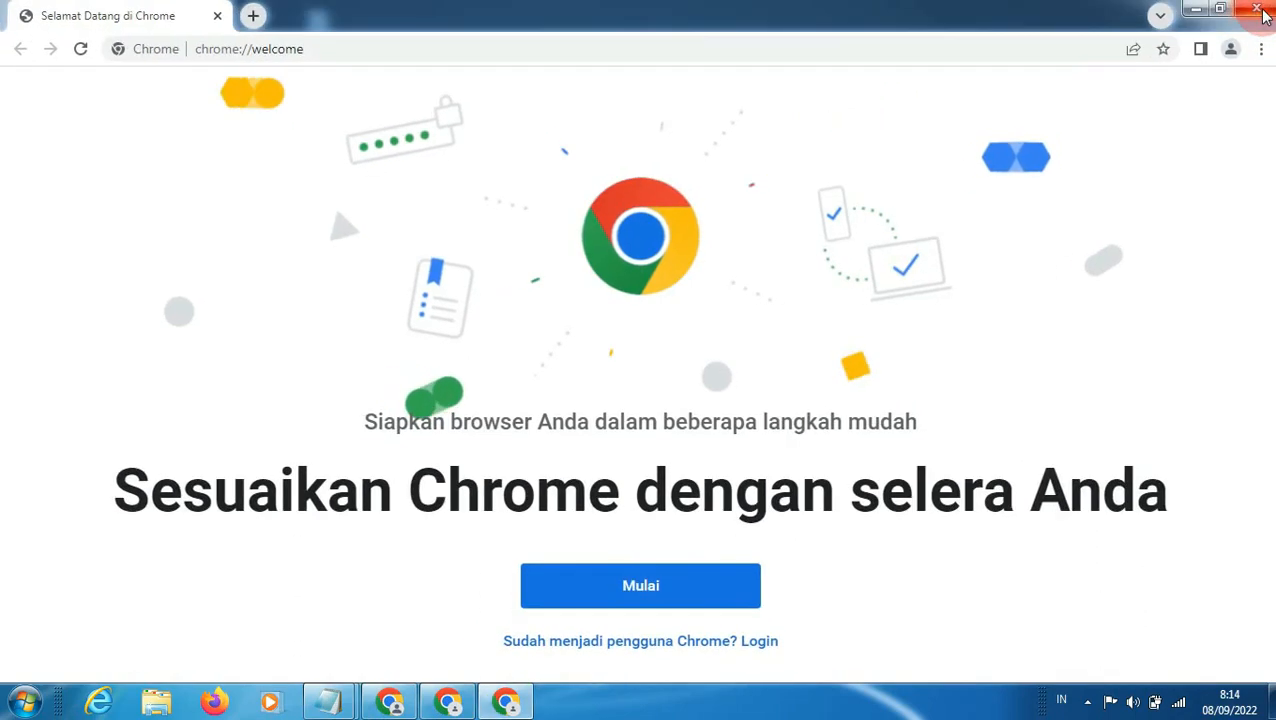
click(1265, 14)
click(1264, 13)
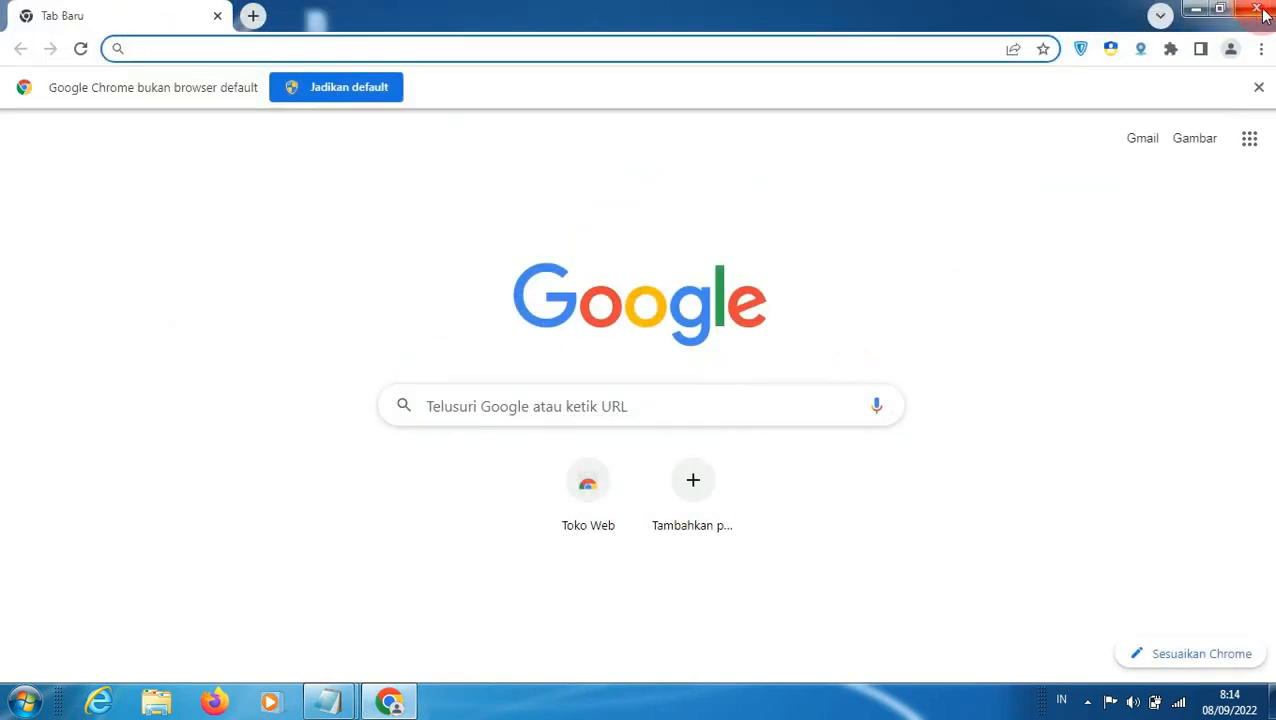
click(1264, 14)
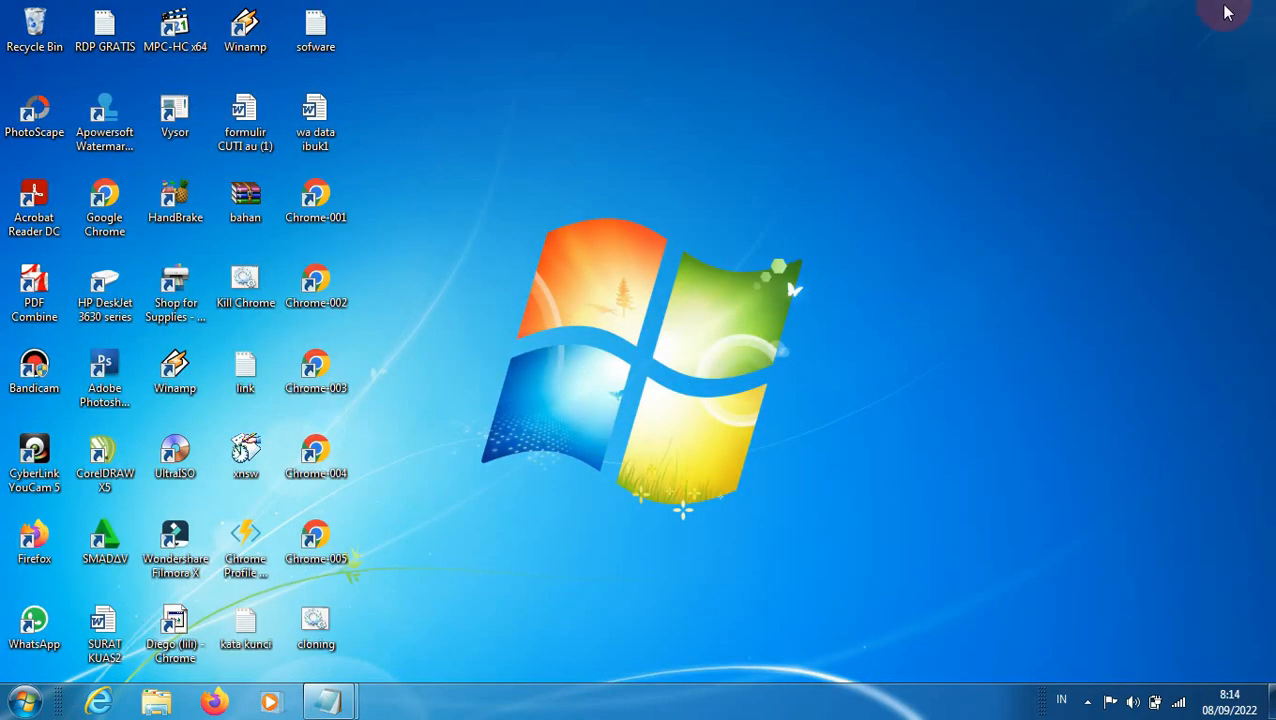
click(424, 332)
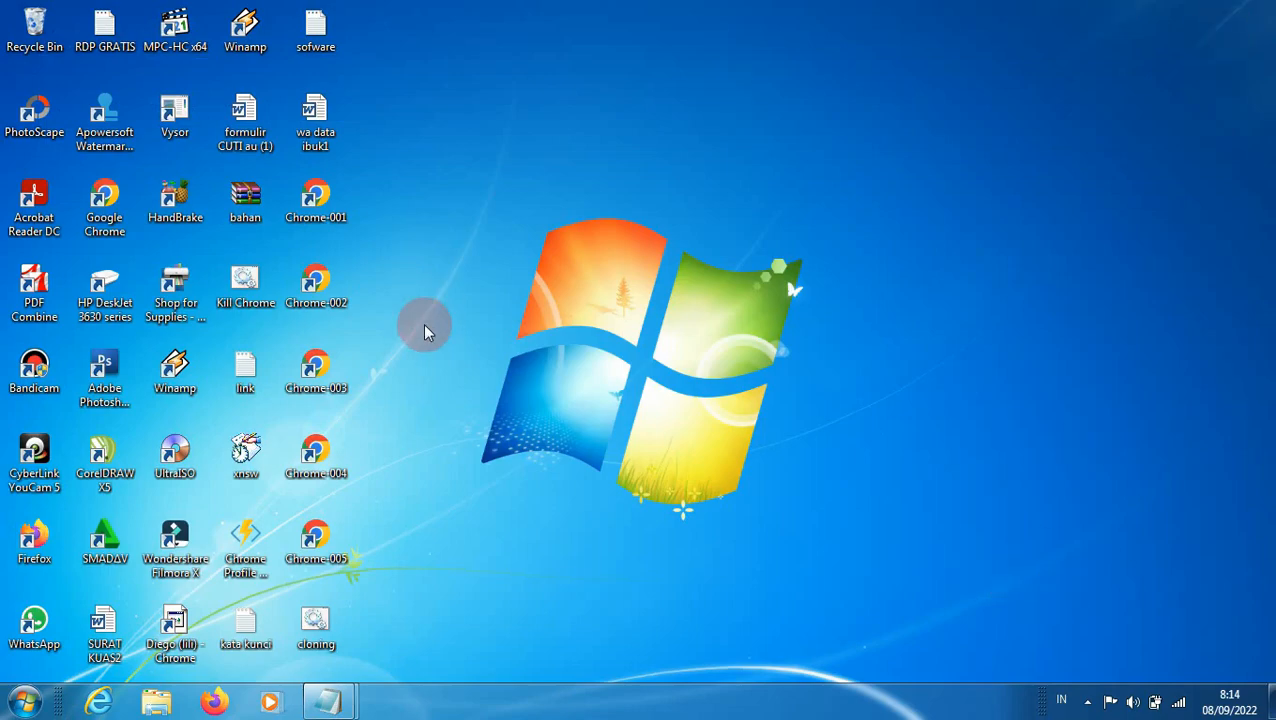
Step: Switch to Windows Explorer and open the folder C:\Users\microsoft\AppData\Local\Google\Chrome\User Data
key(super+e)
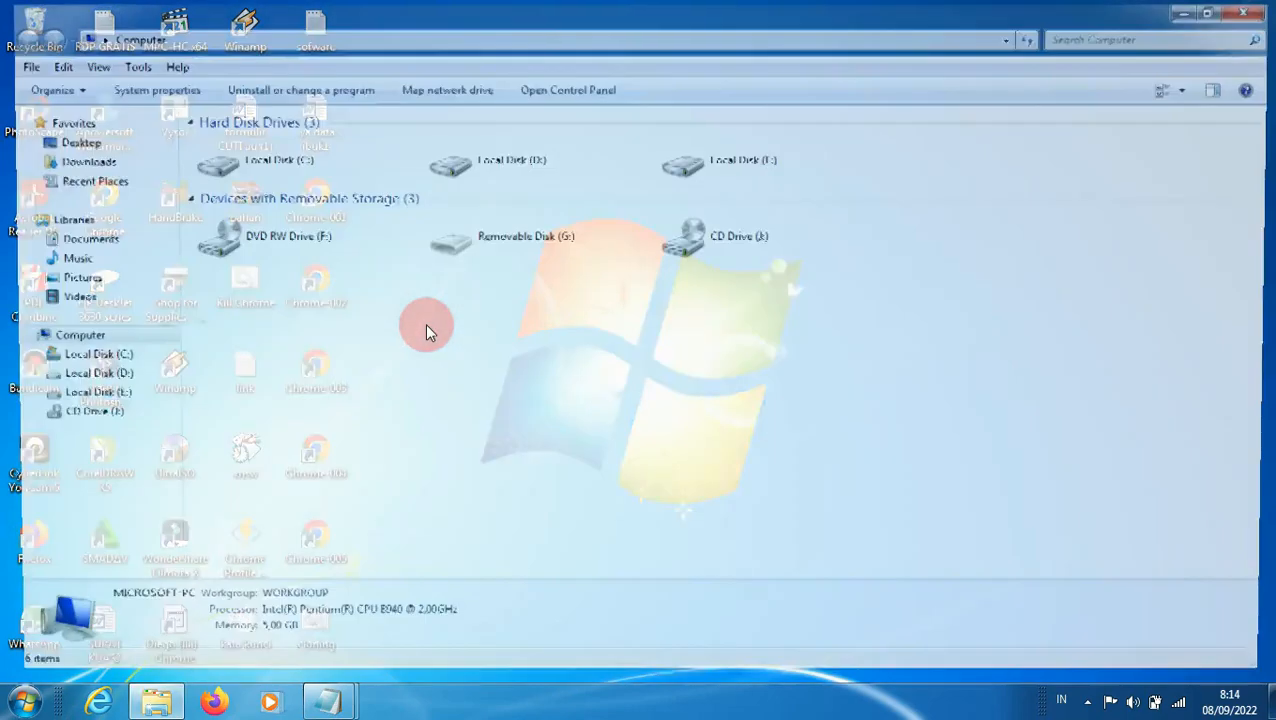
click(85, 357)
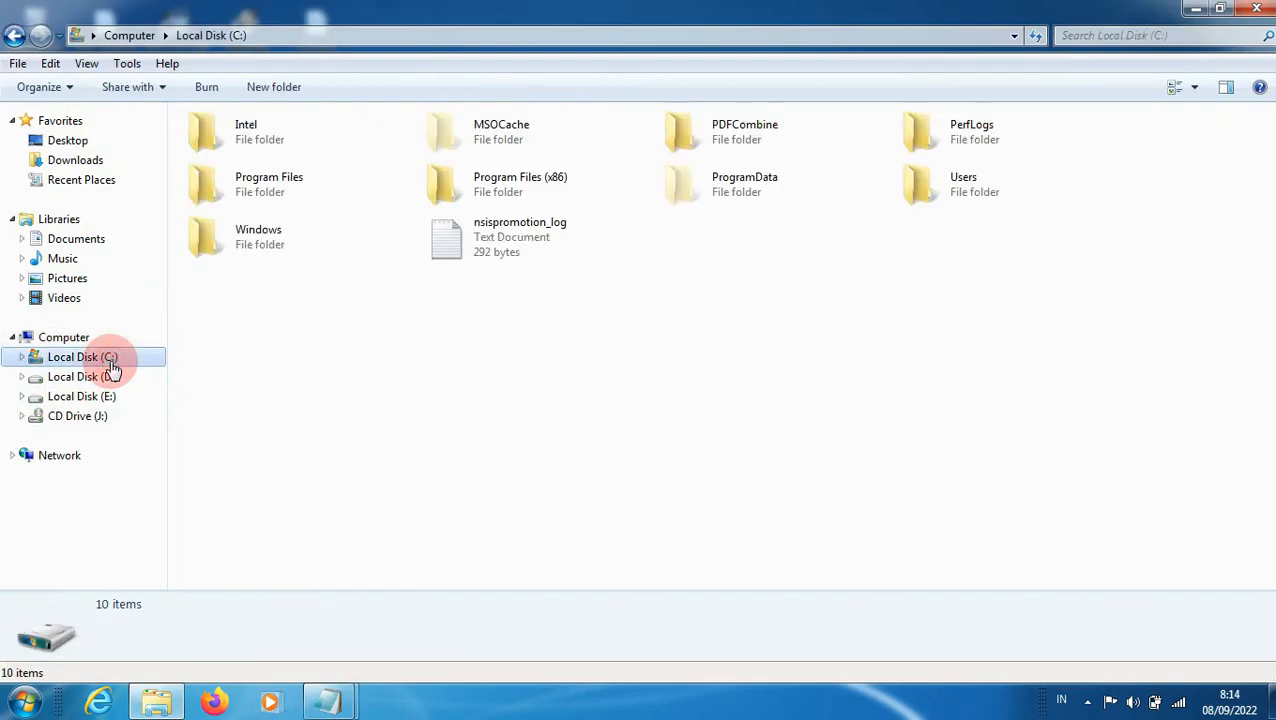
double_click(924, 194)
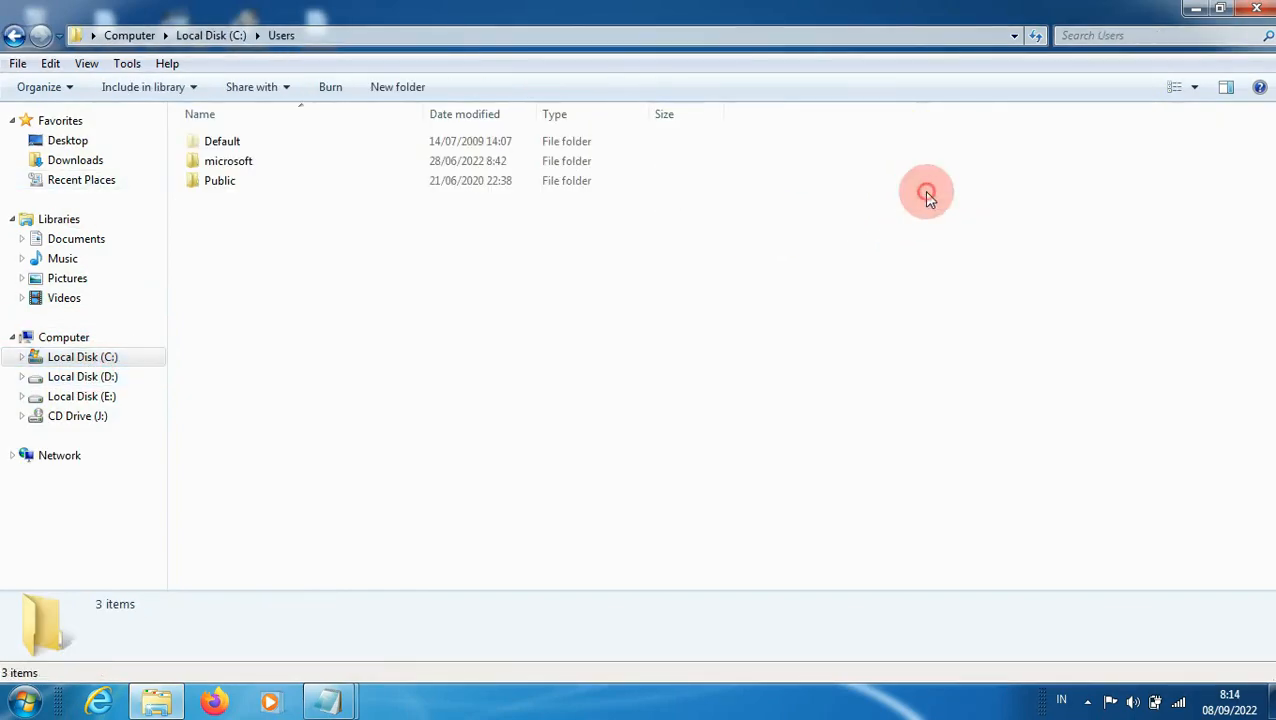
double_click(427, 162)
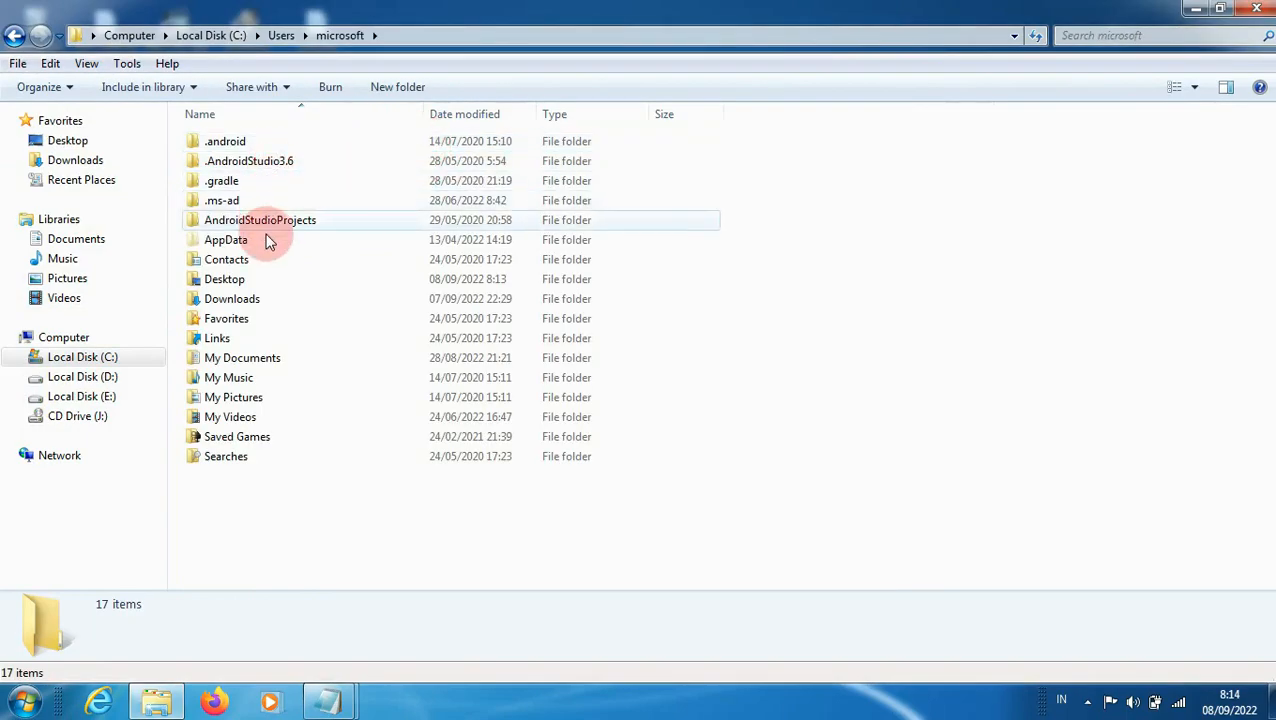
double_click(268, 239)
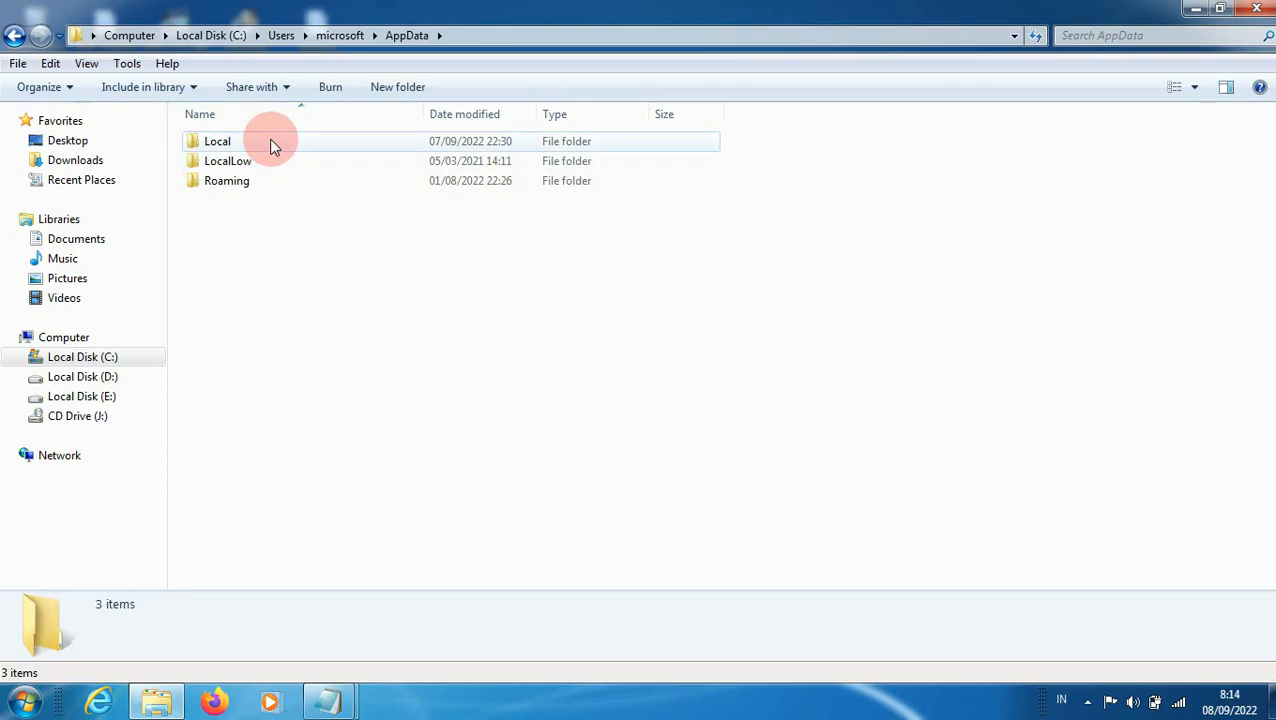
double_click(270, 142)
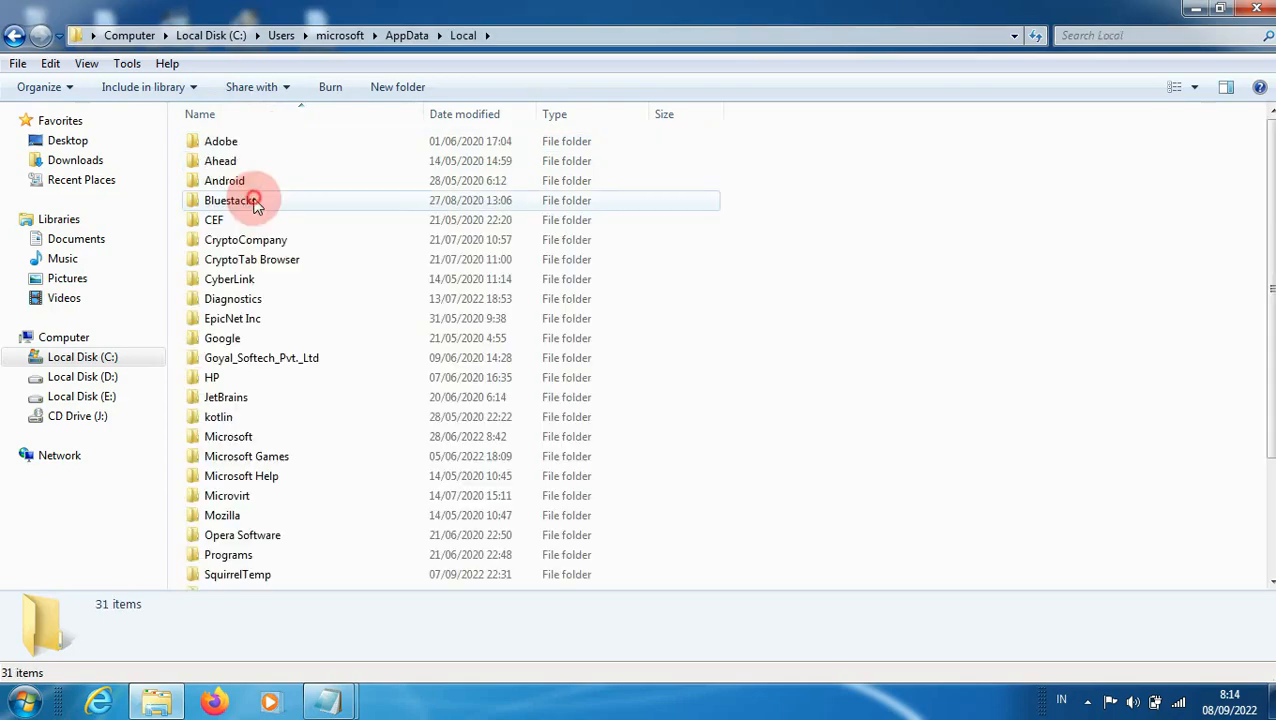
click(276, 340)
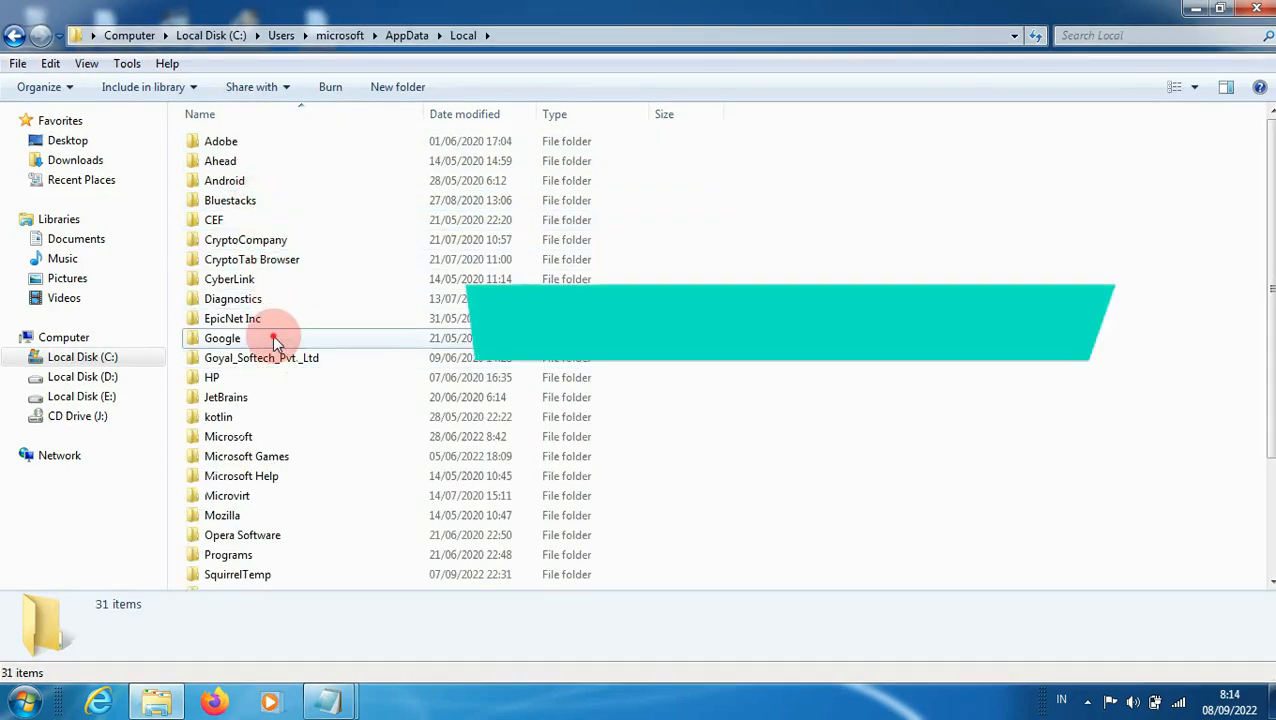
double_click(274, 338)
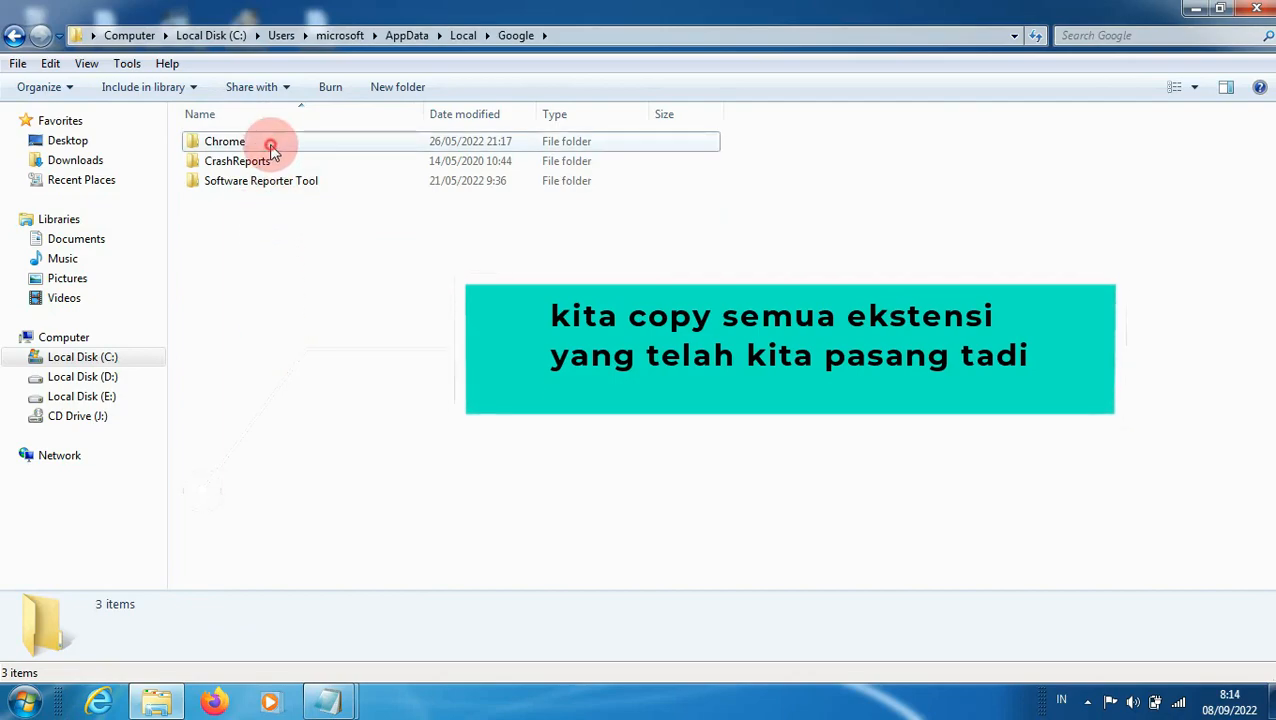
double_click(269, 144)
click(277, 163)
double_click(277, 163)
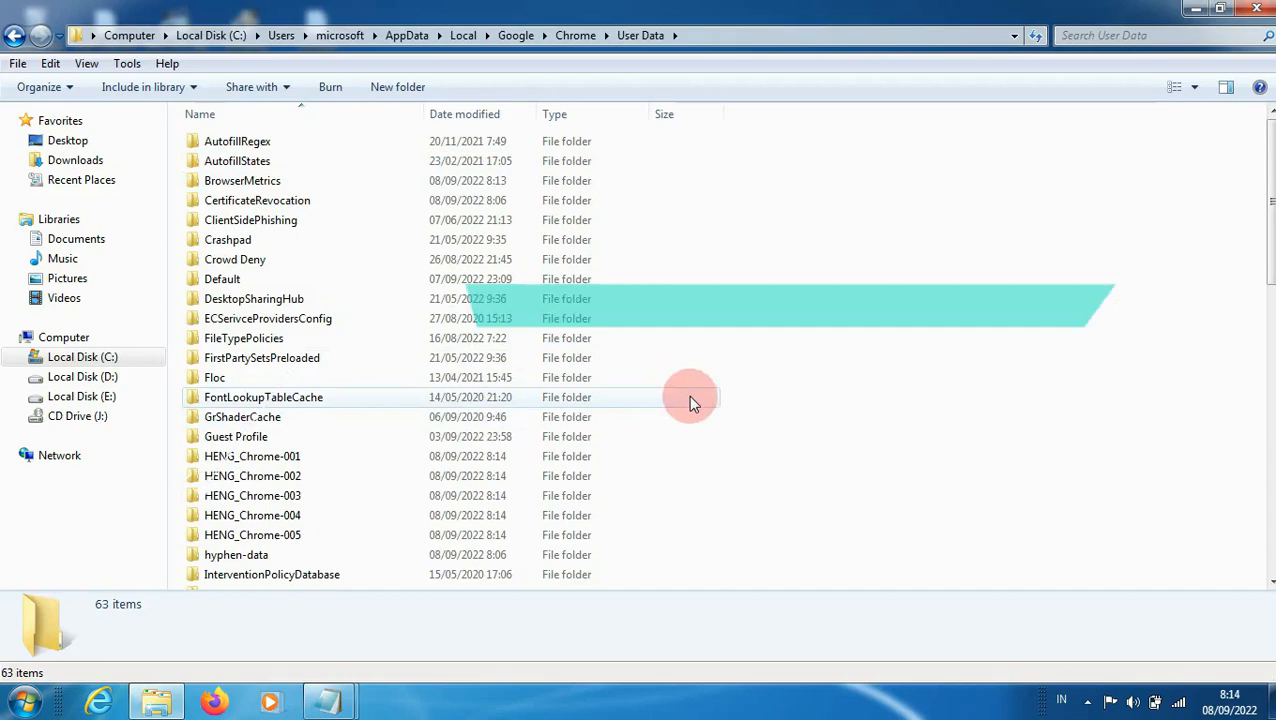
Step: Copy the HENG_Chrome-001 profile folder to the clipboard
scroll(407, 177, down, 5)
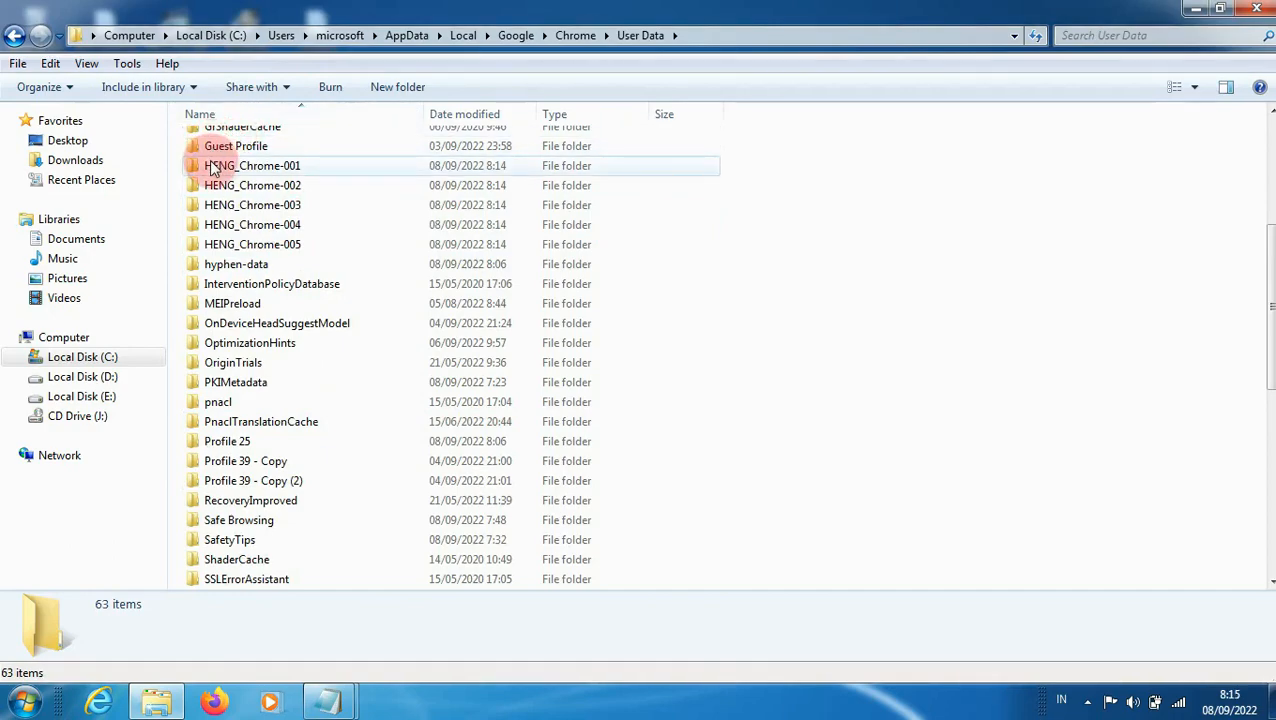
click(242, 165)
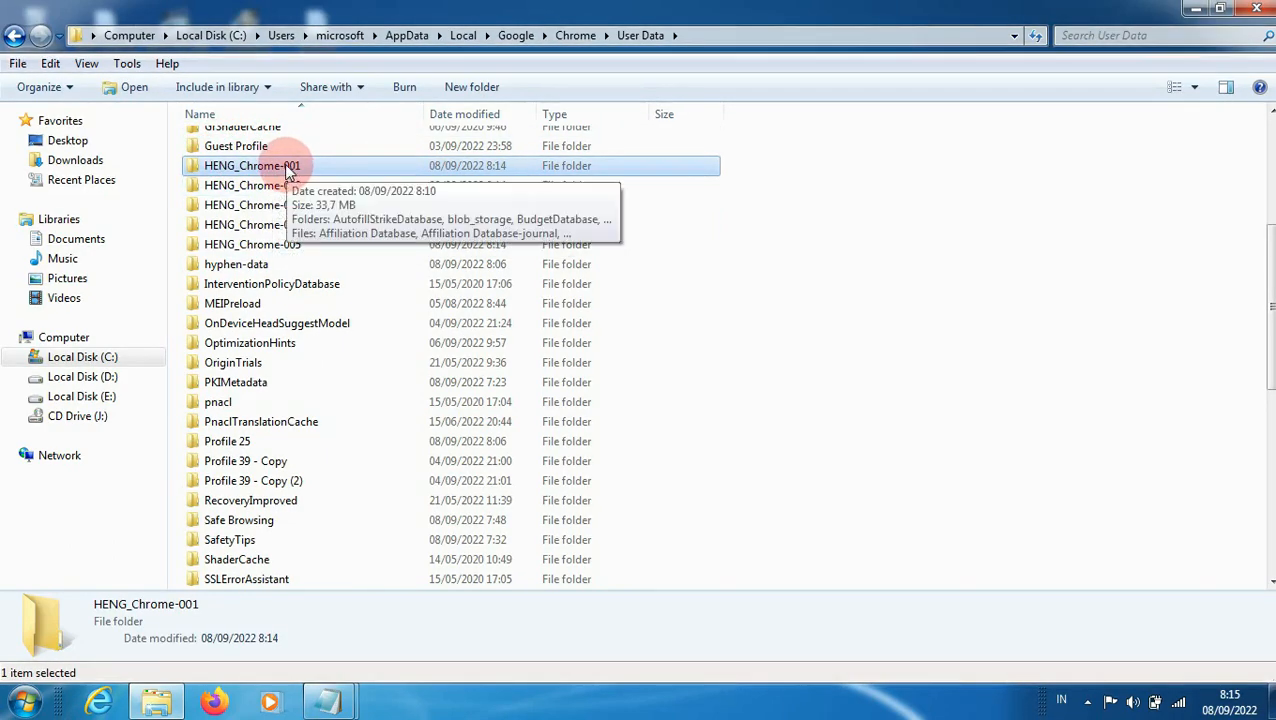
right_click(287, 172)
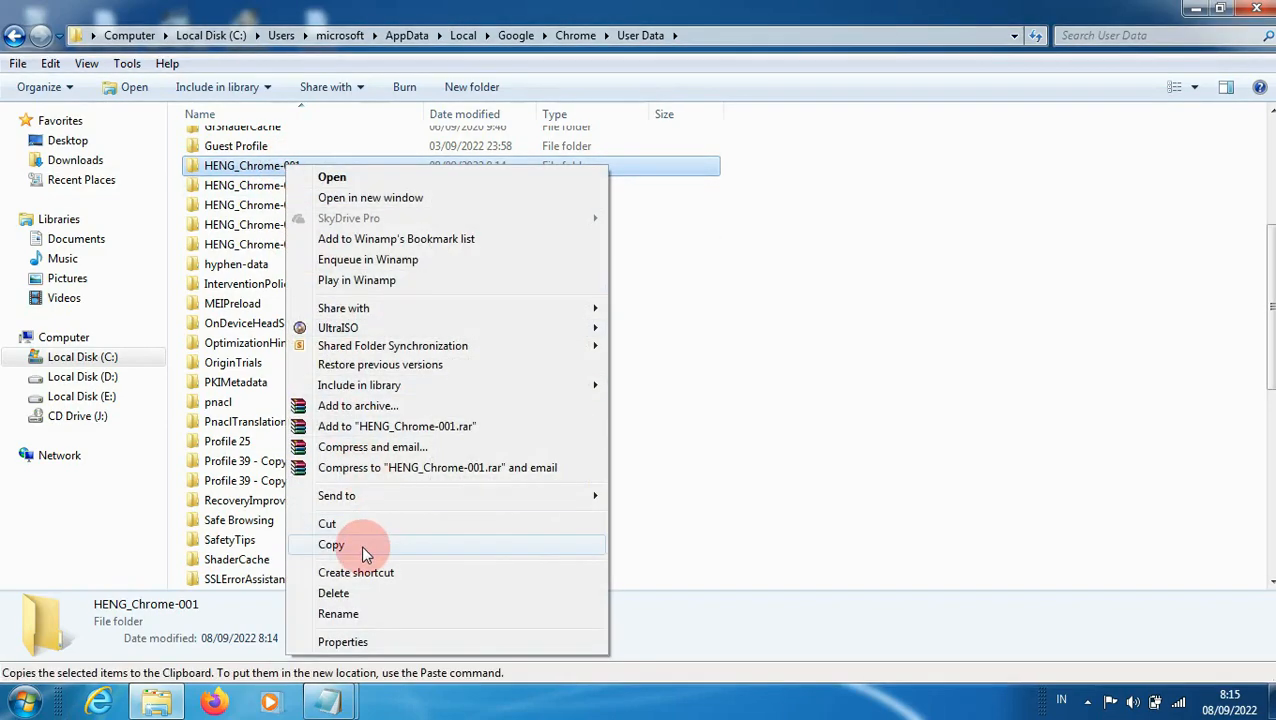
click(363, 548)
Step: Delete the four profile folders HENG_Chrome-002 through HENG_Chrome-005
click(283, 188)
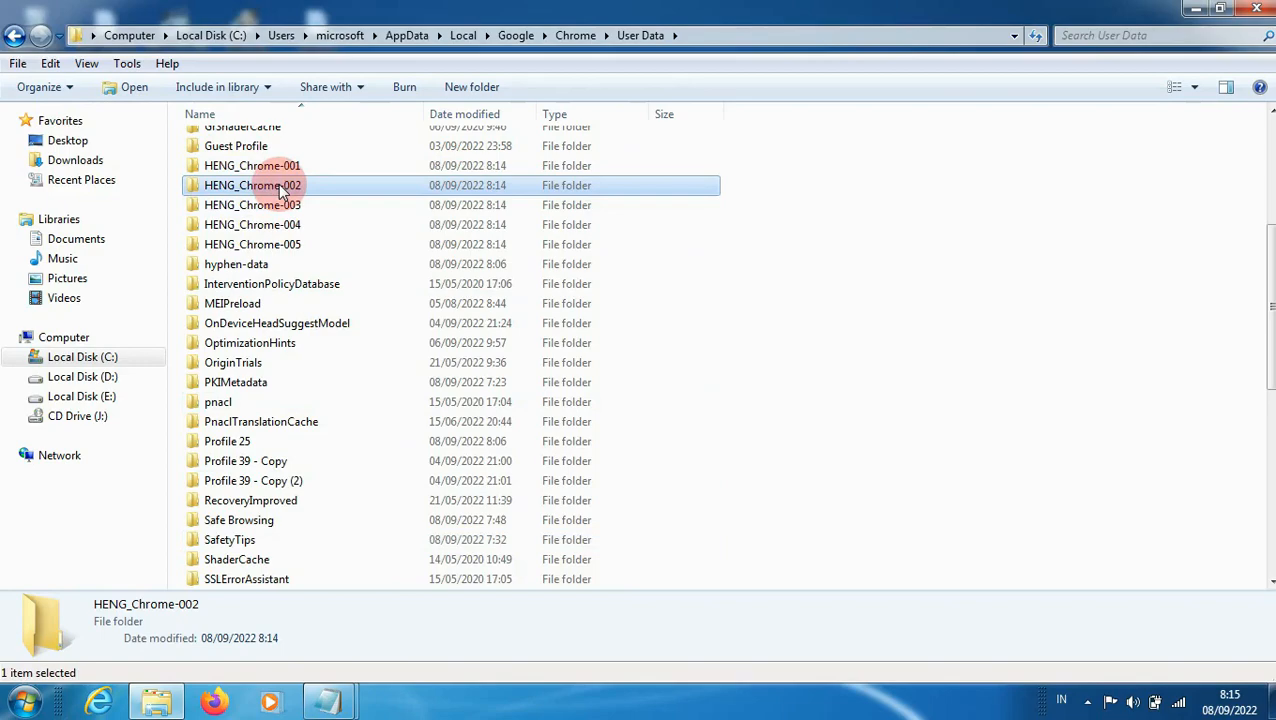
key(shift+Down)
key(shift+Down)
key(shift+Down)
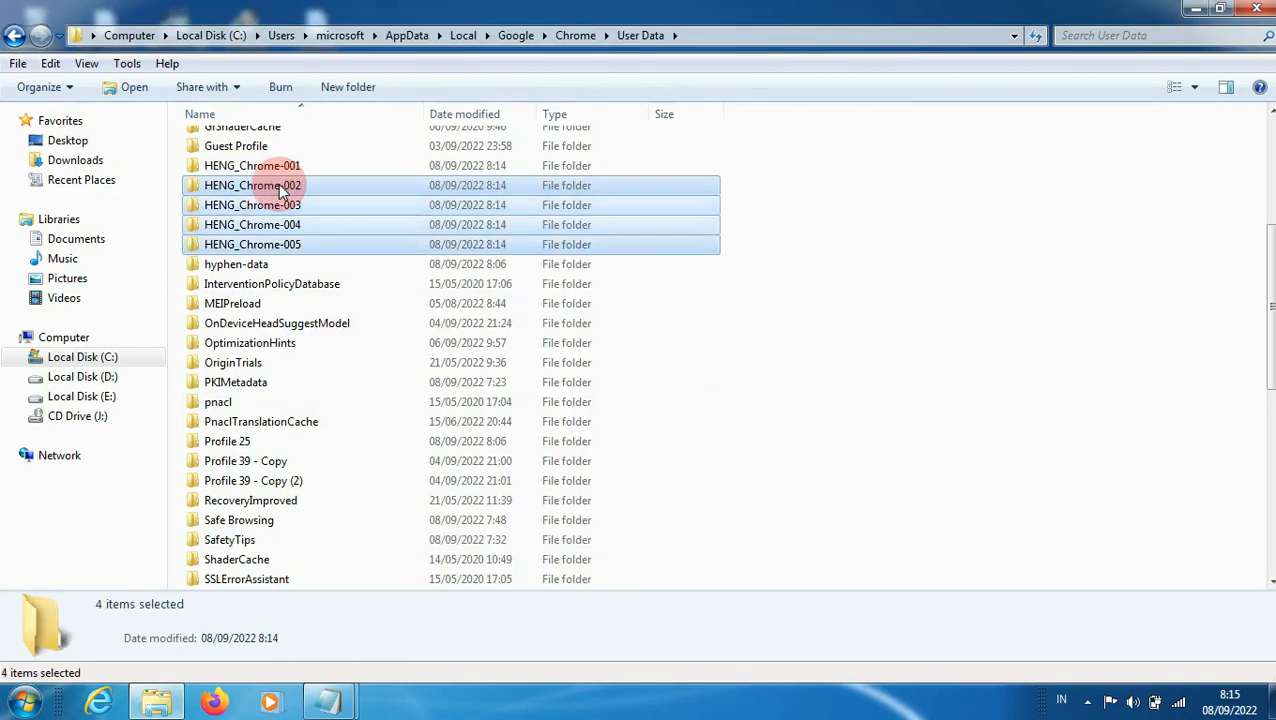
key(Delete)
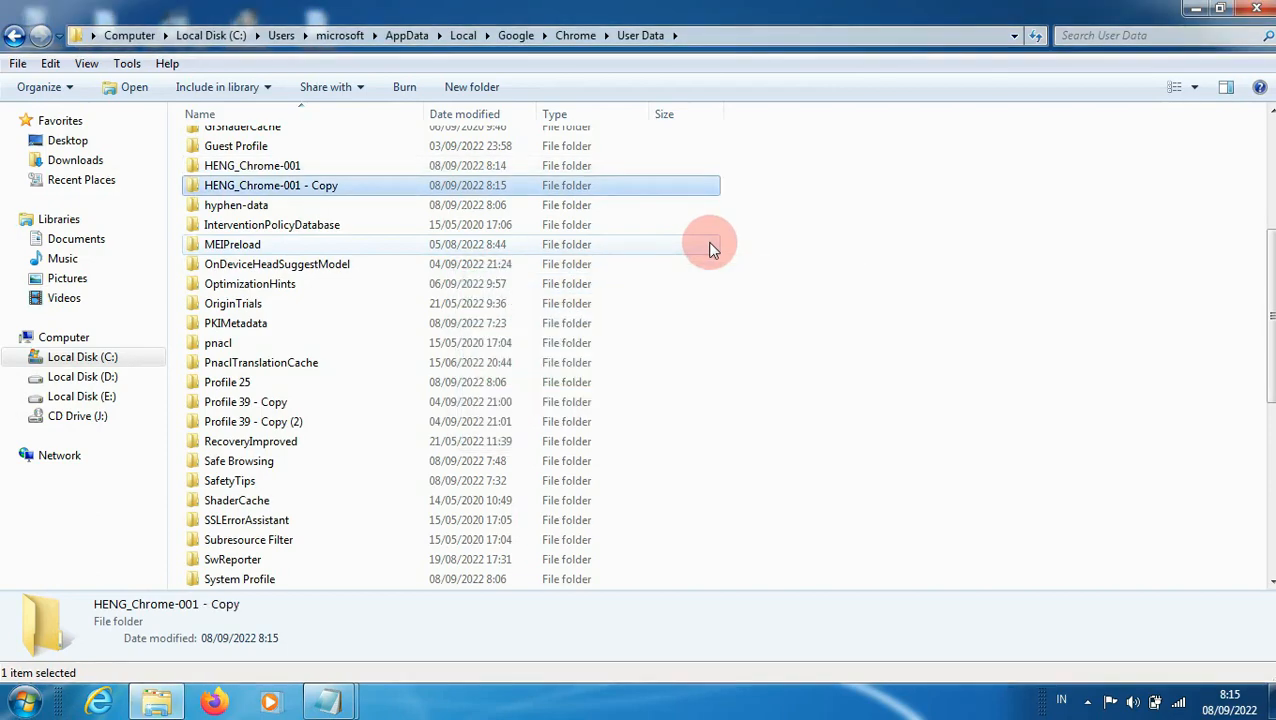
Step: Paste a copy of the HENG_Chrome-001 folder and rename it HENG_Chrome-002
right_click(322, 193)
click(400, 645)
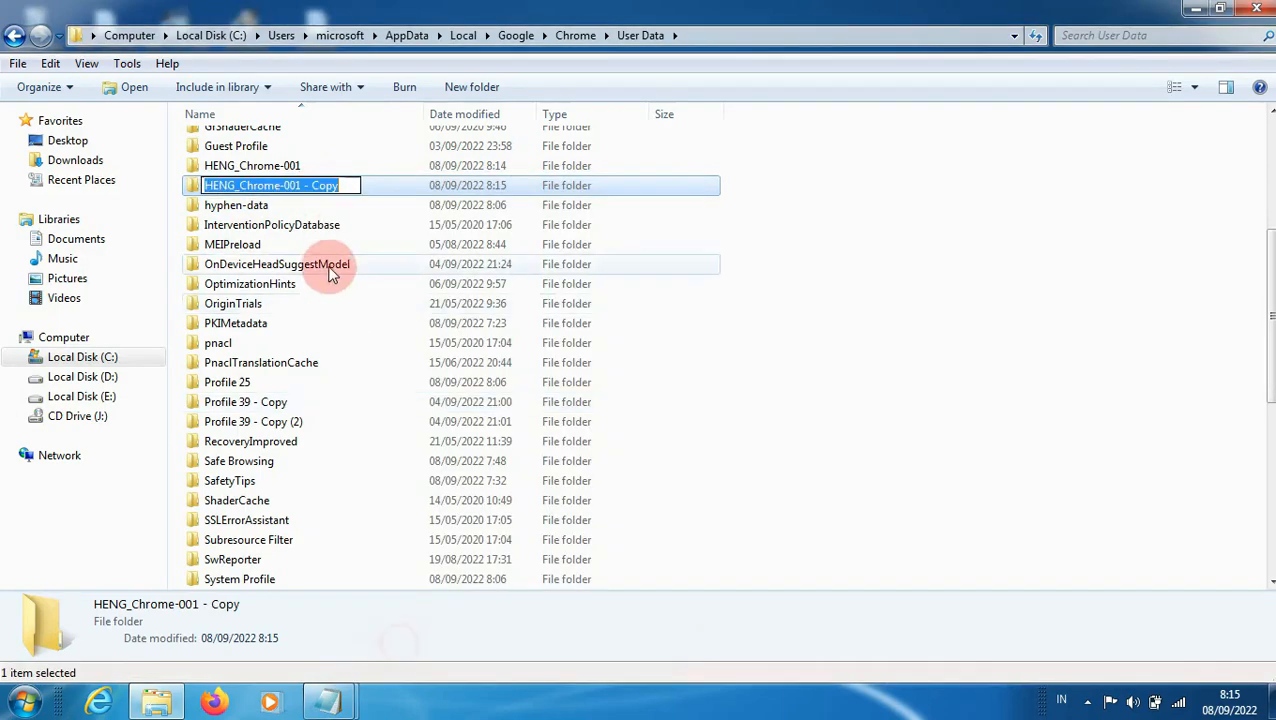
click(347, 185)
key(BackSpace)
key(BackSpace)
key(BackSpace)
key(BackSpace)
key(BackSpace)
key(BackSpace)
key(BackSpace)
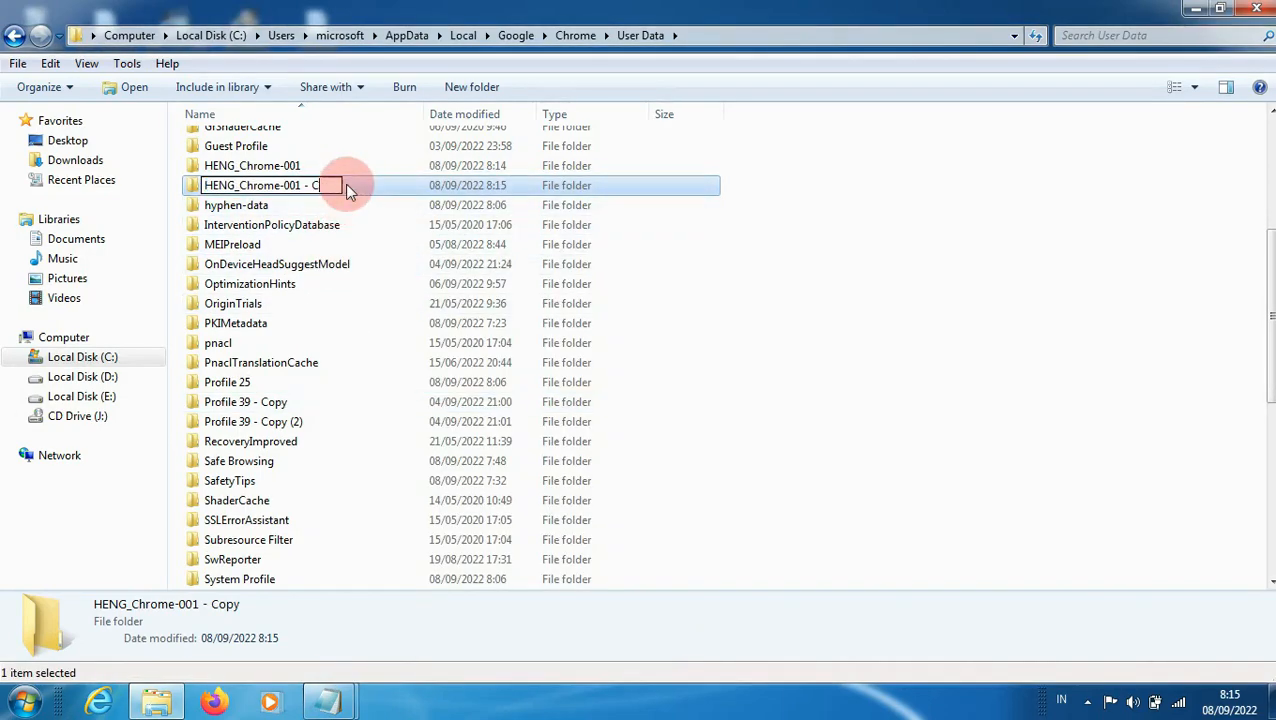
key(BackSpace)
text(2)
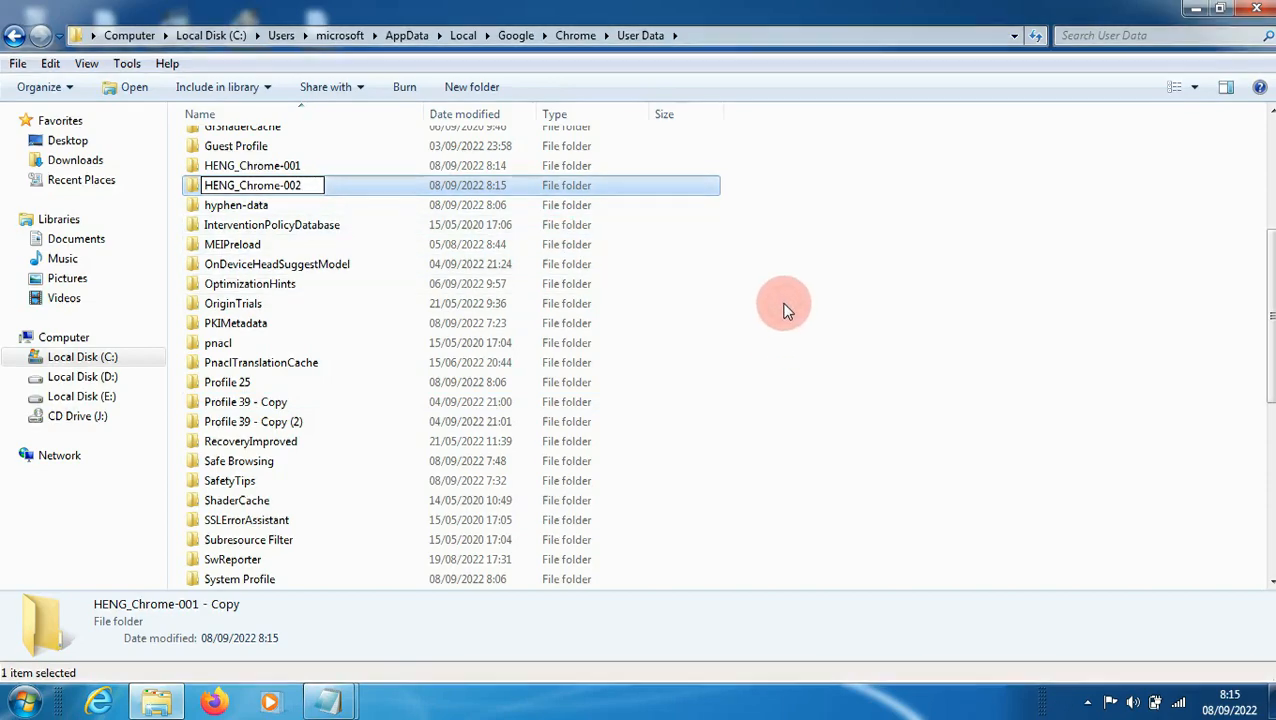
click(768, 256)
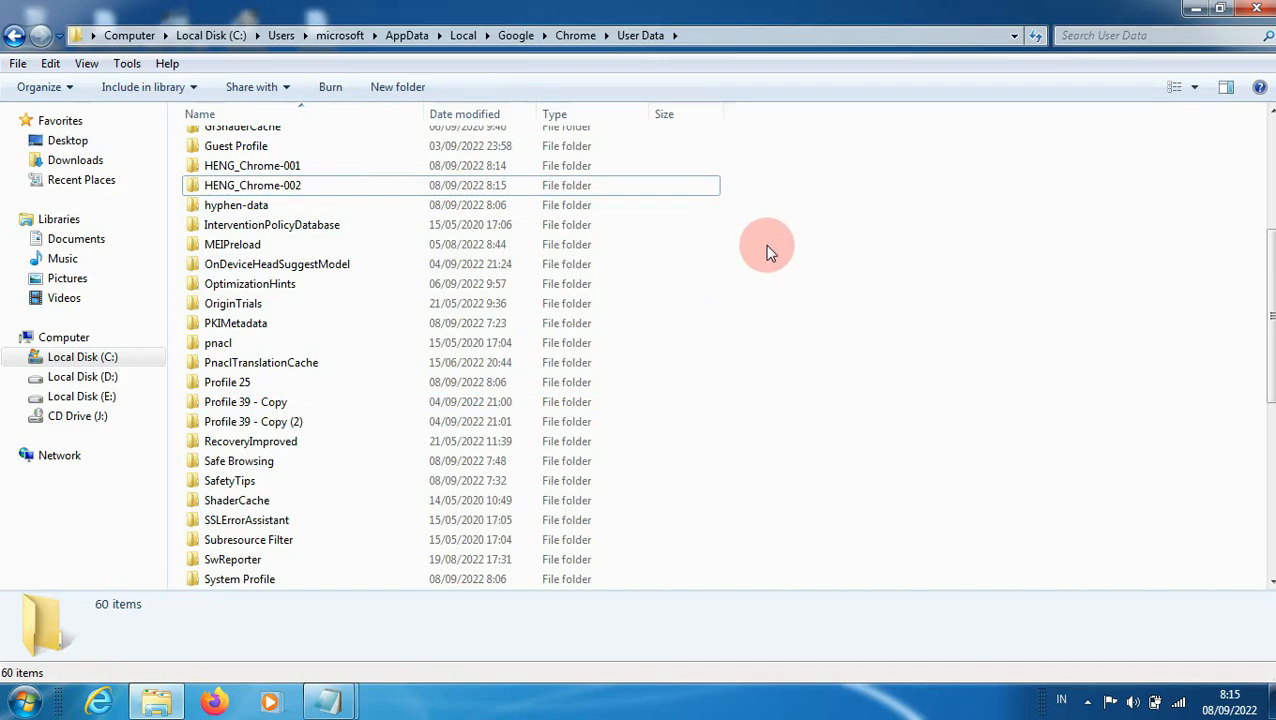
Step: Paste another copy of the HENG_Chrome-001 folder and rename it HENG_Chrome-003
key(ctrl+v)
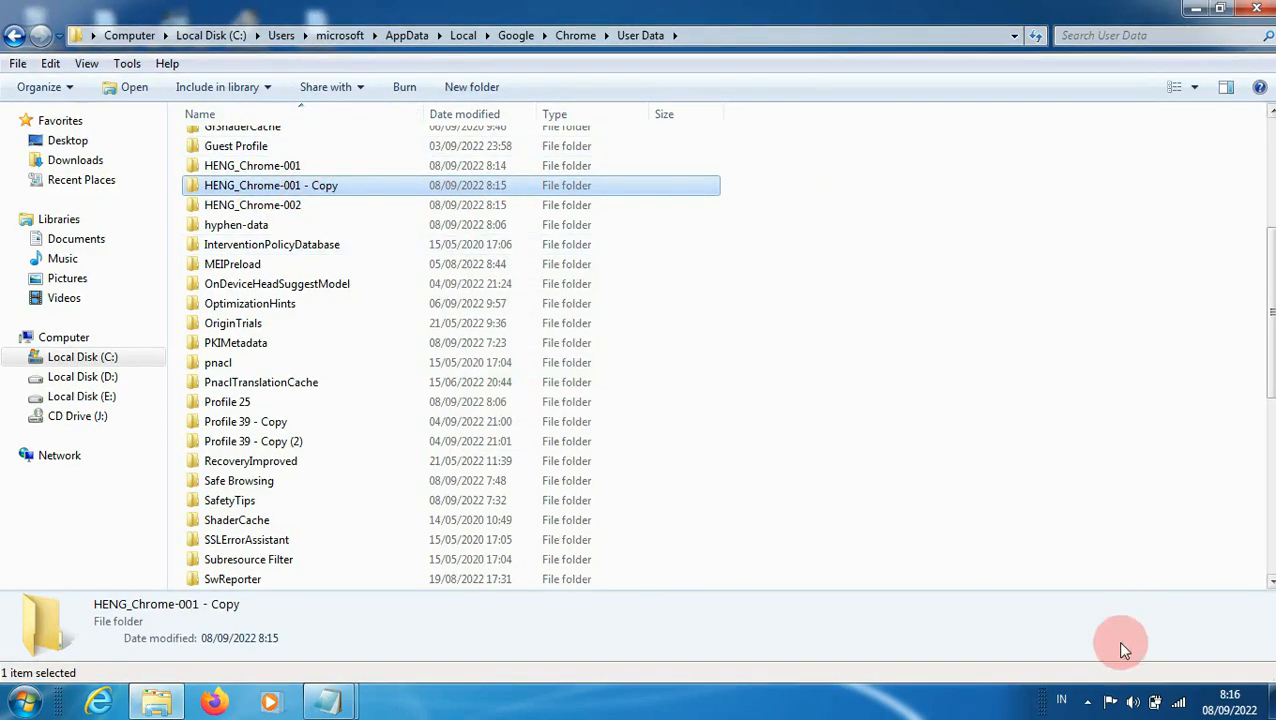
right_click(347, 192)
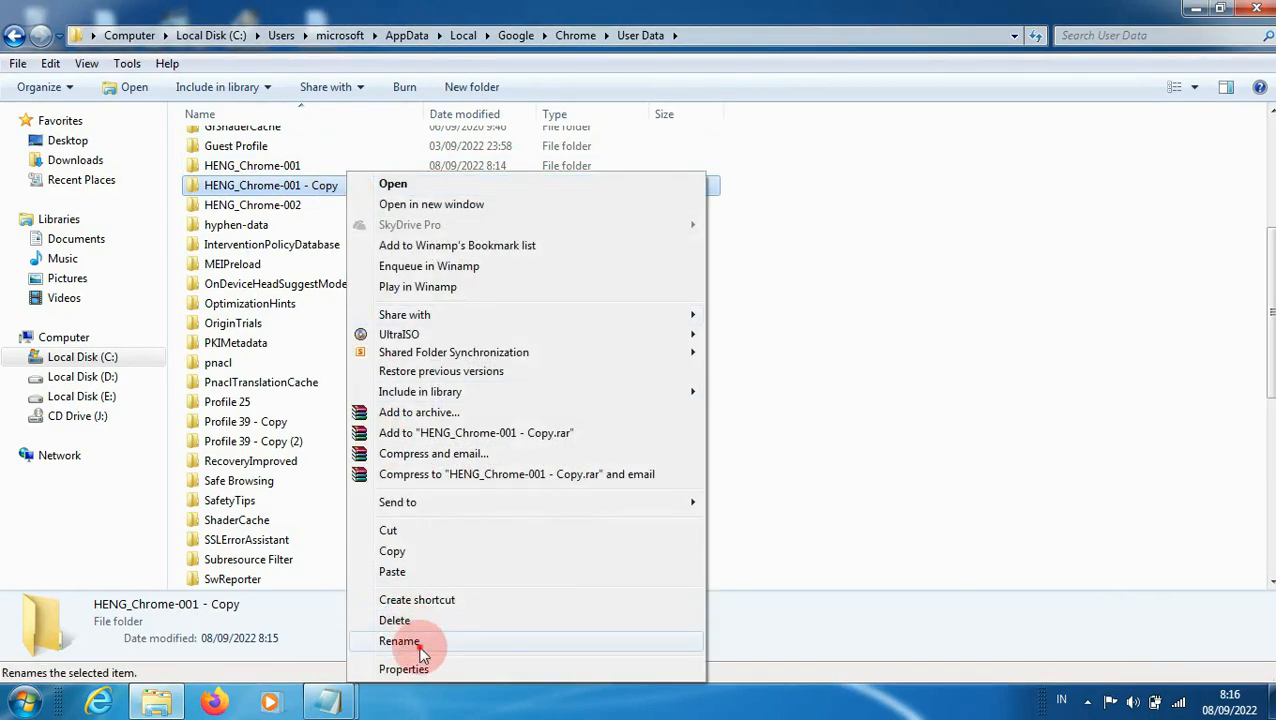
click(404, 641)
click(350, 186)
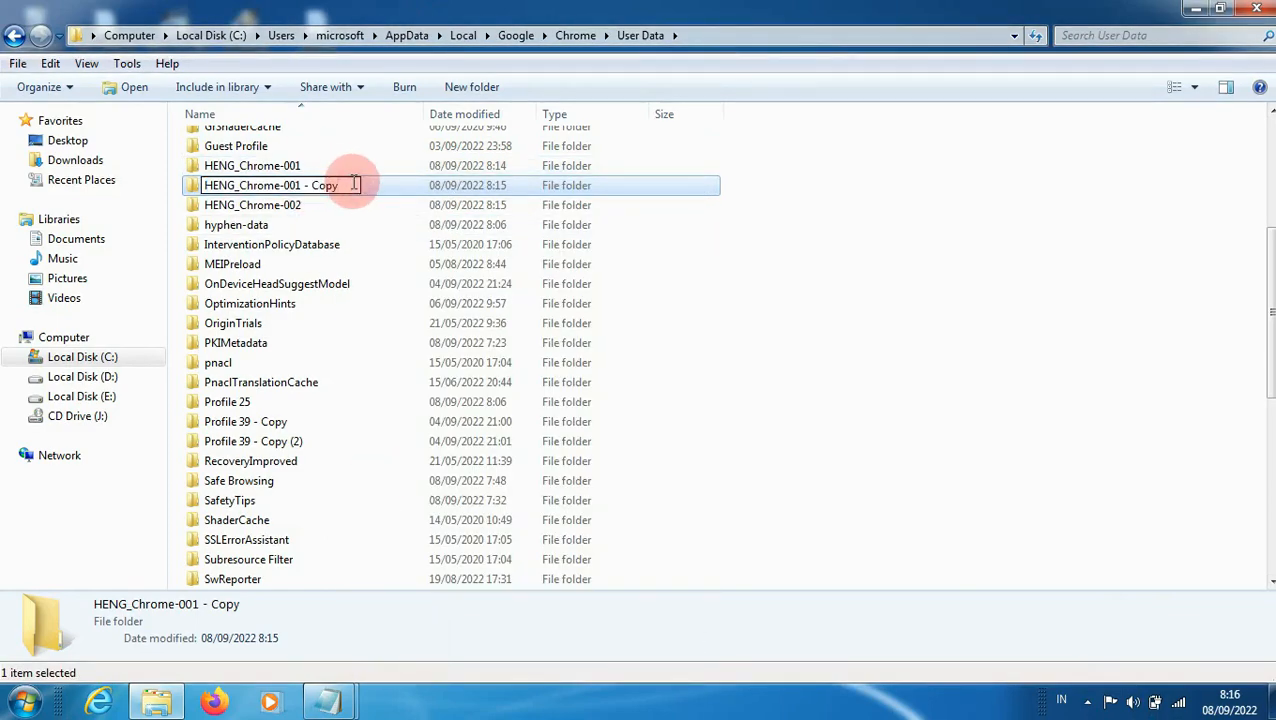
key(BackSpace)
key(BackSpace)
key(BackSpace)
key(BackSpace)
key(BackSpace)
key(BackSpace)
key(BackSpace)
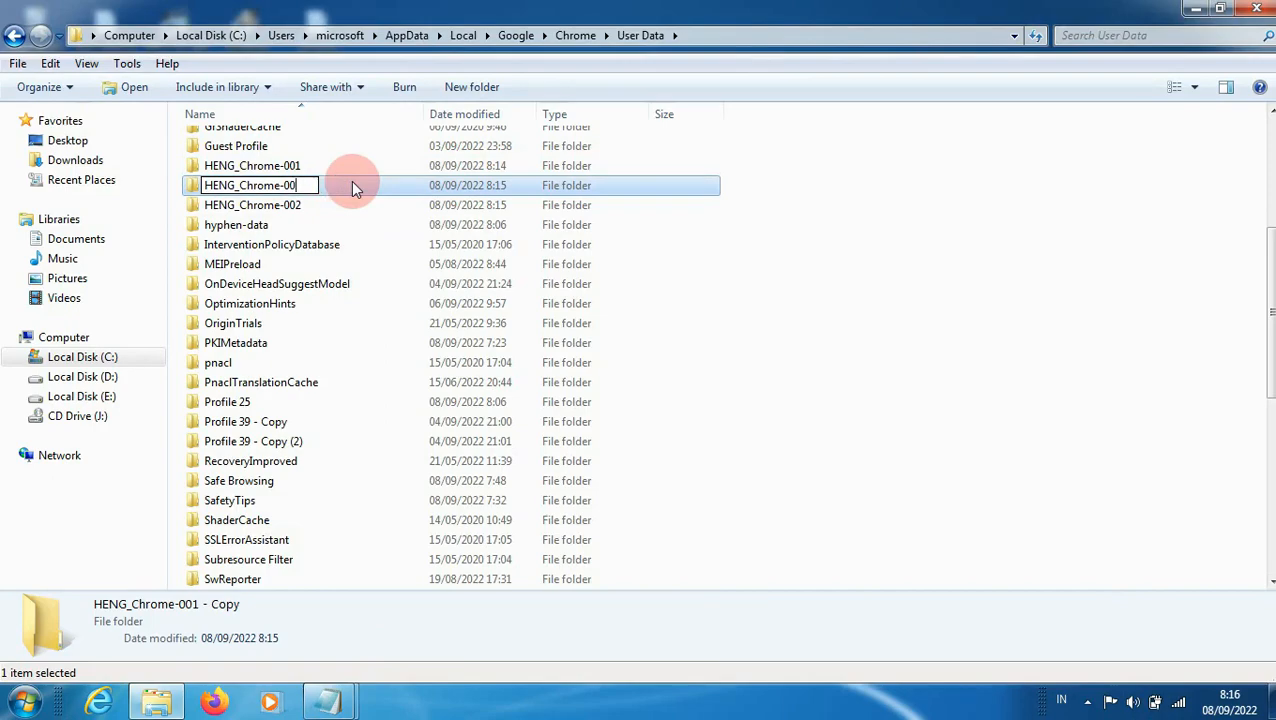
text(3)
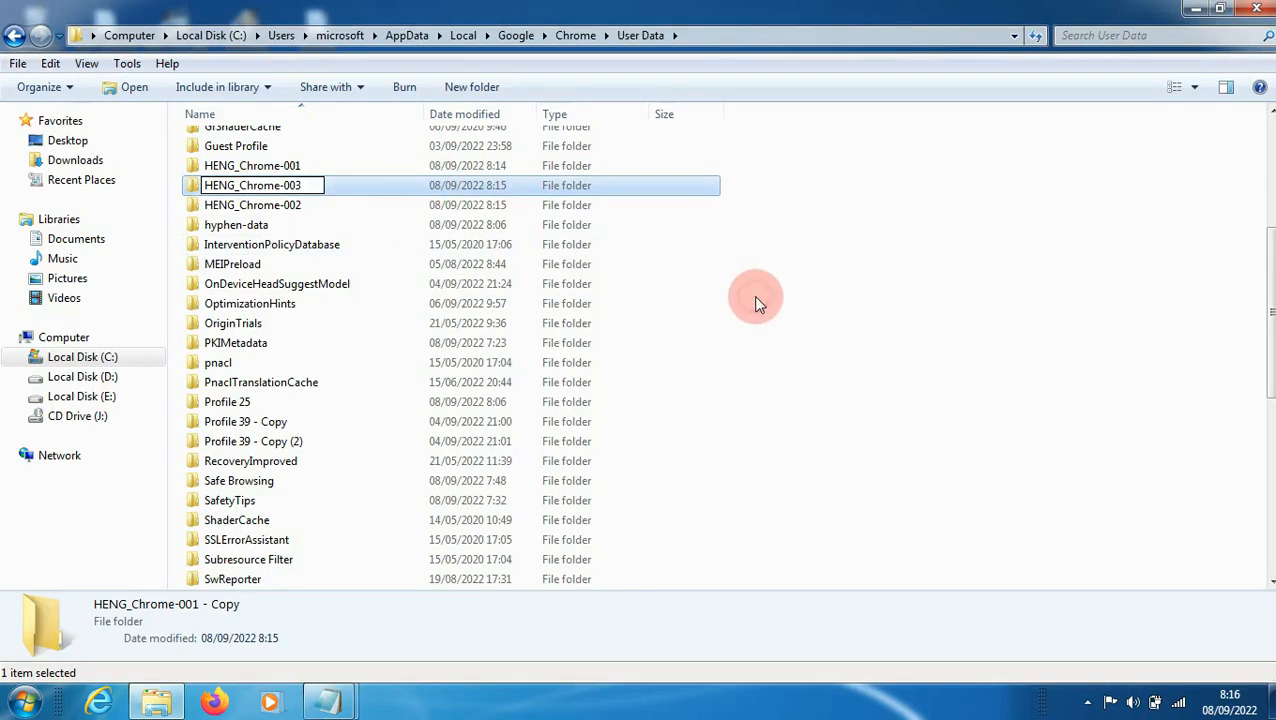
click(897, 270)
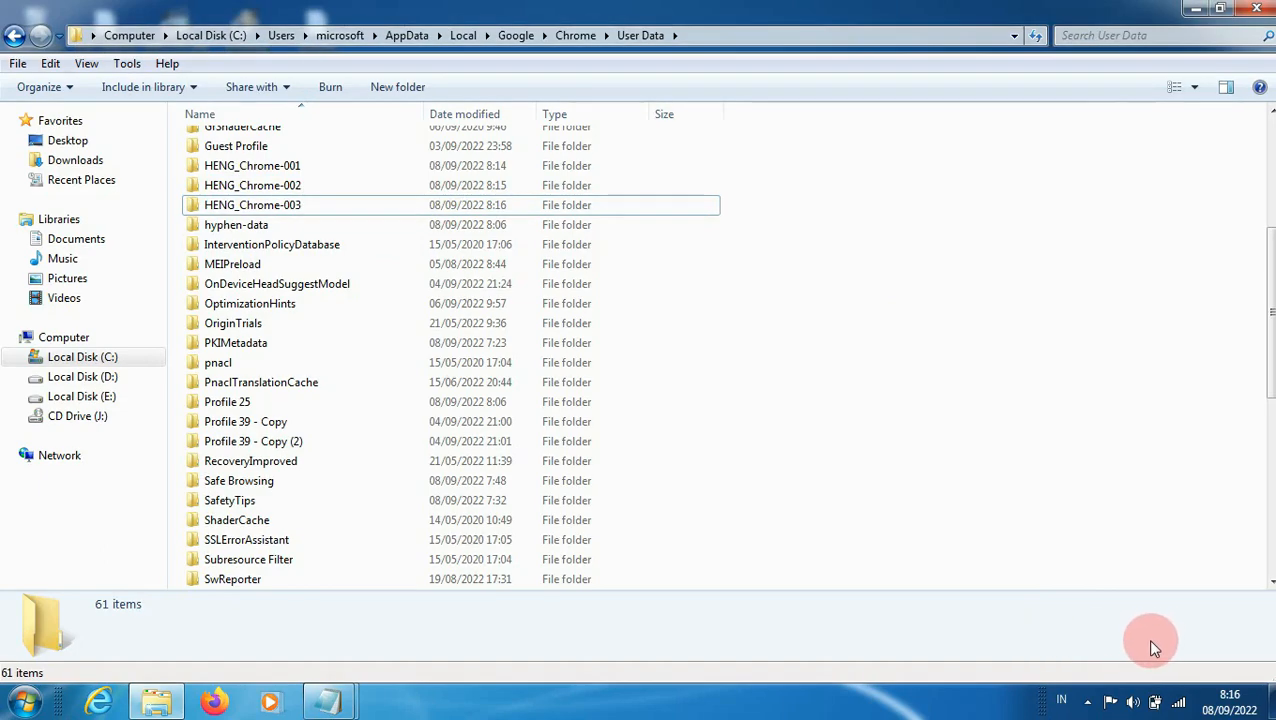
Step: Paste another copy of the HENG_Chrome-001 folder and rename it HENG_Chrome-004
key(ctrl+v)
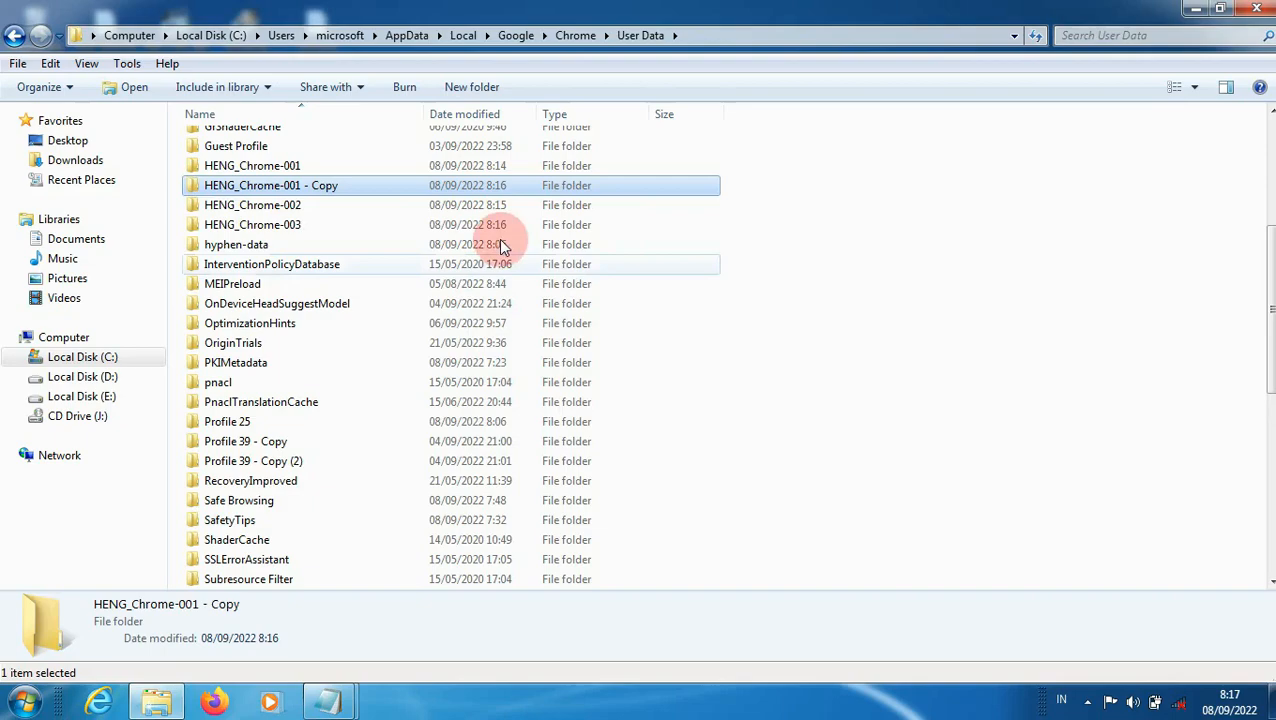
right_click(342, 190)
click(419, 648)
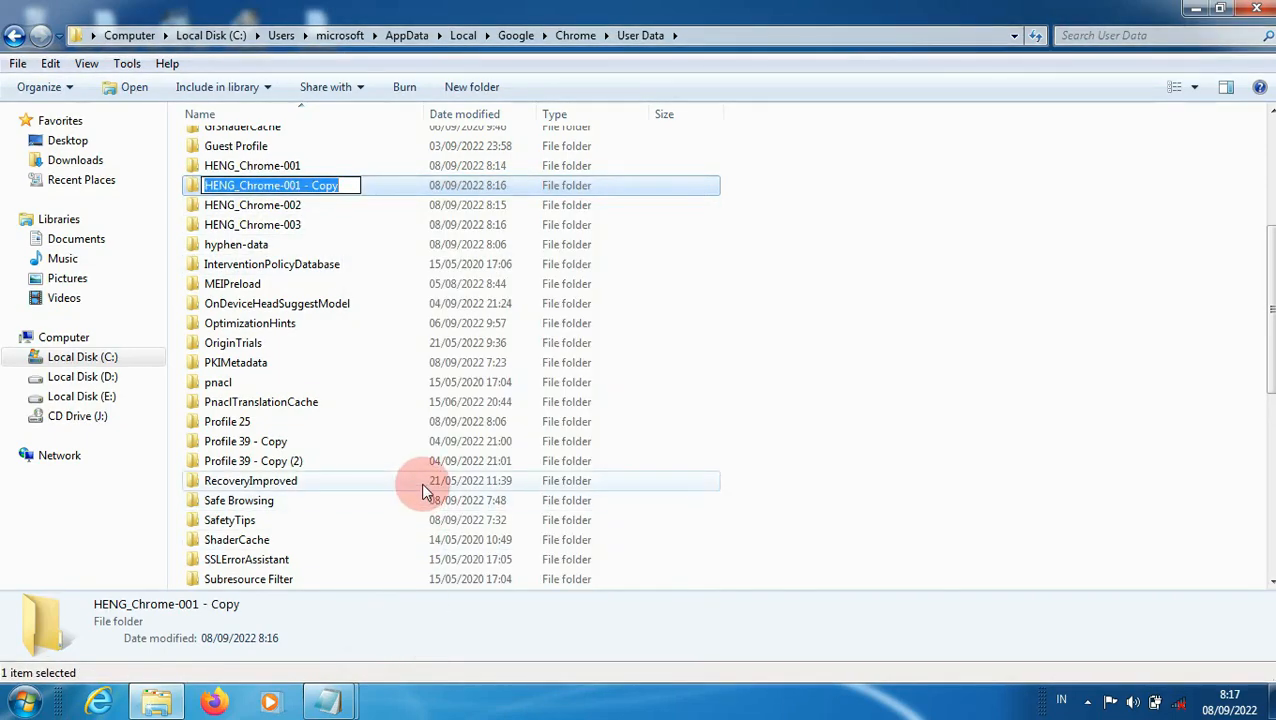
key(End)
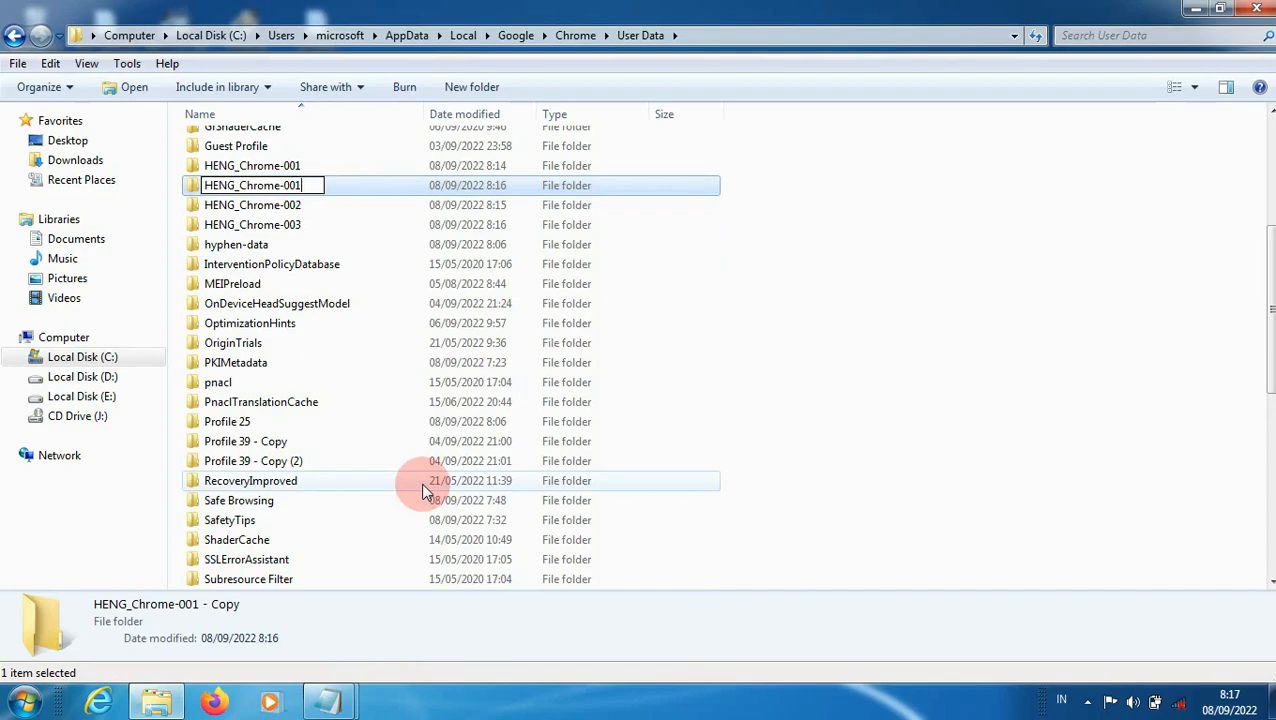
text(4)
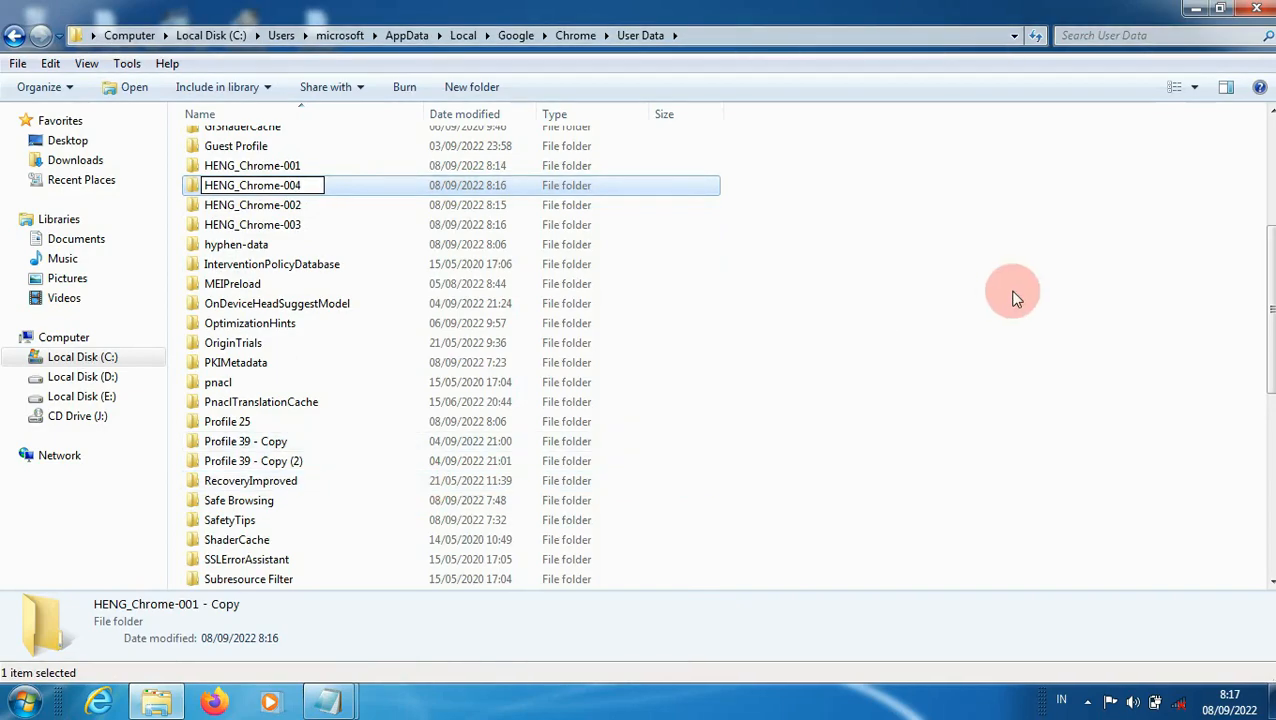
click(1011, 295)
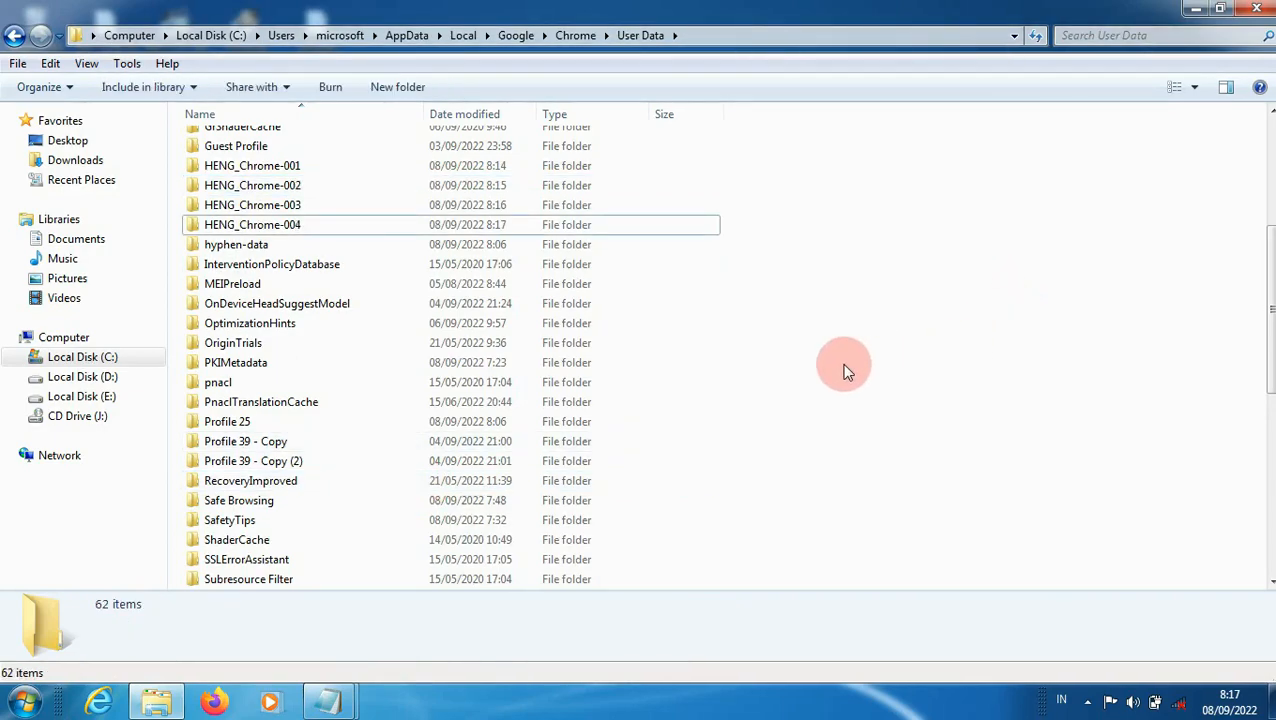
Step: Paste a copy of the HENG_Chrome-001 folder, rename it HENG_Chrome-005, and close the User Data window
key(ctrl+v)
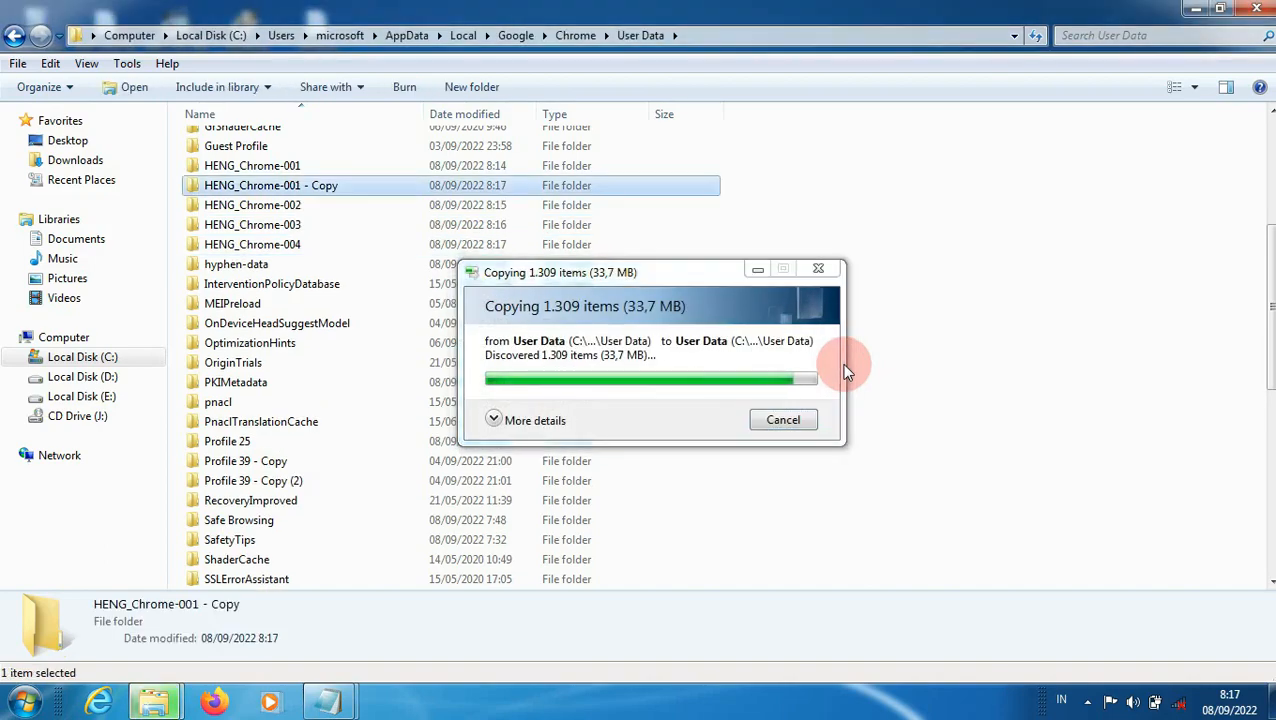
right_click(385, 188)
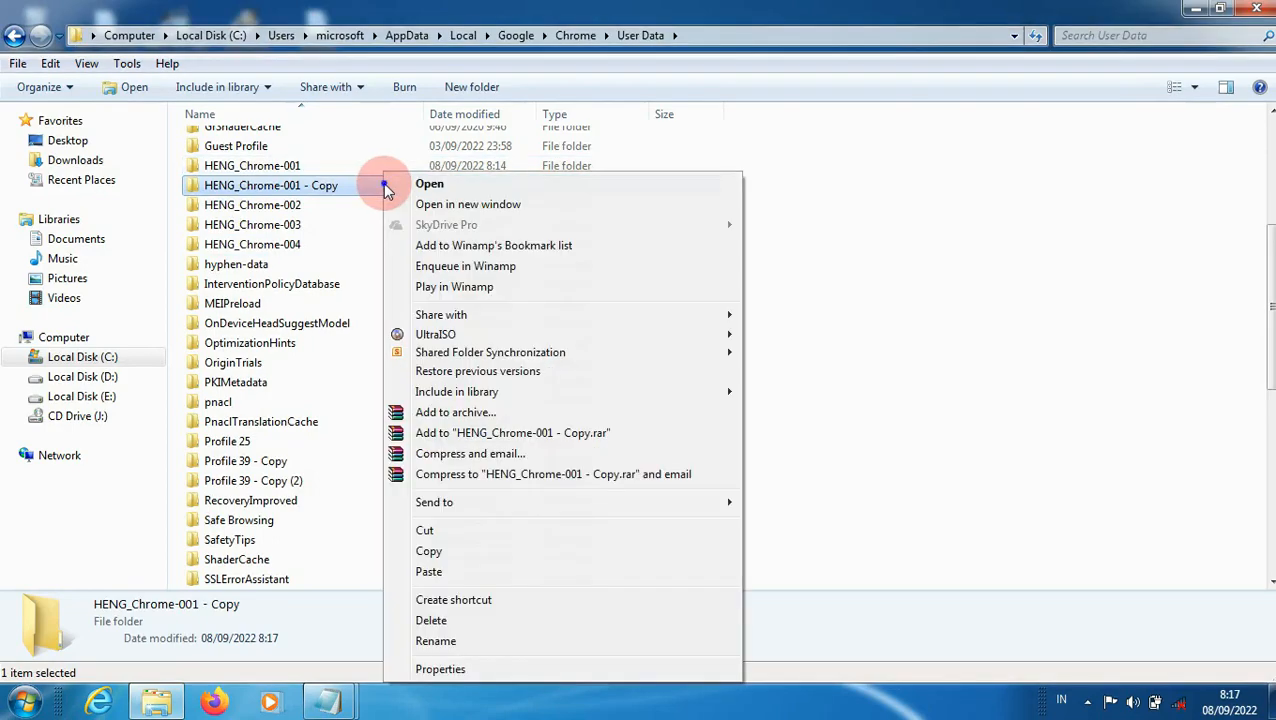
click(435, 641)
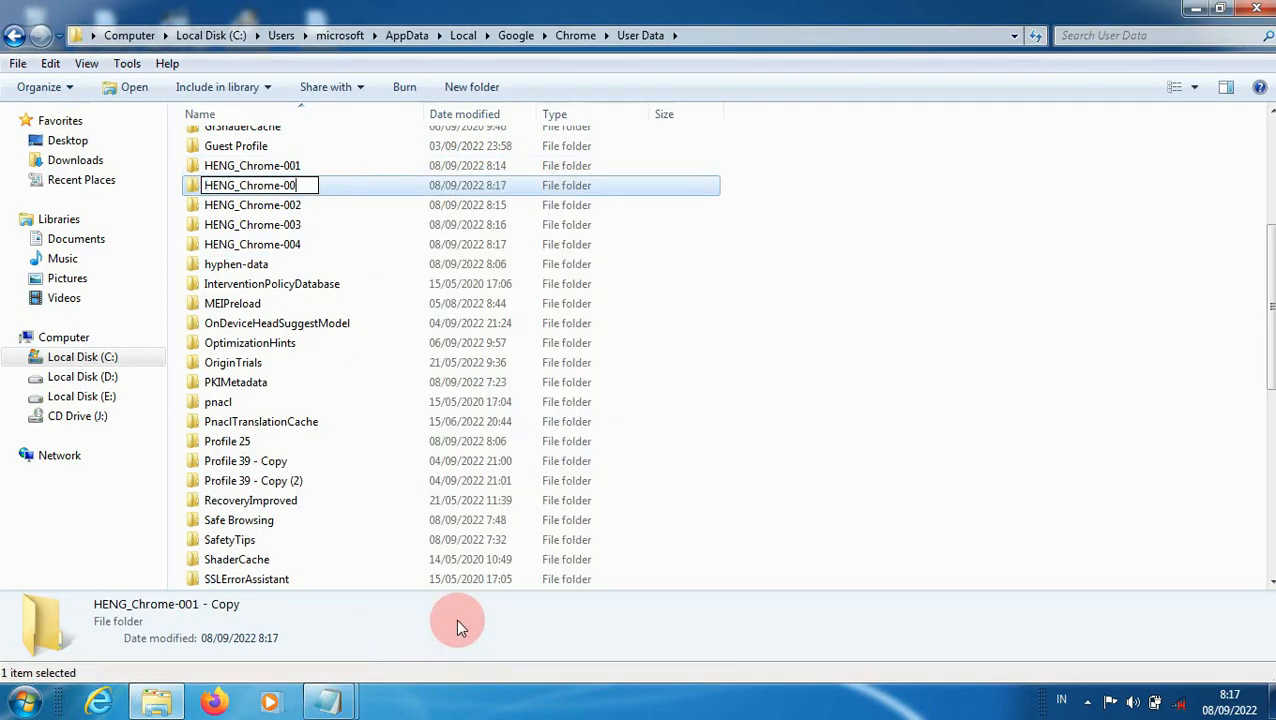
click(797, 396)
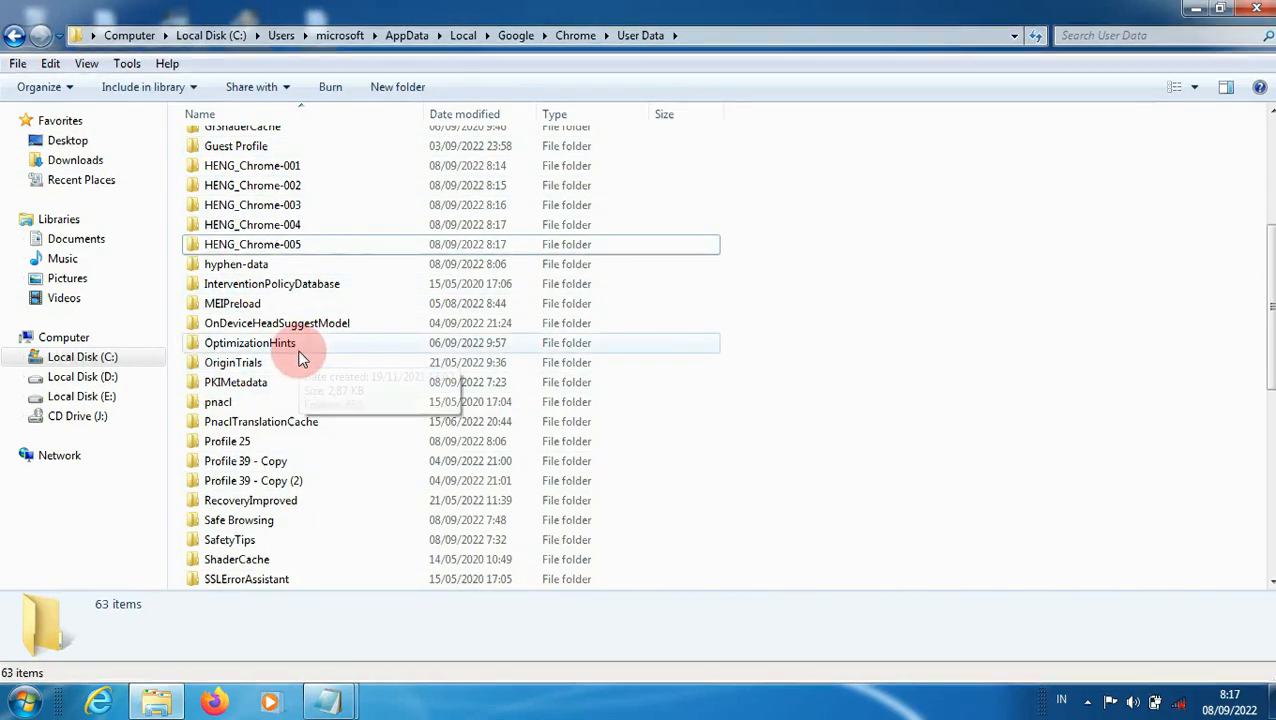
click(1257, 9)
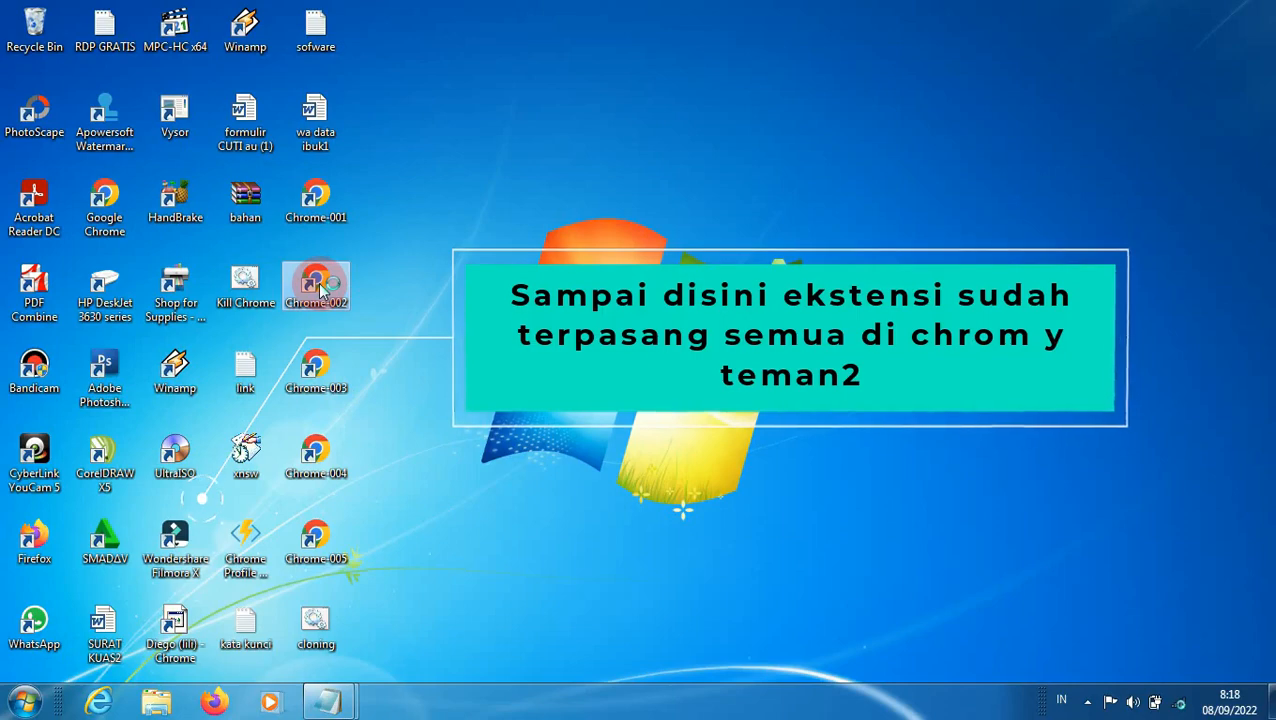
Step: Launch the desktop shortcuts Chrome-002 through Chrome-005 one at a time, checking each profile for the cloned extensions and closing its window
double_click(320, 287)
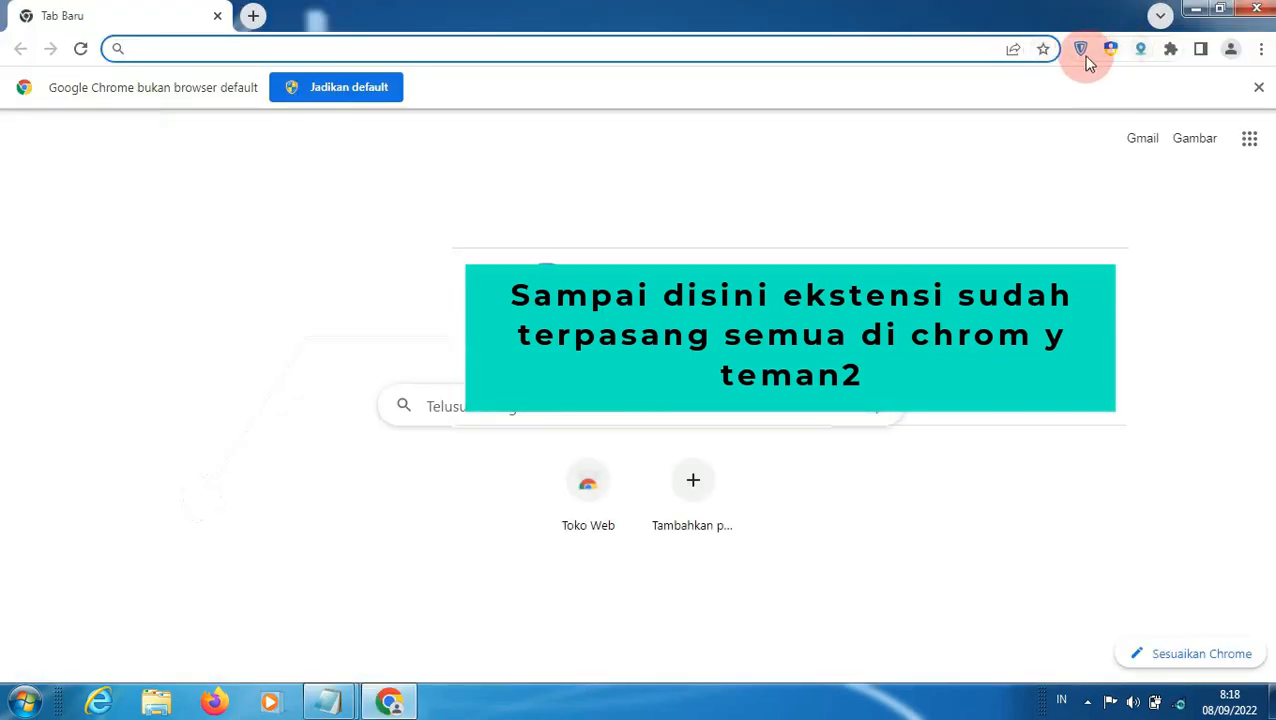
click(1259, 9)
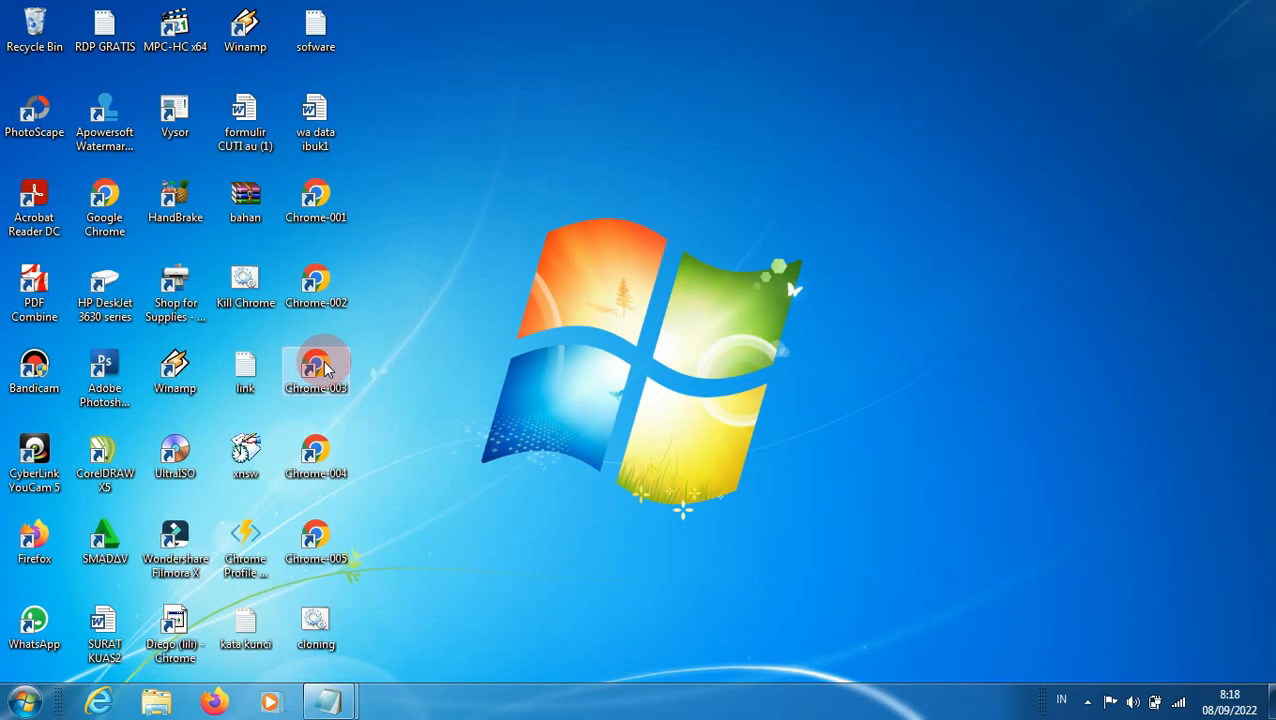
double_click(326, 369)
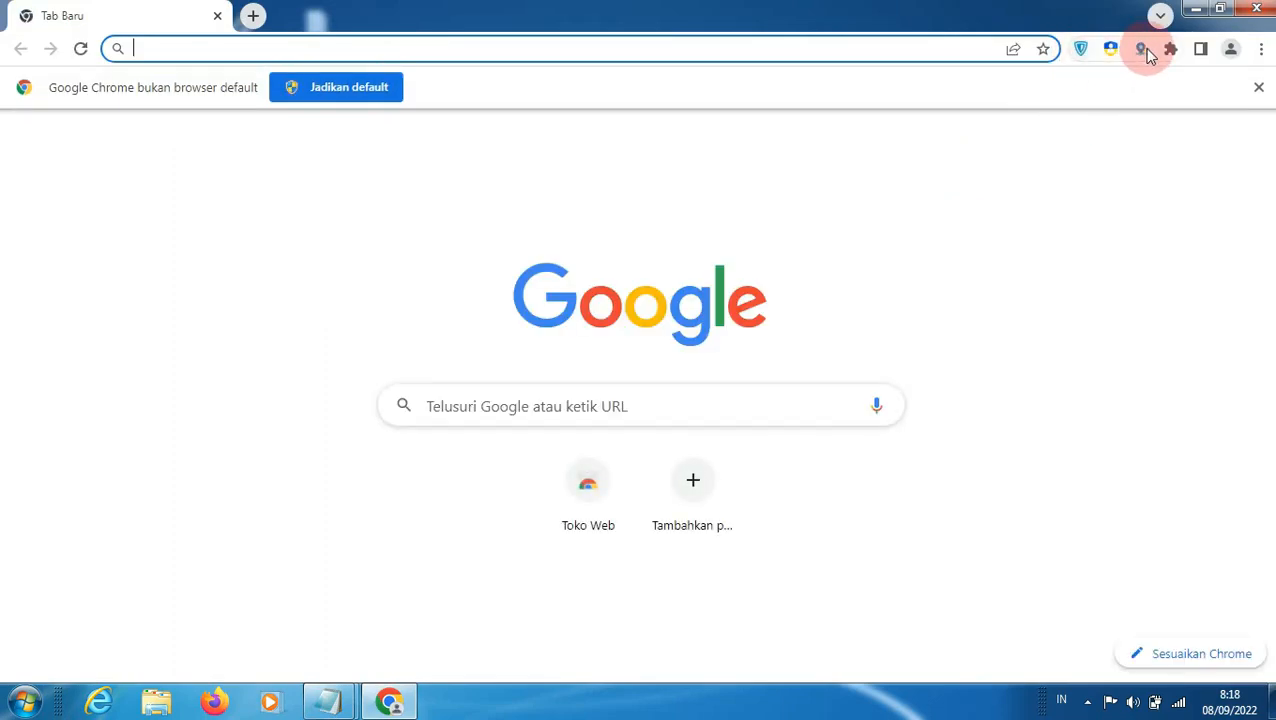
click(1256, 9)
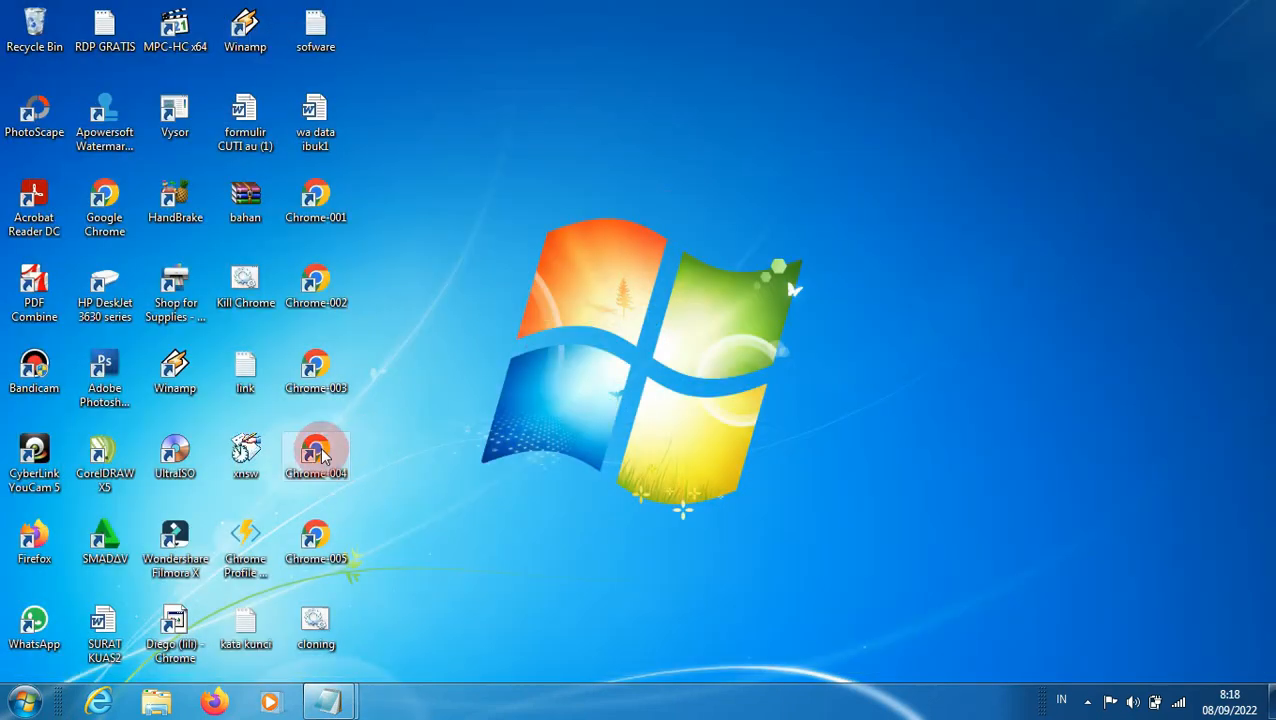
double_click(320, 452)
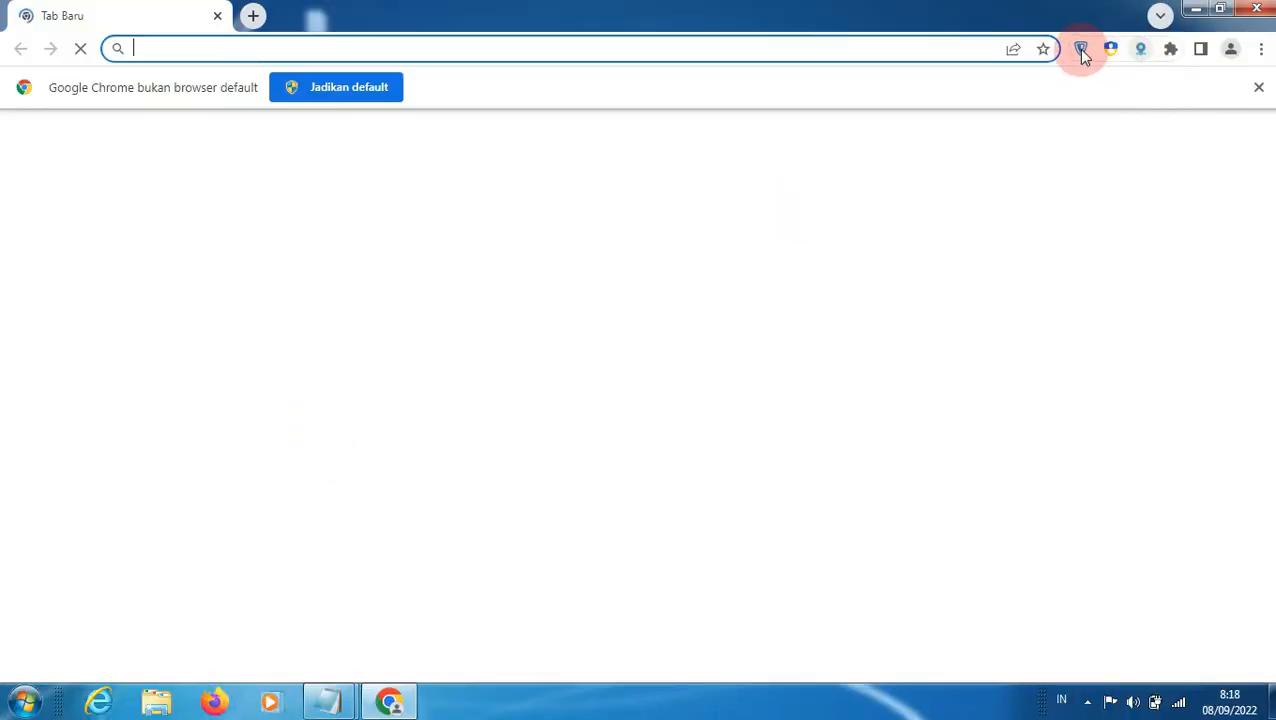
click(1256, 8)
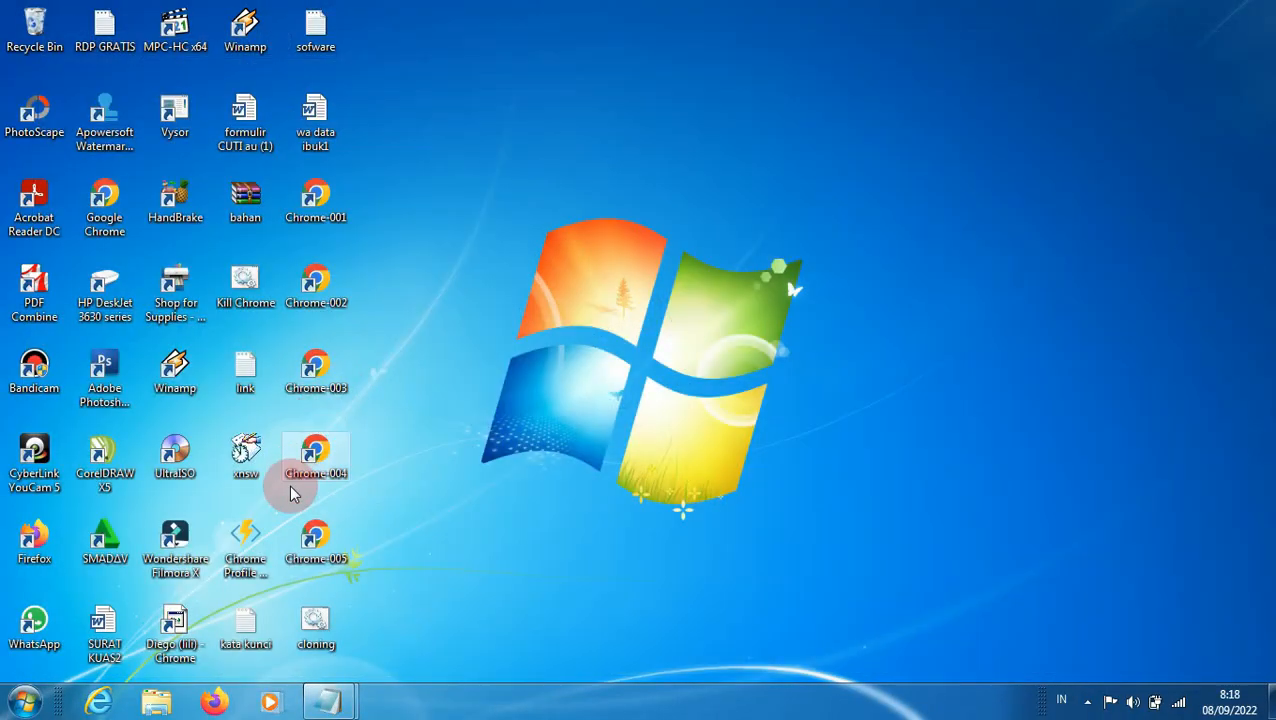
click(344, 538)
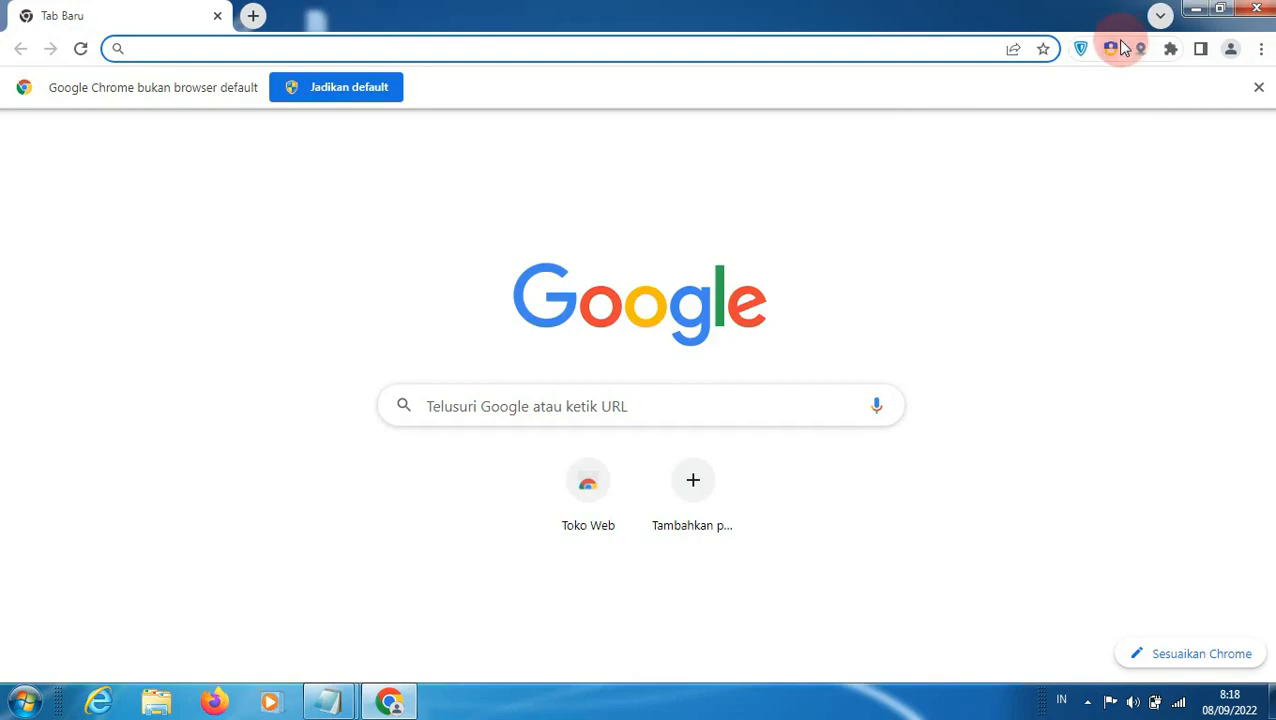
click(1255, 10)
click(335, 645)
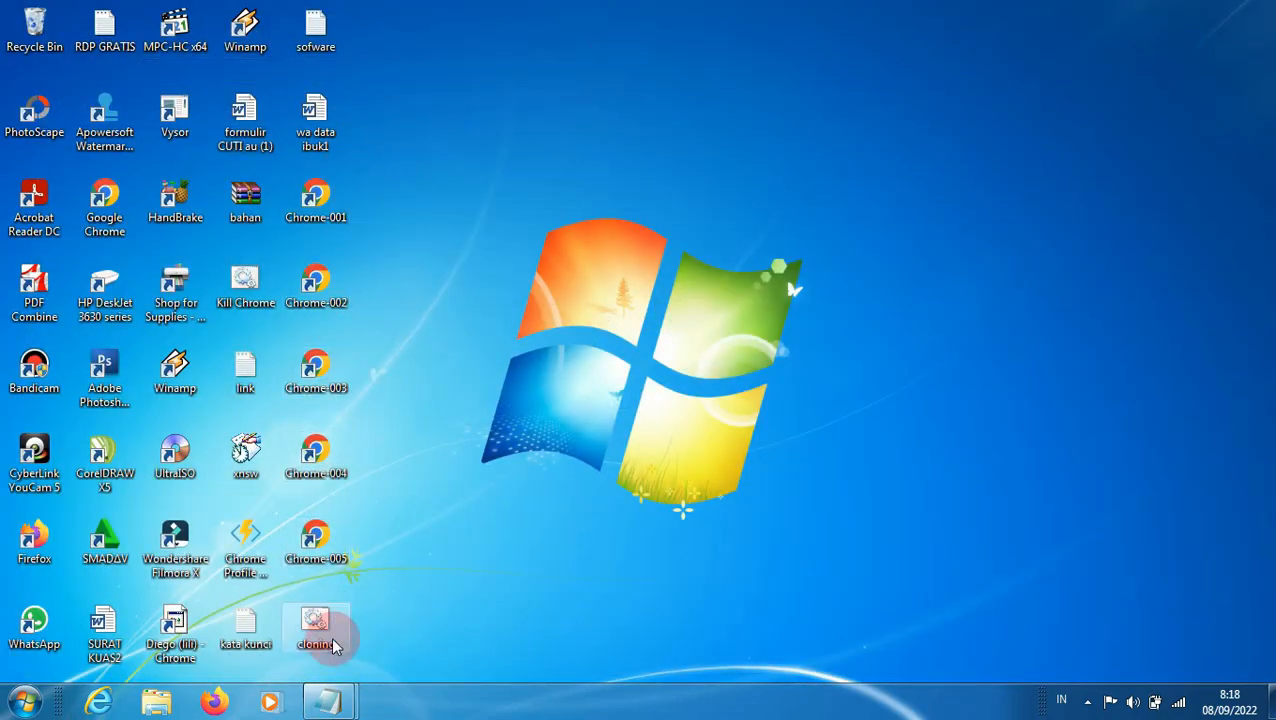